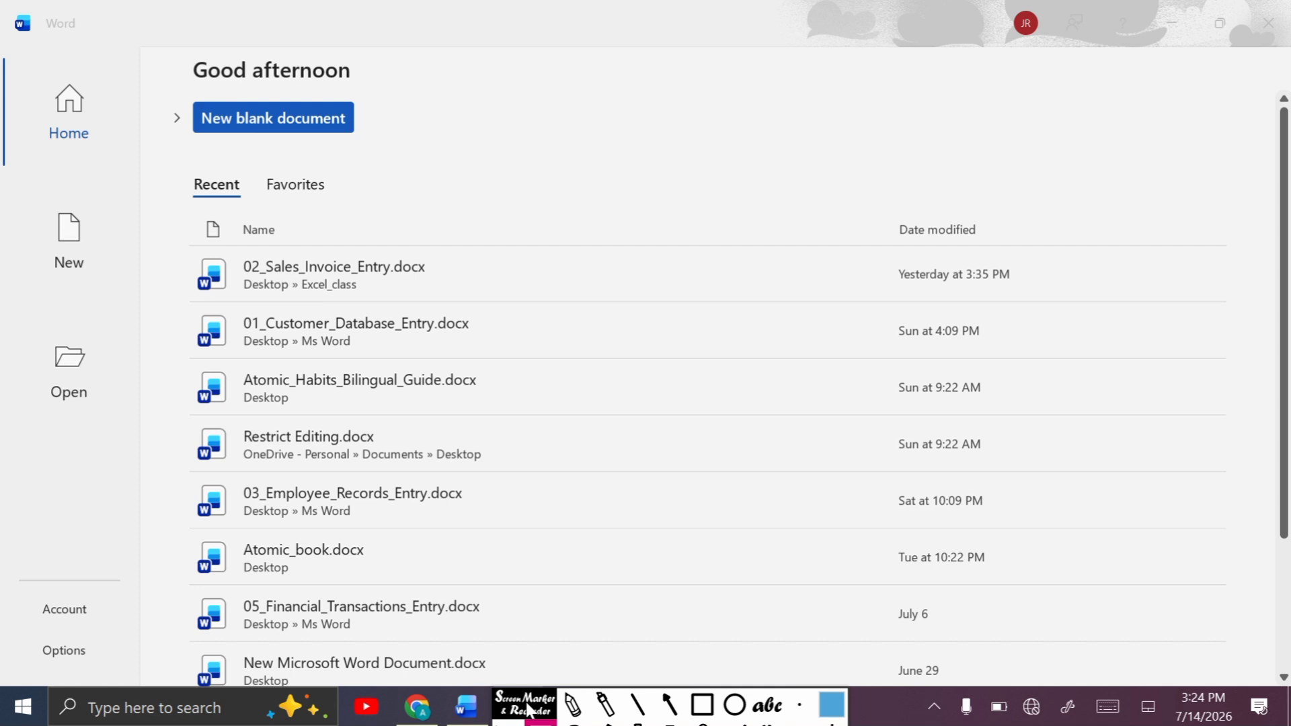
Step: Create a new blank document
key("ctrl+n")
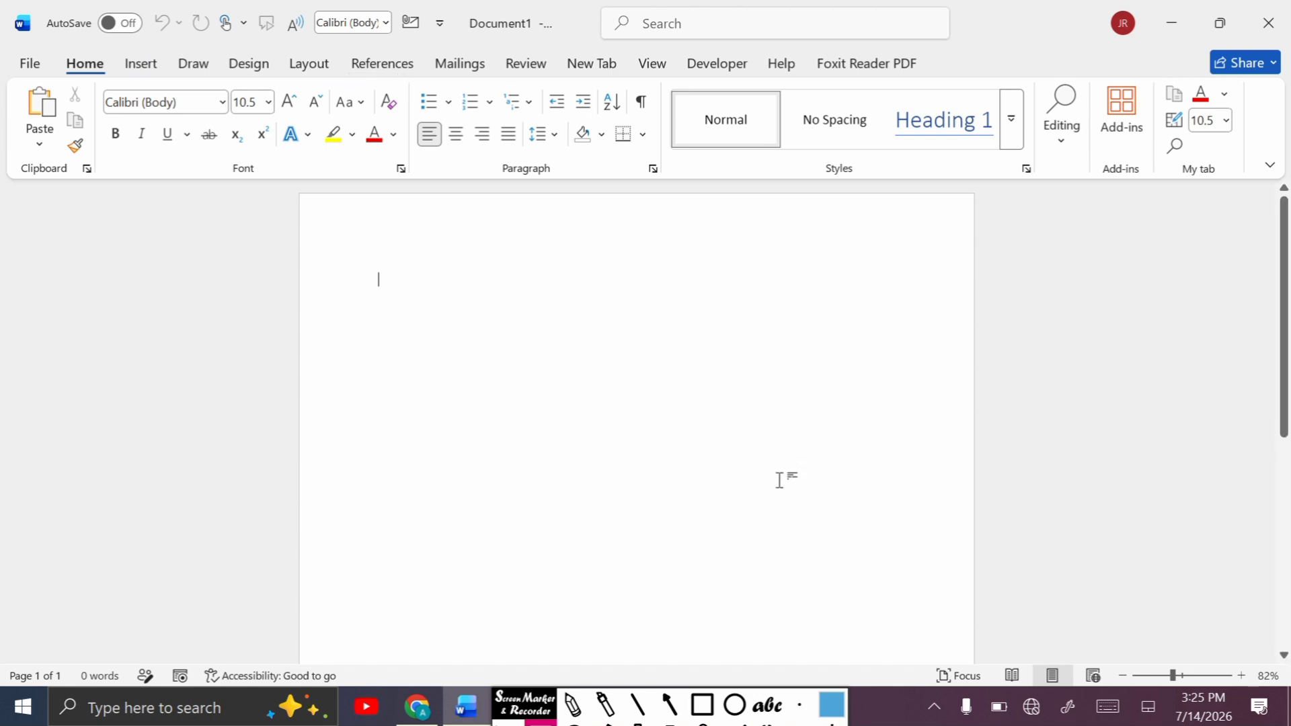
Step: Outline the title bar and its individual sections, including the search box, with blue rectangles using Screen Marker
left_click(702, 706)
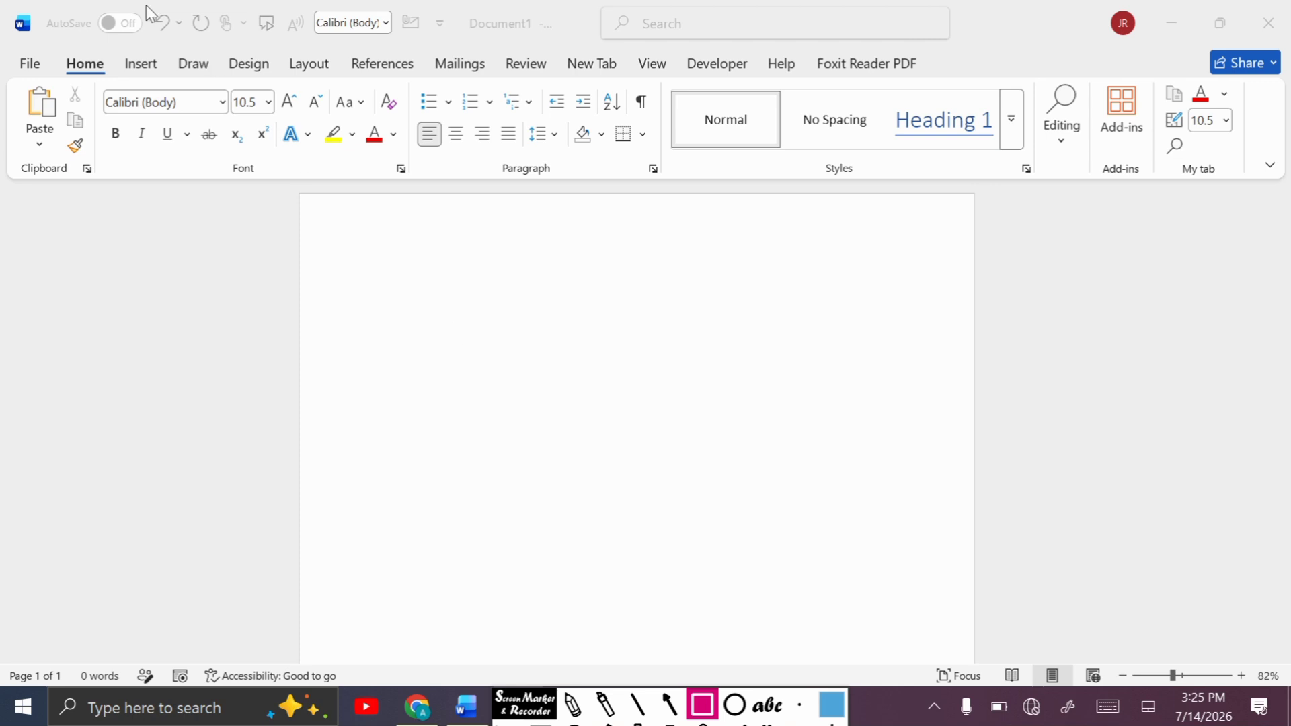
mouse_move(5, 2)
left_mouse_down()
mouse_move(966, 101)
mouse_move(1090, 66)
mouse_move(1286, 47)
left_mouse_up()
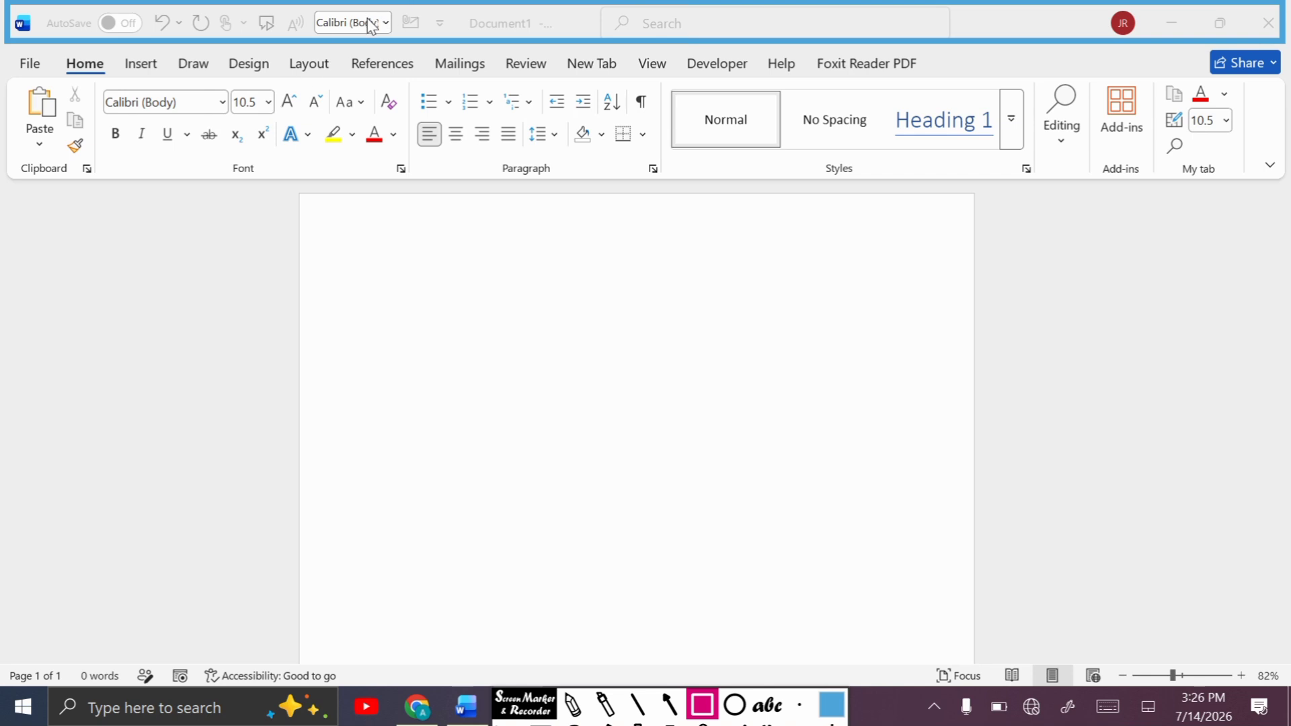
left_click(441, 356)
left_click(287, 6)
left_click_drag(293, 10, 309, 45)
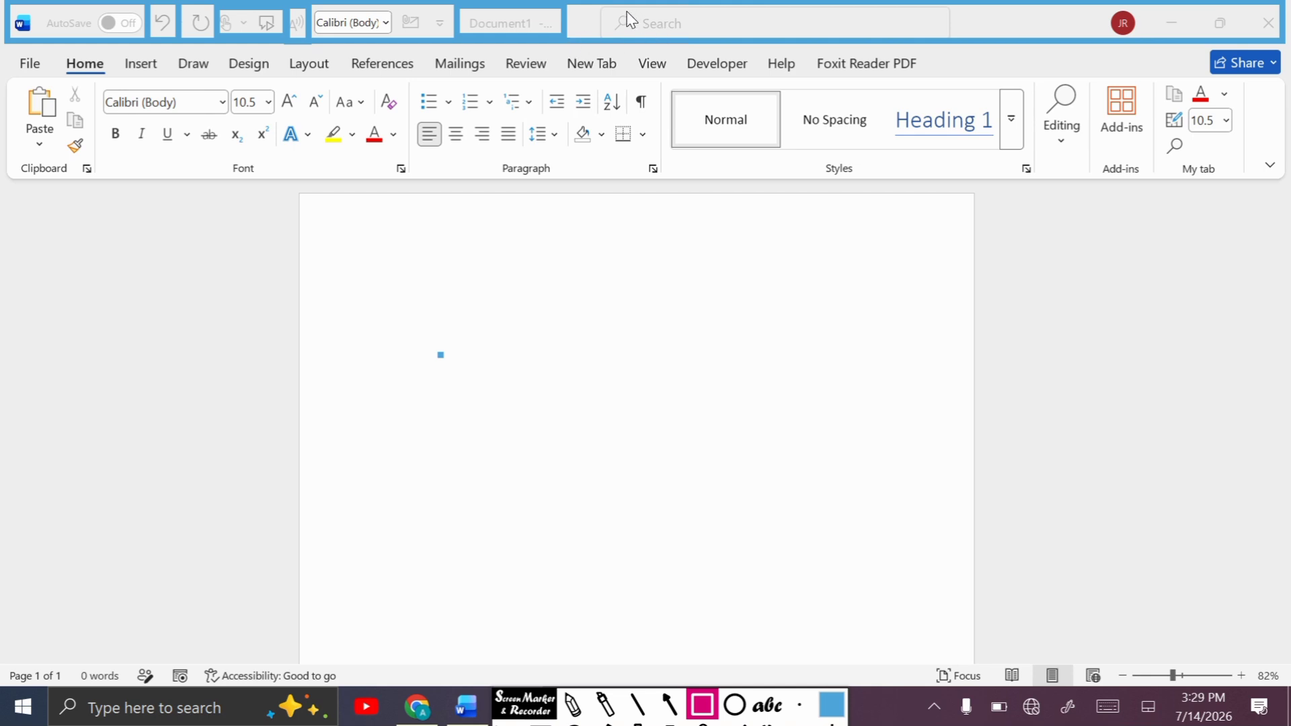
mouse_move(598, 6)
left_mouse_down()
mouse_move(859, 52)
mouse_move(966, 49)
left_mouse_up()
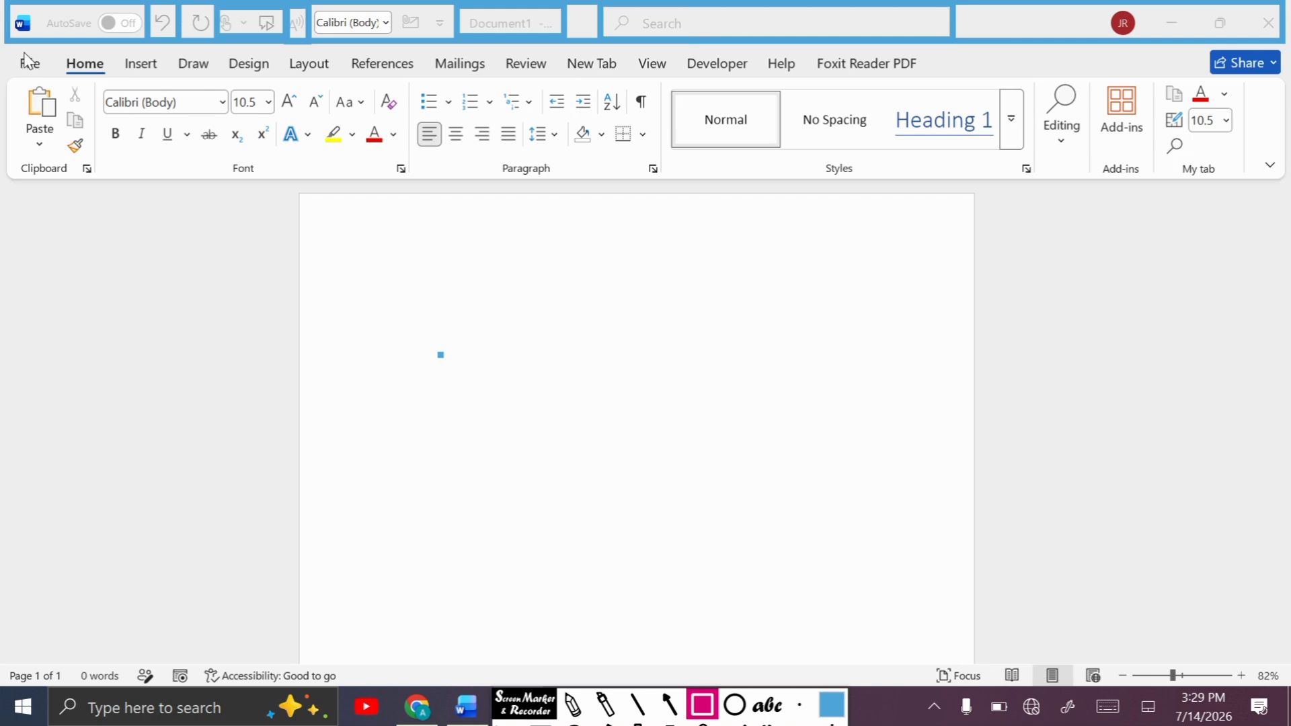
Step: Frame the whole ribbon with a blue marker rectangle and draw a blue arrow pointing to the search box
left_click_drag(7, 48, 489, 156)
mouse_move(619, 202)
left_mouse_down()
mouse_move(787, 208)
mouse_move(1201, 173)
mouse_move(1260, 194)
mouse_move(1278, 179)
left_mouse_up()
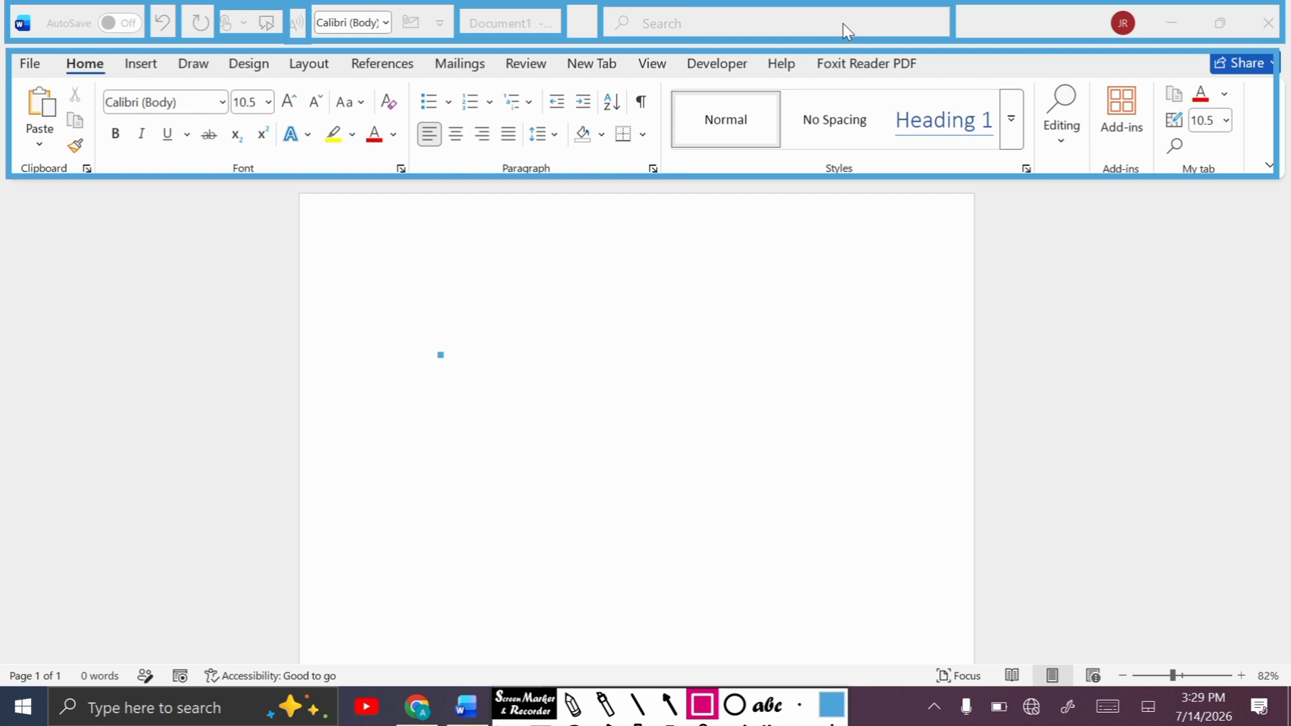
left_click(666, 714)
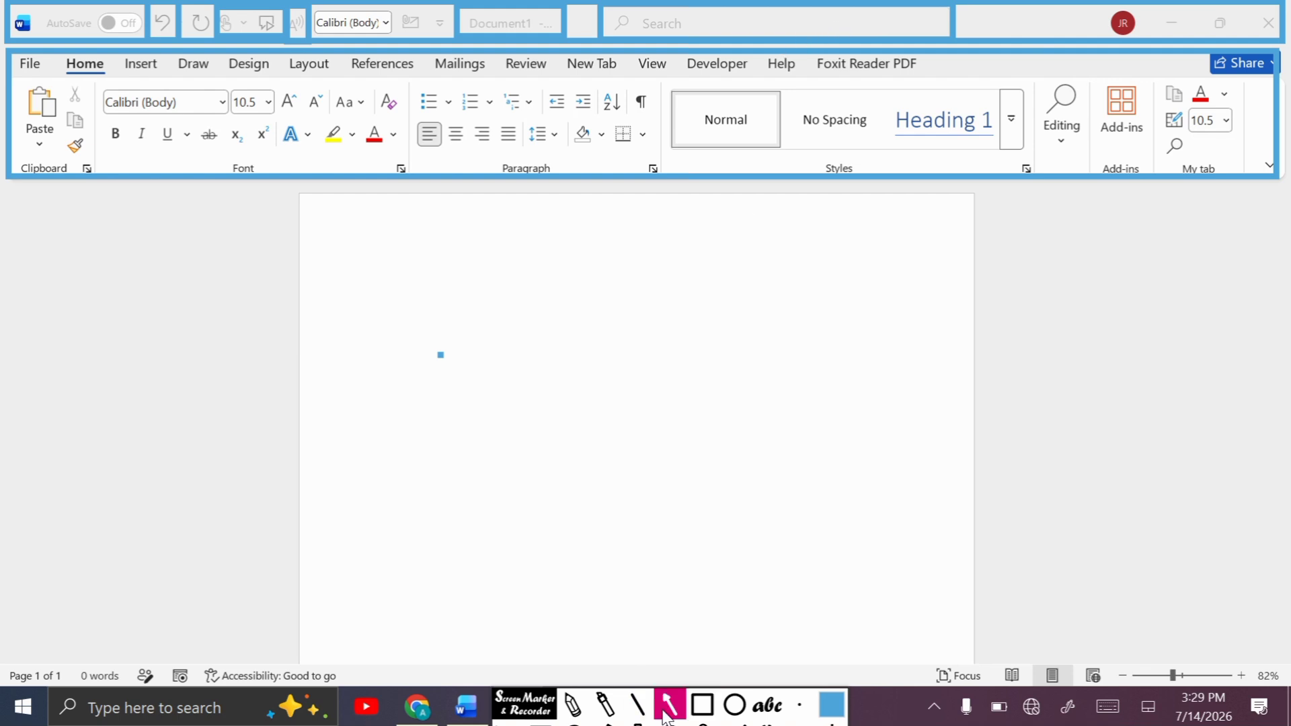
left_click_drag(662, 79, 716, 25)
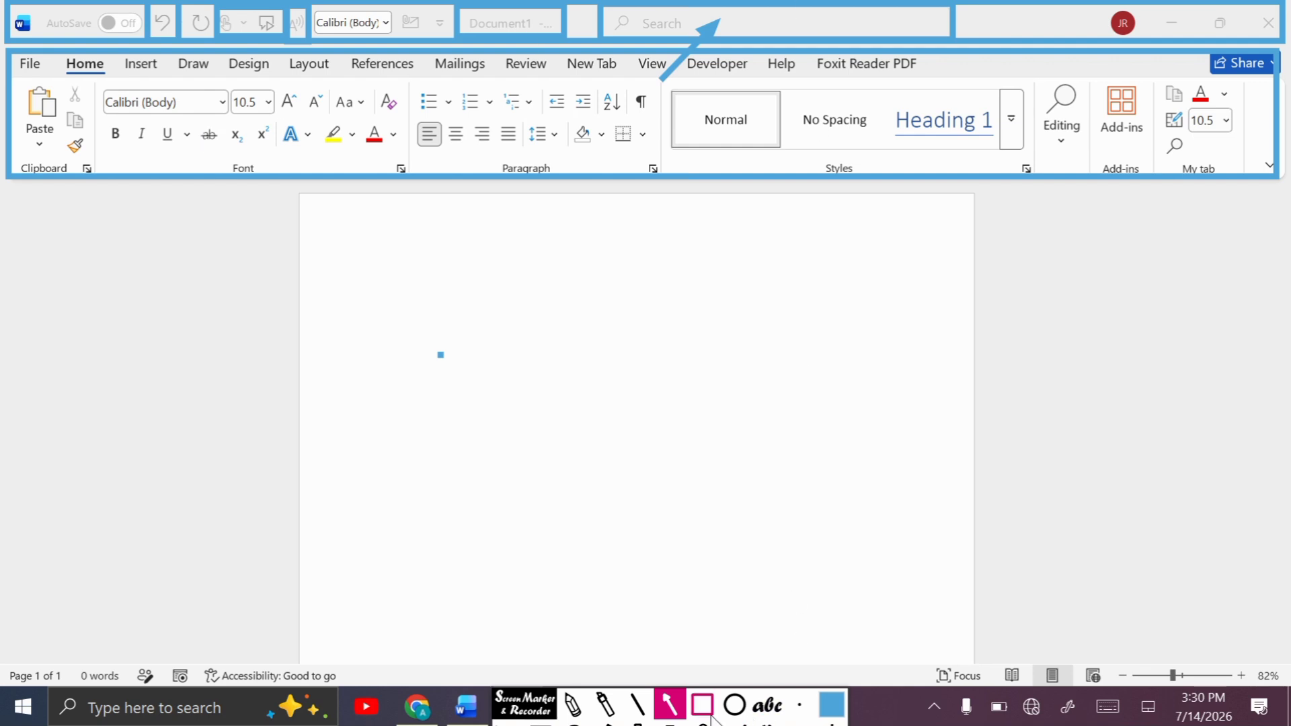
left_click(702, 705)
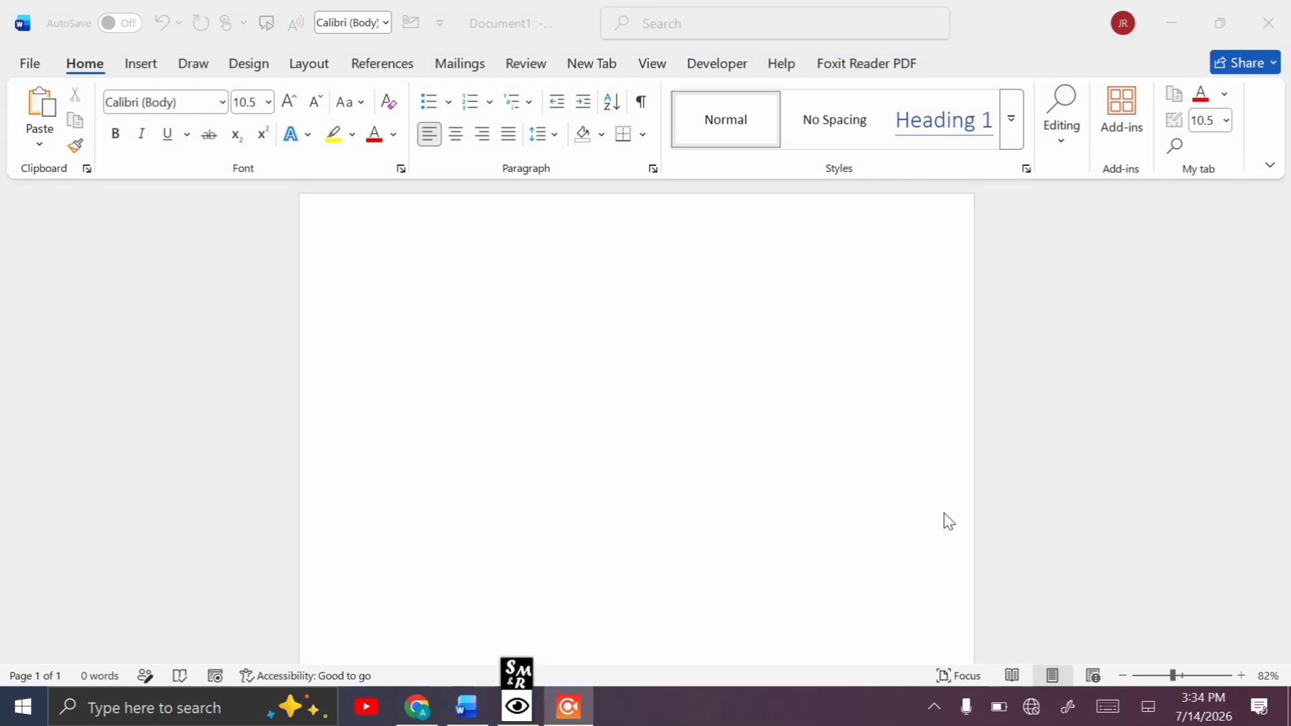
left_click(420, 336)
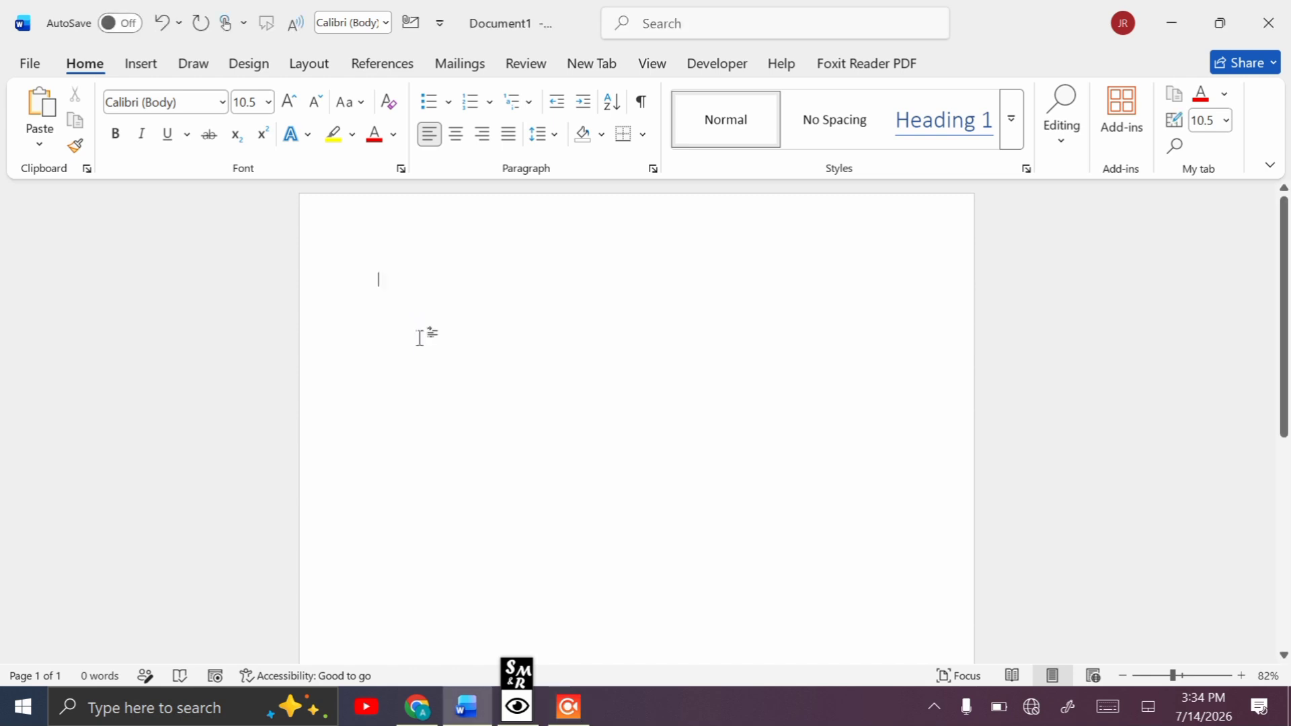
type("@VRStudents")
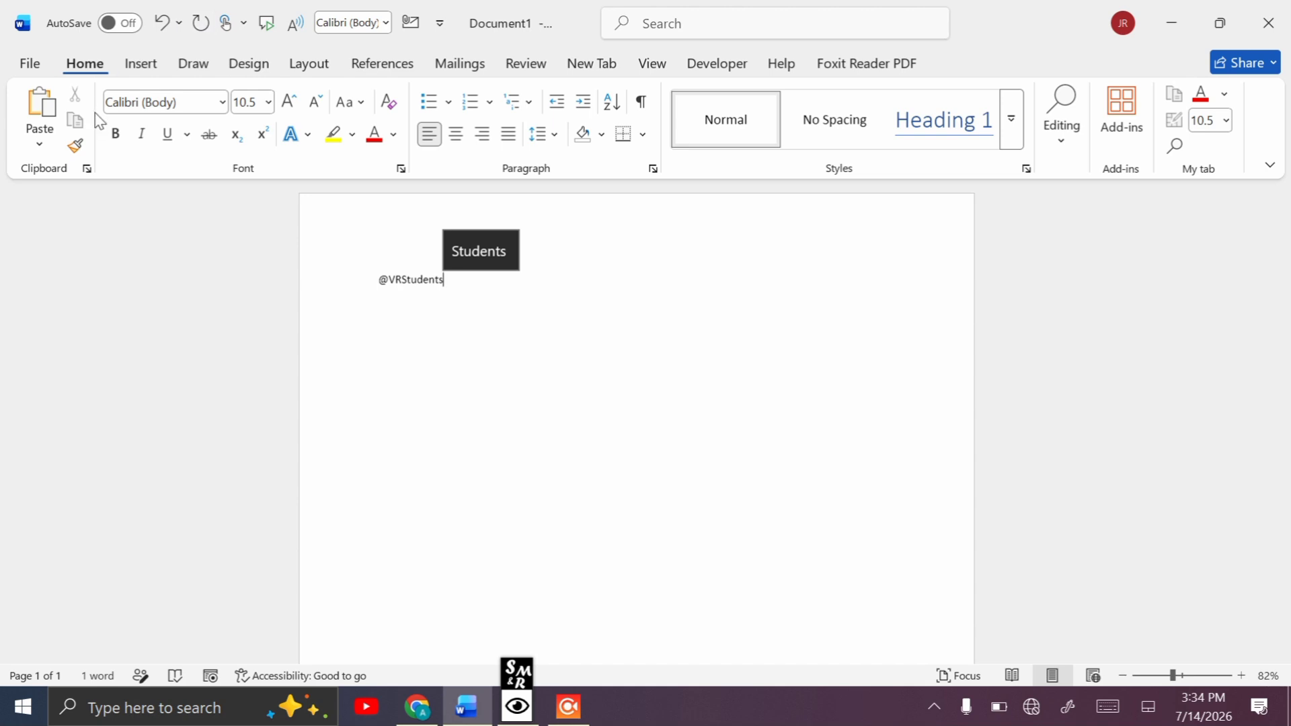
left_click_drag(456, 291, 364, 280)
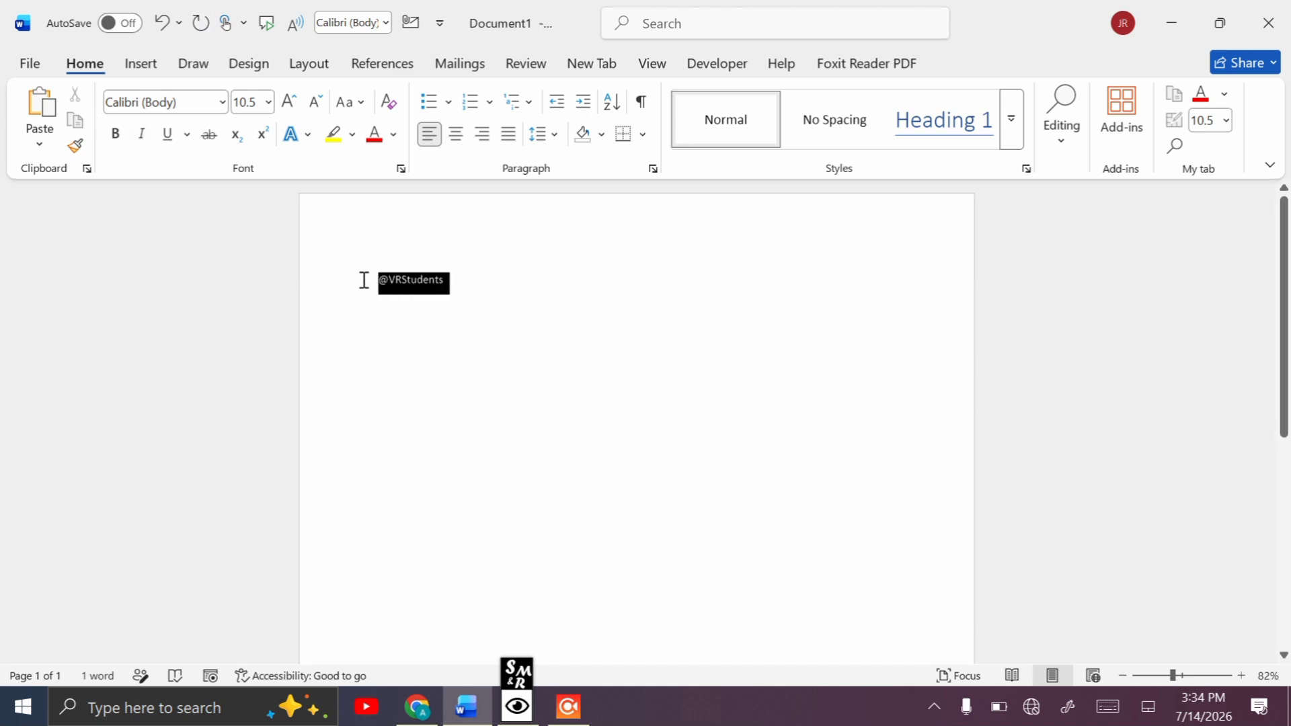
left_click(293, 104)
left_click(293, 105)
left_click(293, 104)
left_click(293, 104)
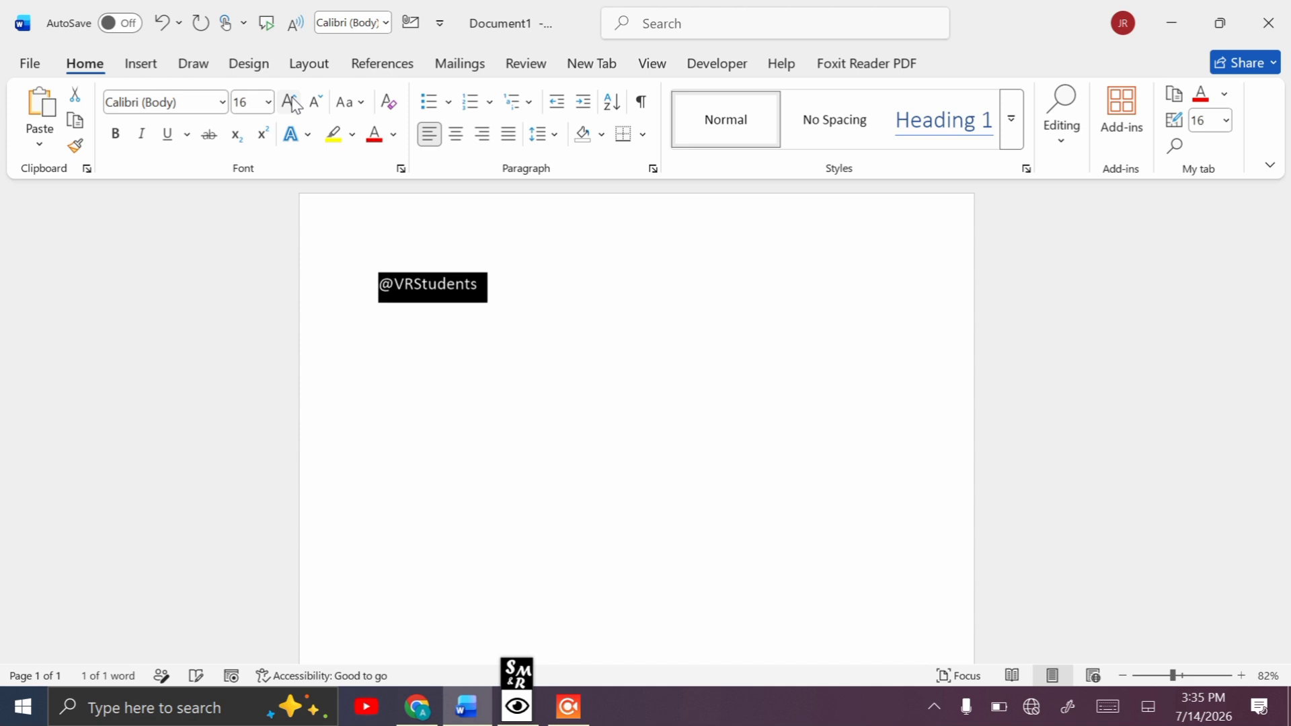
left_click(293, 104)
left_click(293, 104)
left_click(293, 104)
left_click(293, 104)
left_click(292, 104)
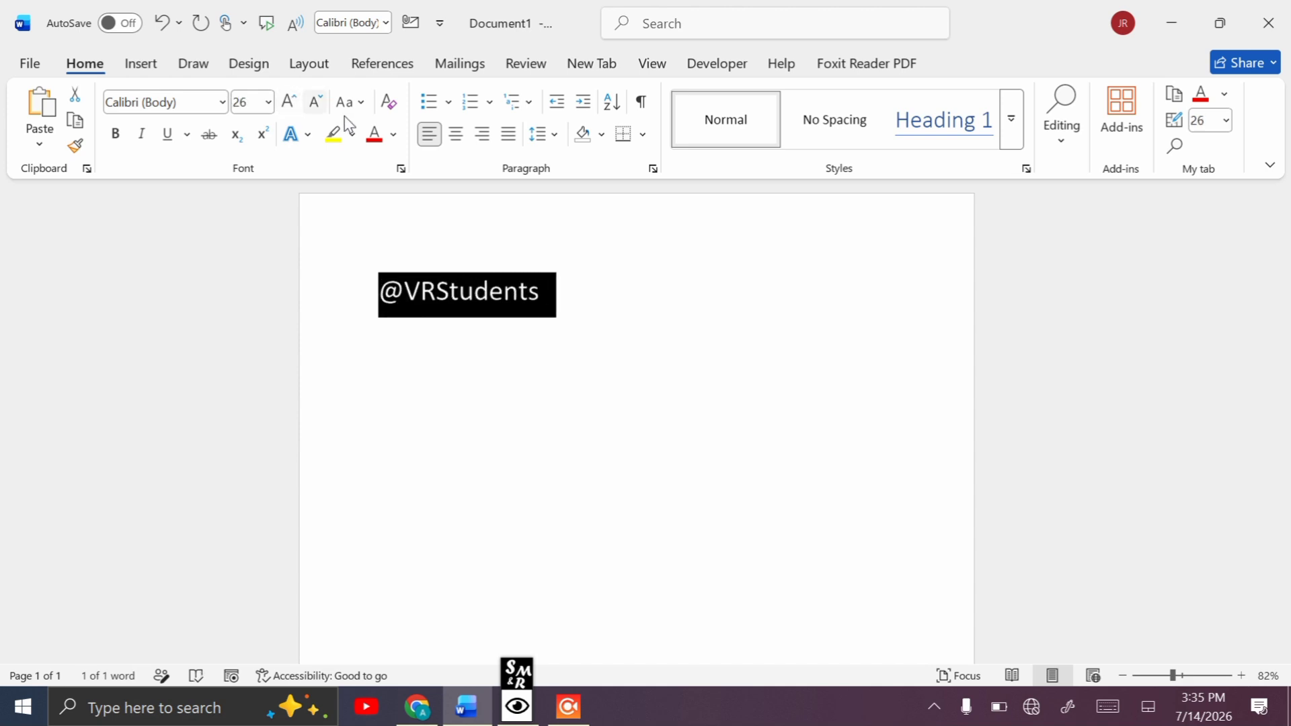
left_click(394, 134)
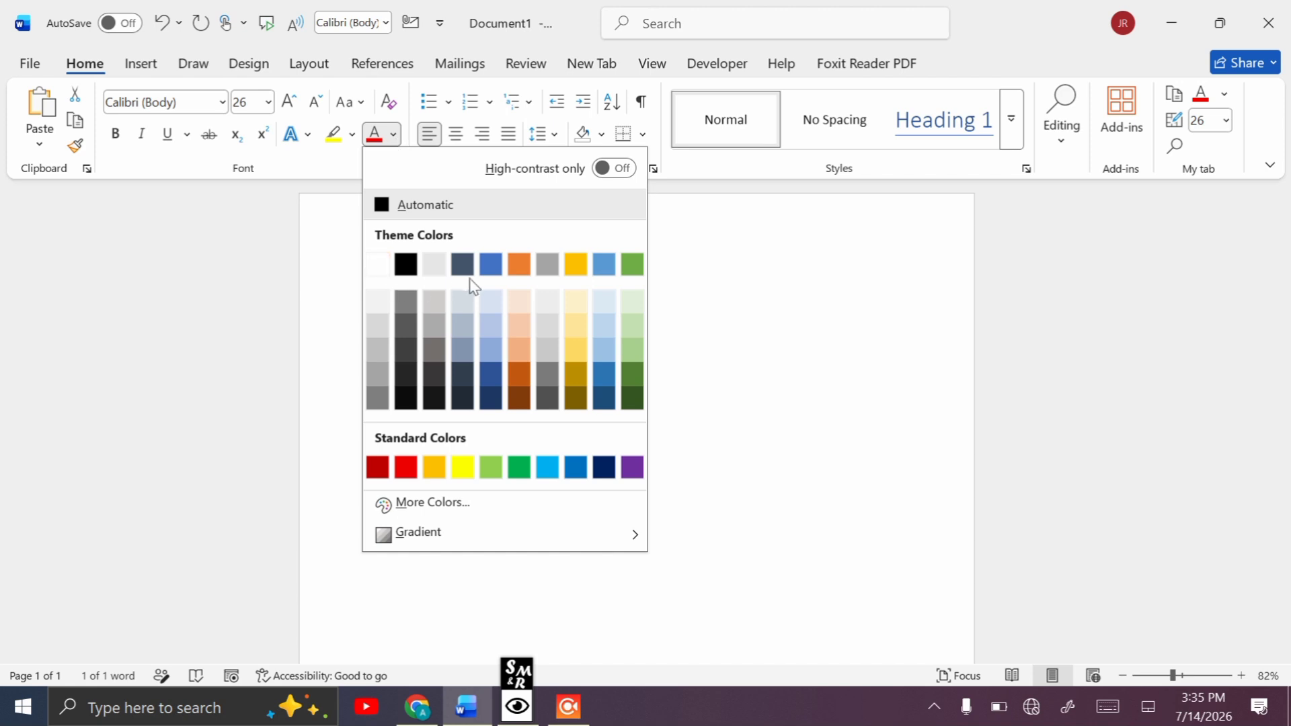
left_click(491, 268)
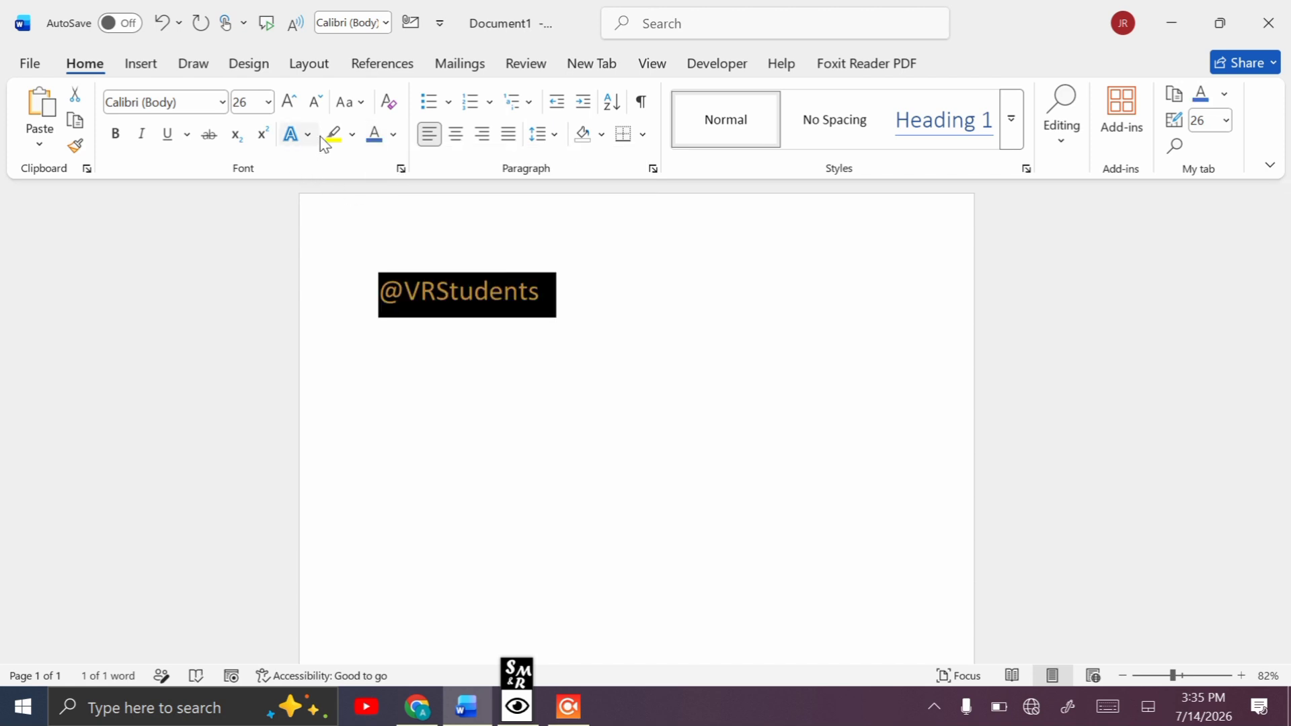
left_click(352, 134)
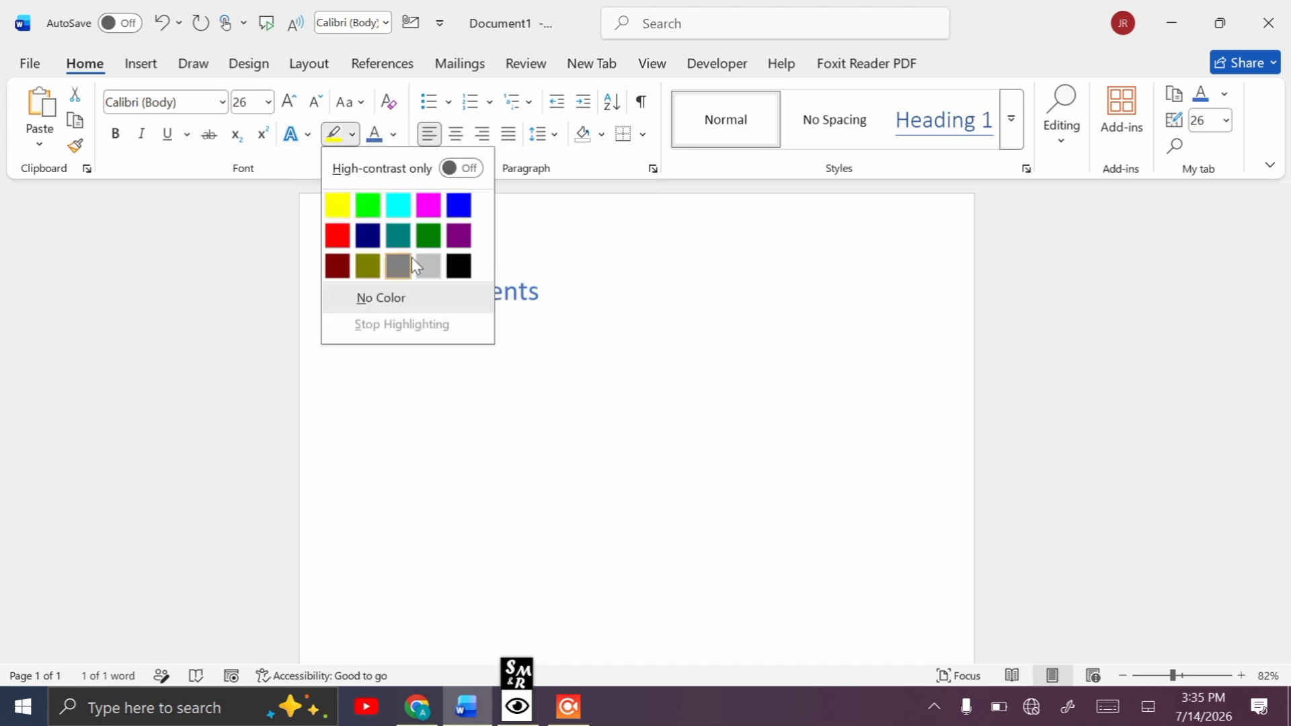
left_click(435, 260)
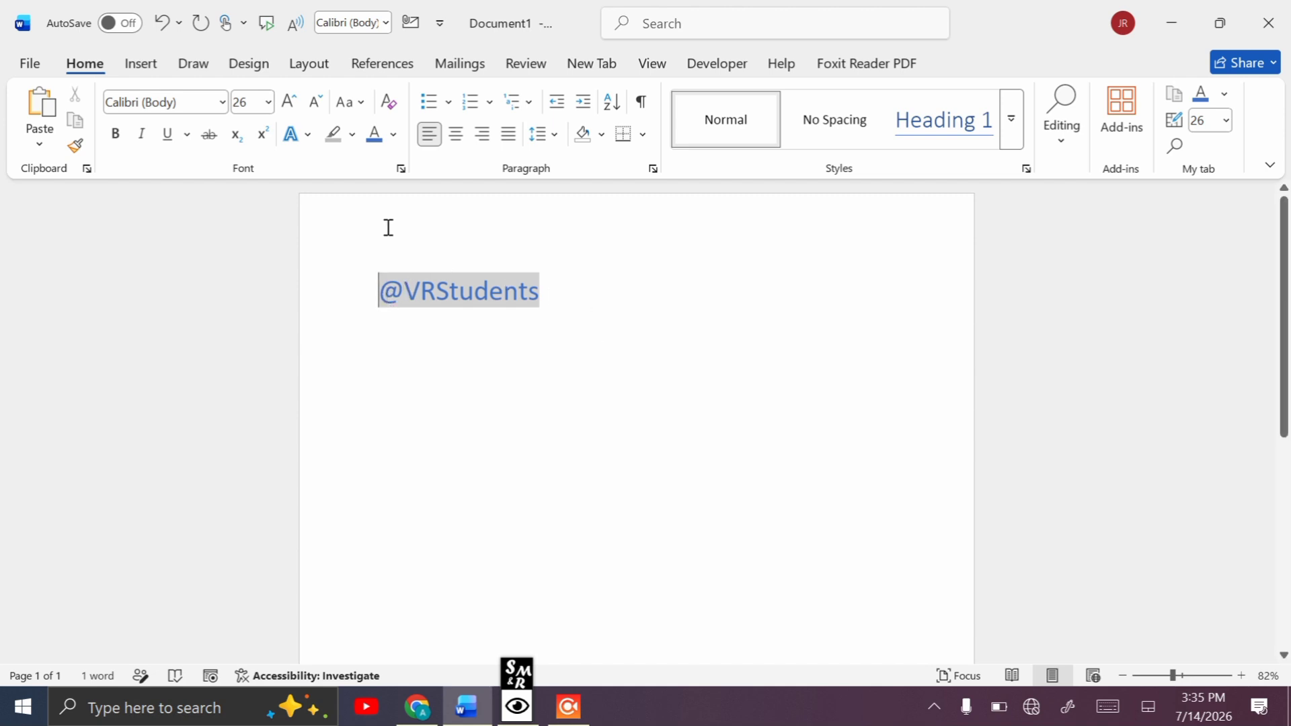
key("Delete")
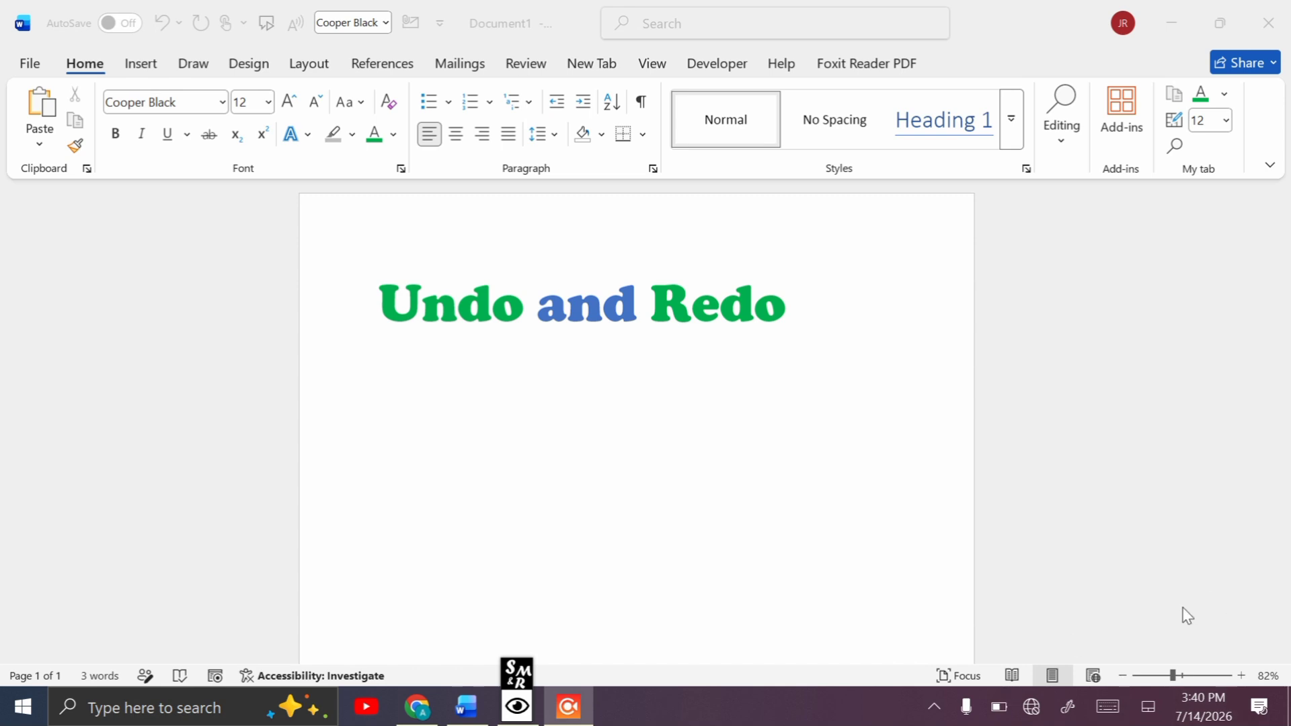
Step: Insert random sample paragraphs below the "Undo and Redo" heading using =rand()
left_click(410, 383)
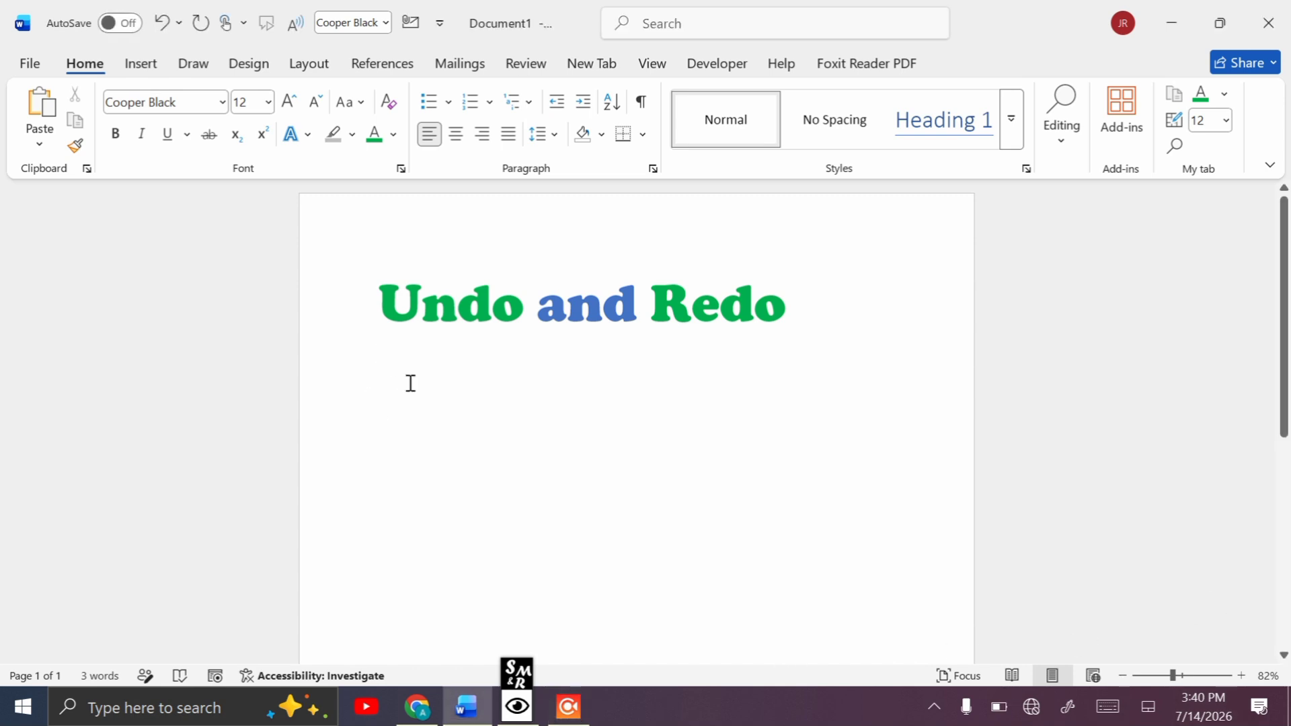
left_click(411, 384)
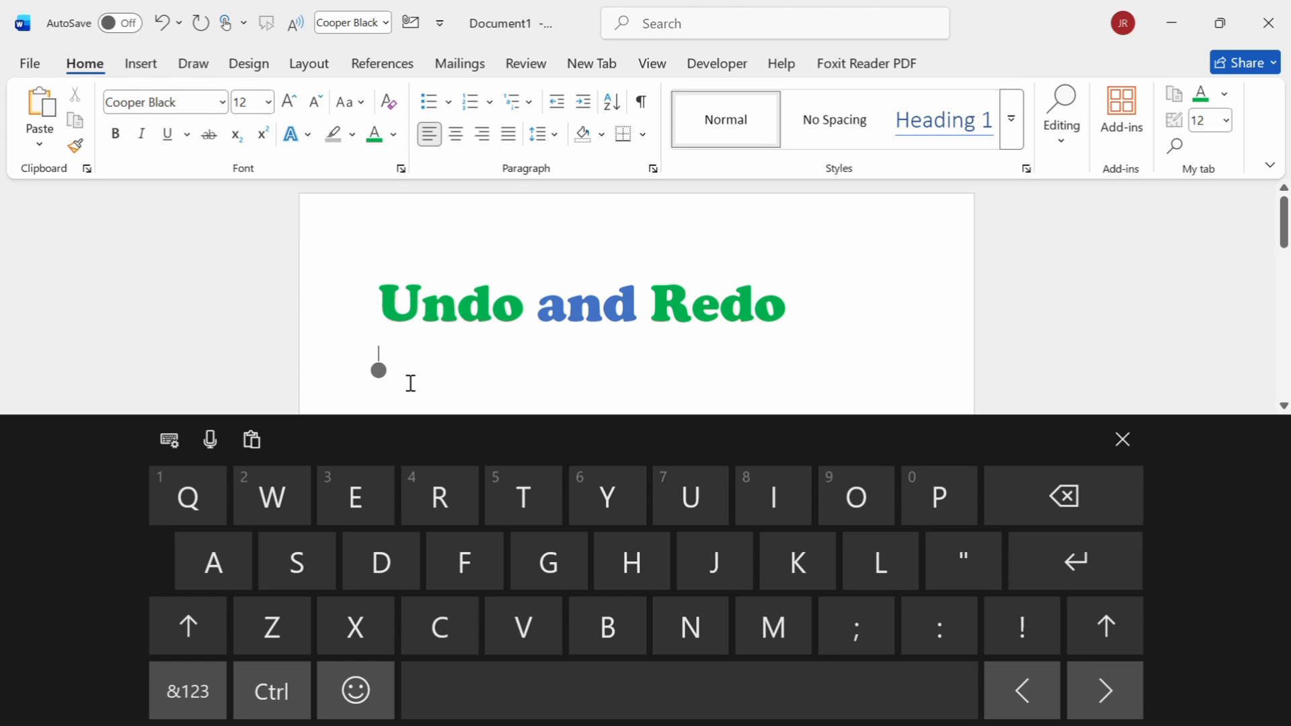
left_click(188, 691)
type("=")
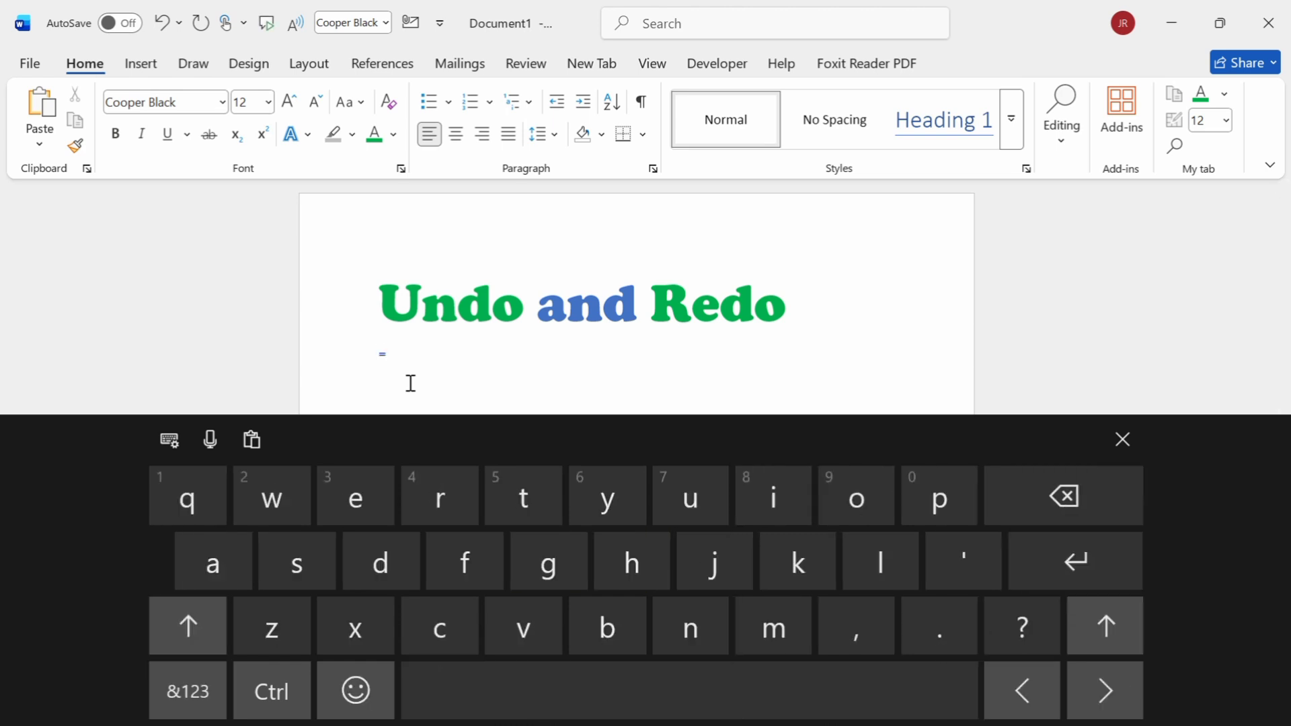
type("rand")
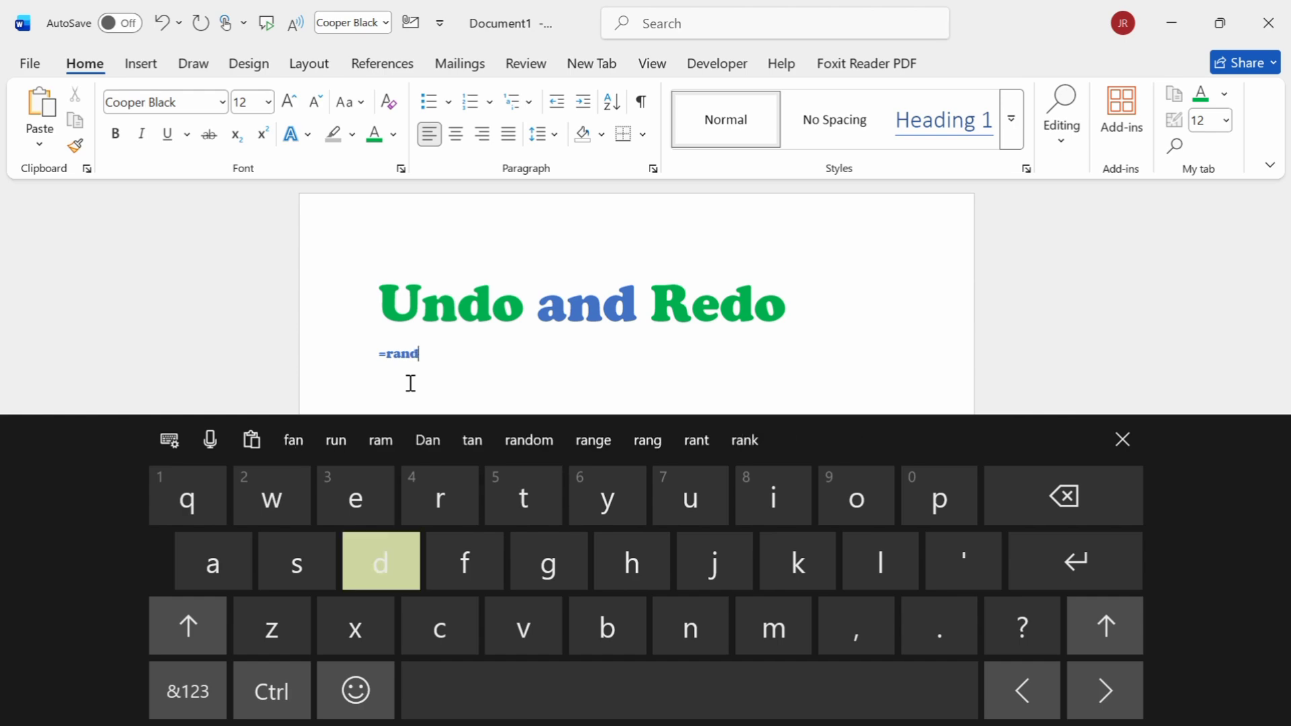
left_click(188, 691)
type("()")
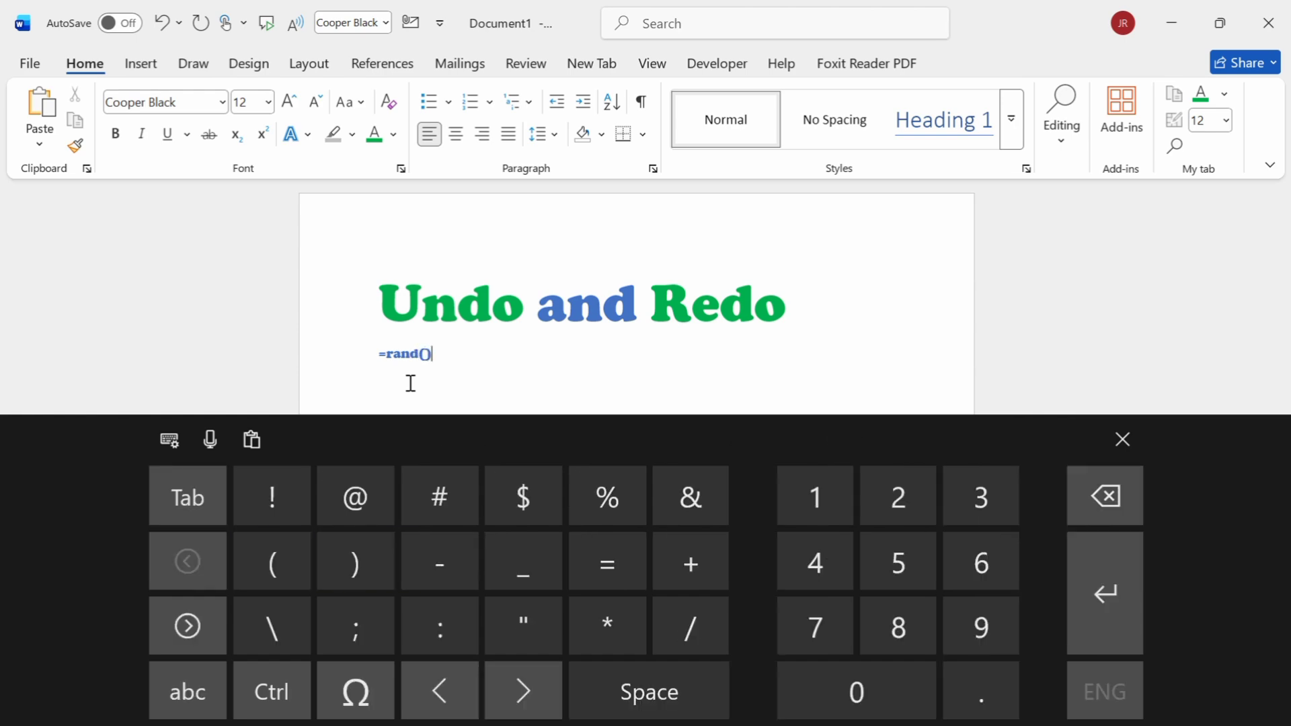
key("Return")
left_click(1122, 439)
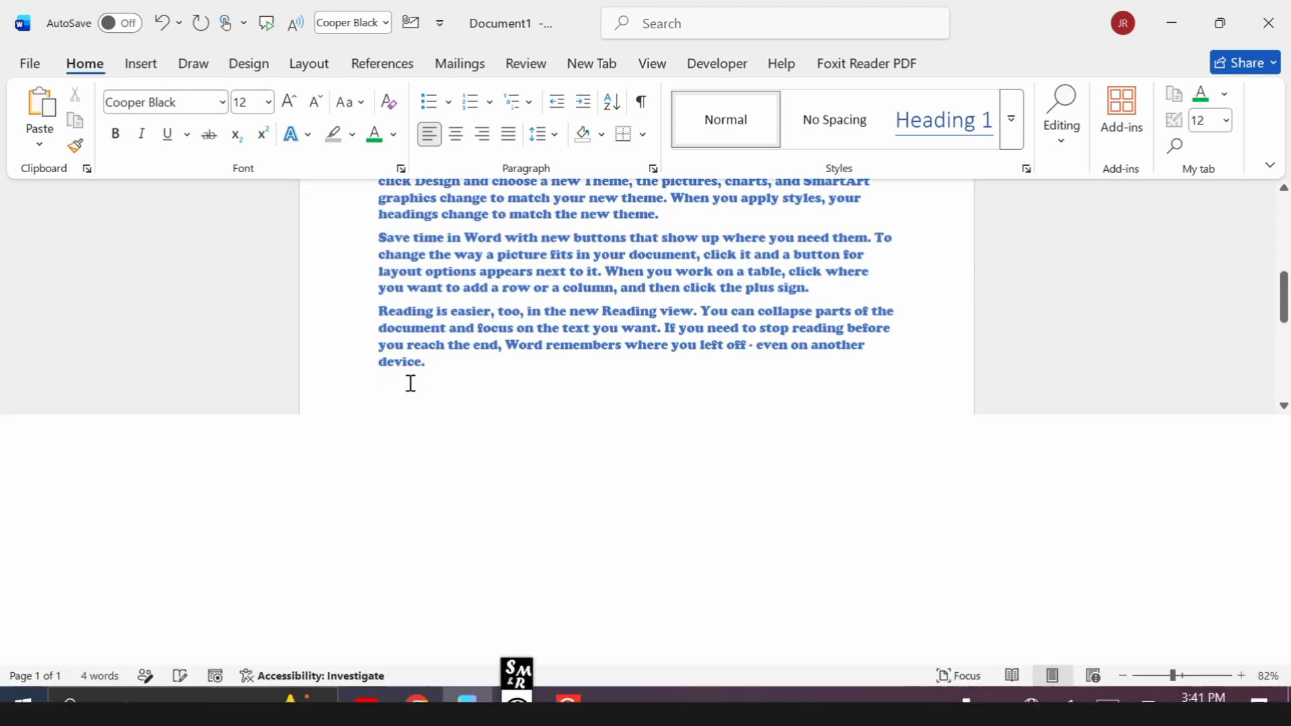
scroll(411, 383, "up", 3)
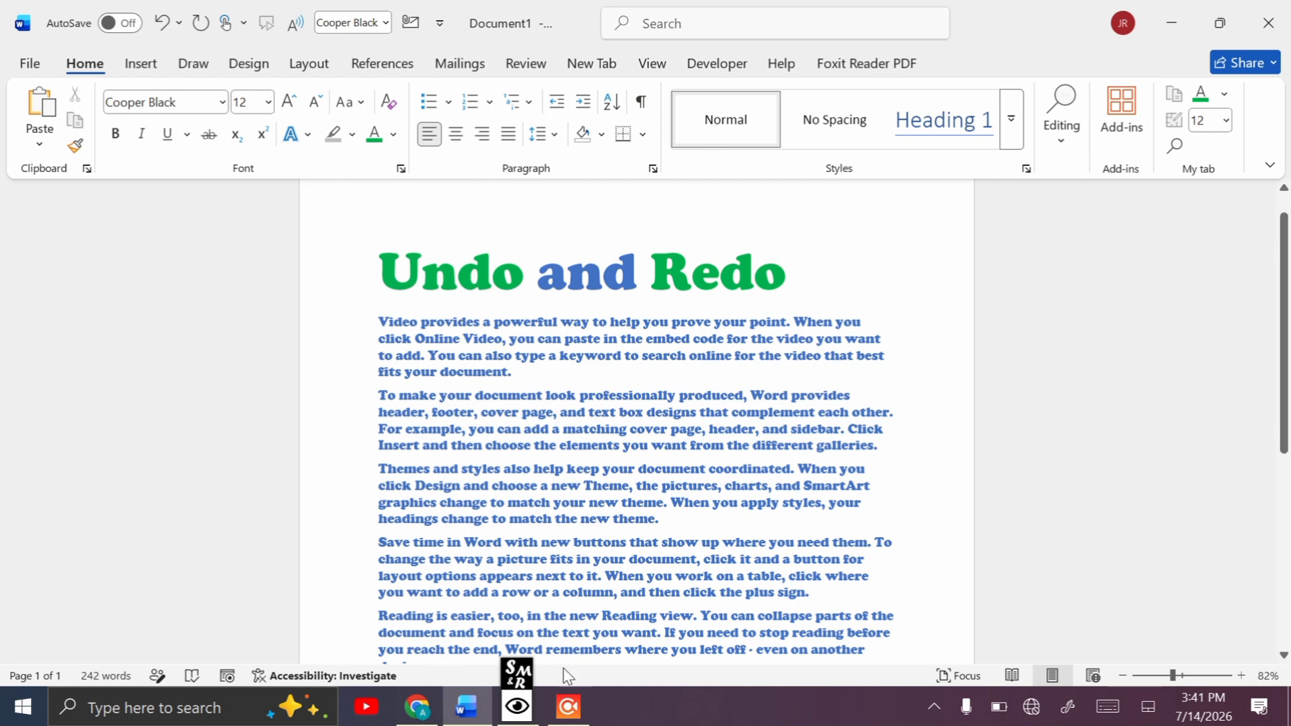
Step: Outline the Undo command with a blue rectangle using Screen Marker
left_click(518, 707)
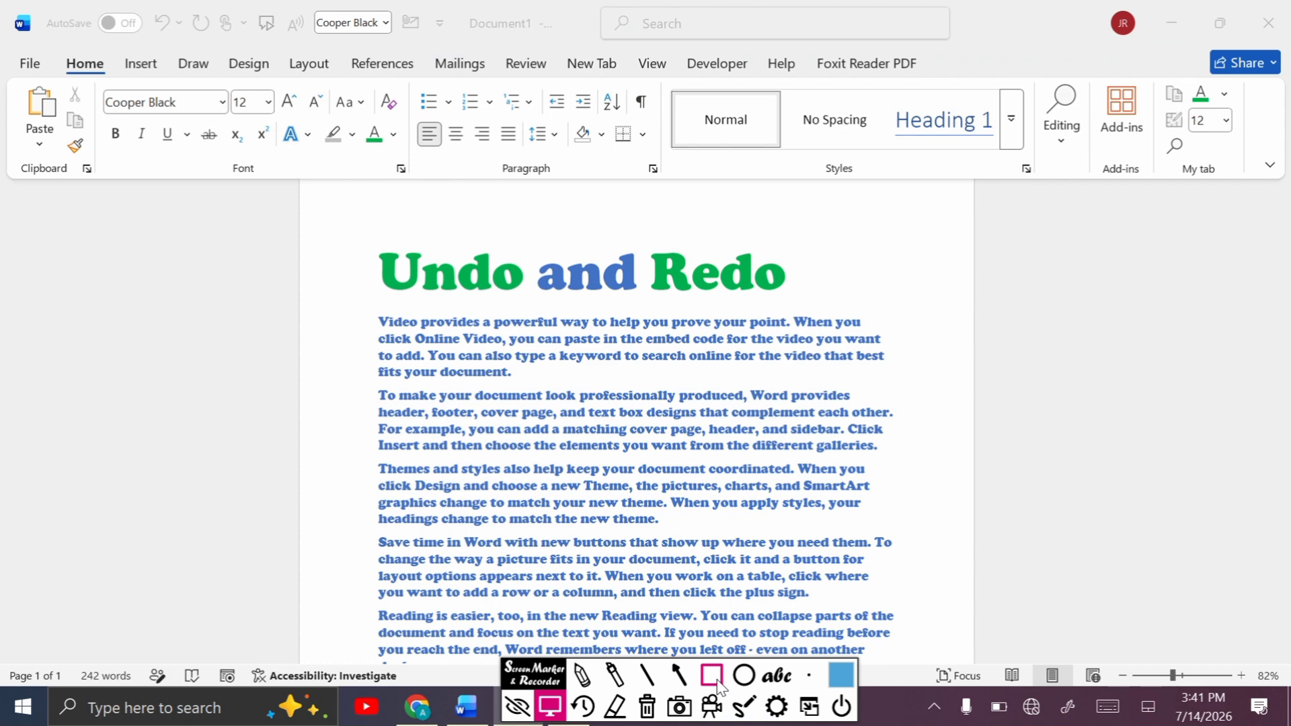
left_click(715, 681)
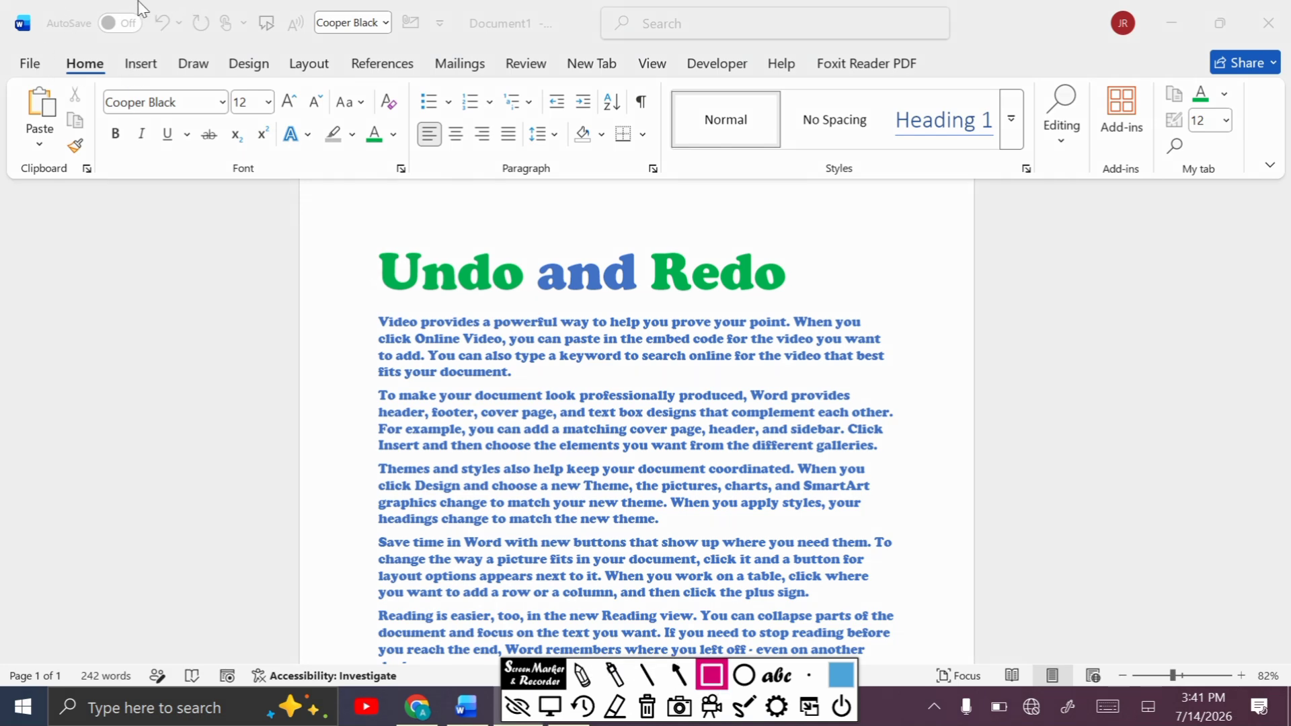
left_click_drag(147, 2, 176, 39)
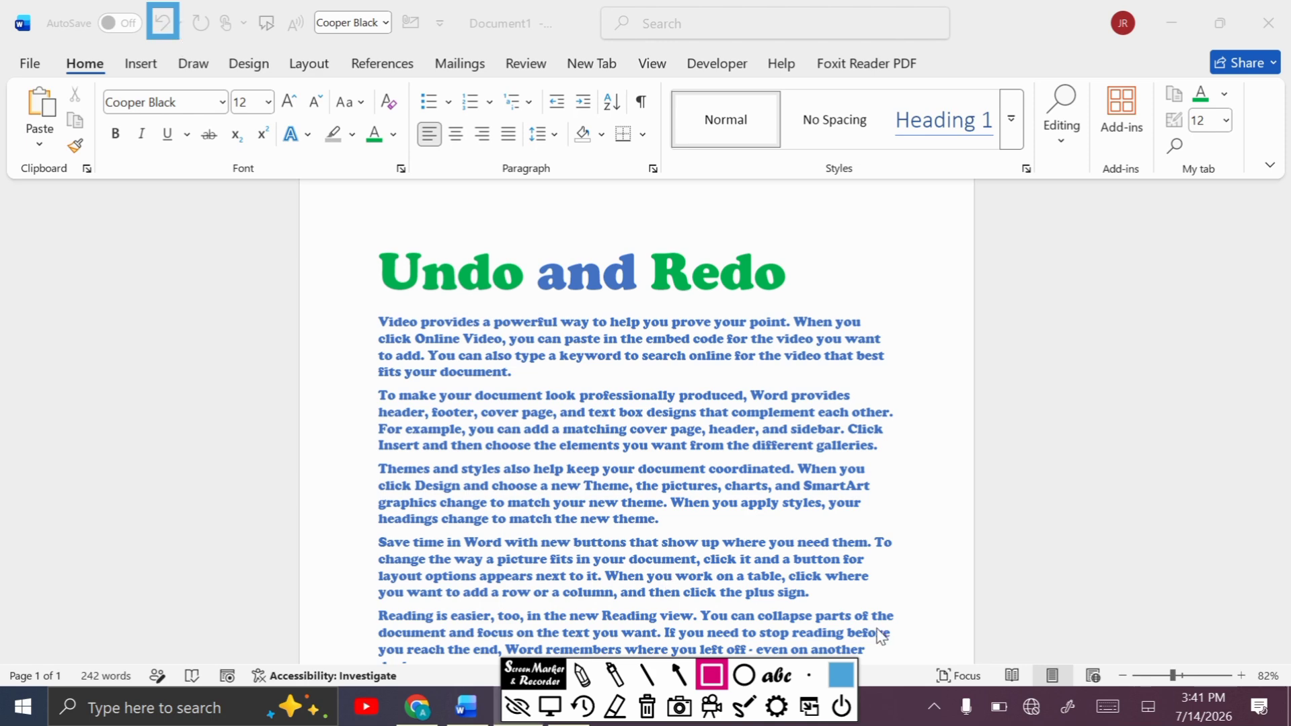
Step: Change the marker color to green, outline the Redo command with a rectangle, and return to normal pointer mode
left_click(842, 673)
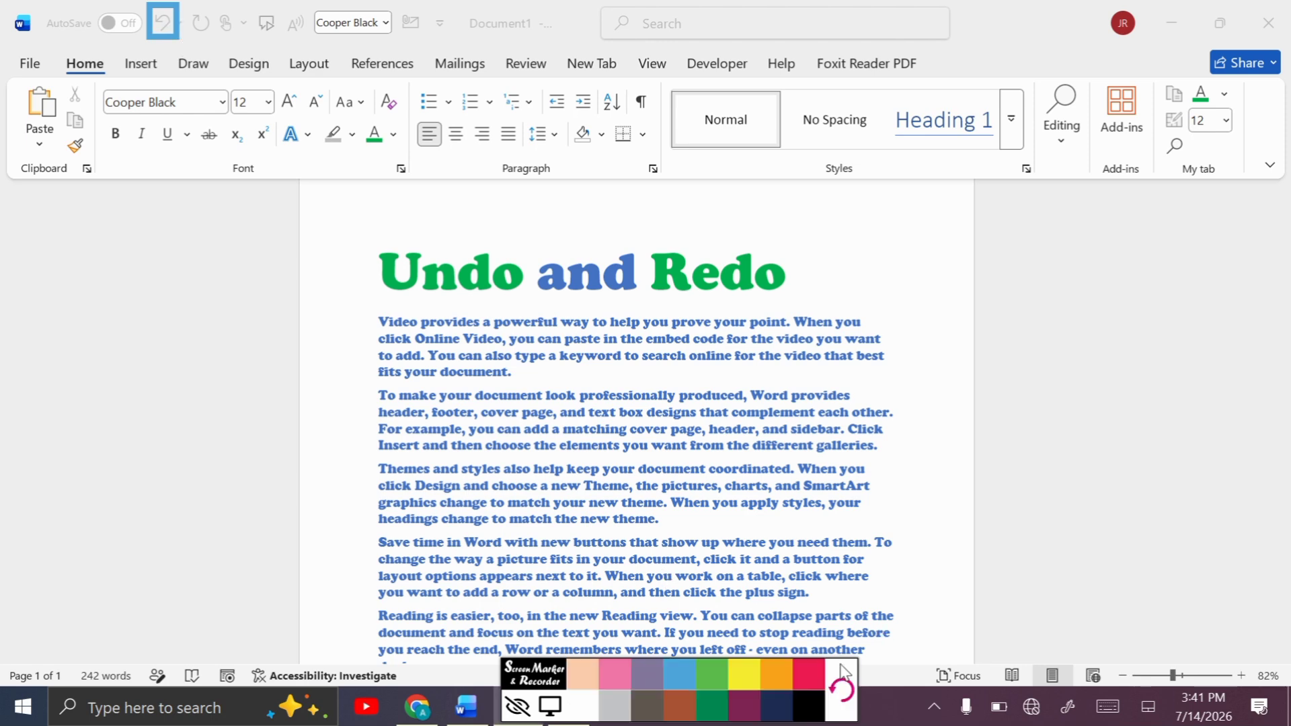
left_click(716, 676)
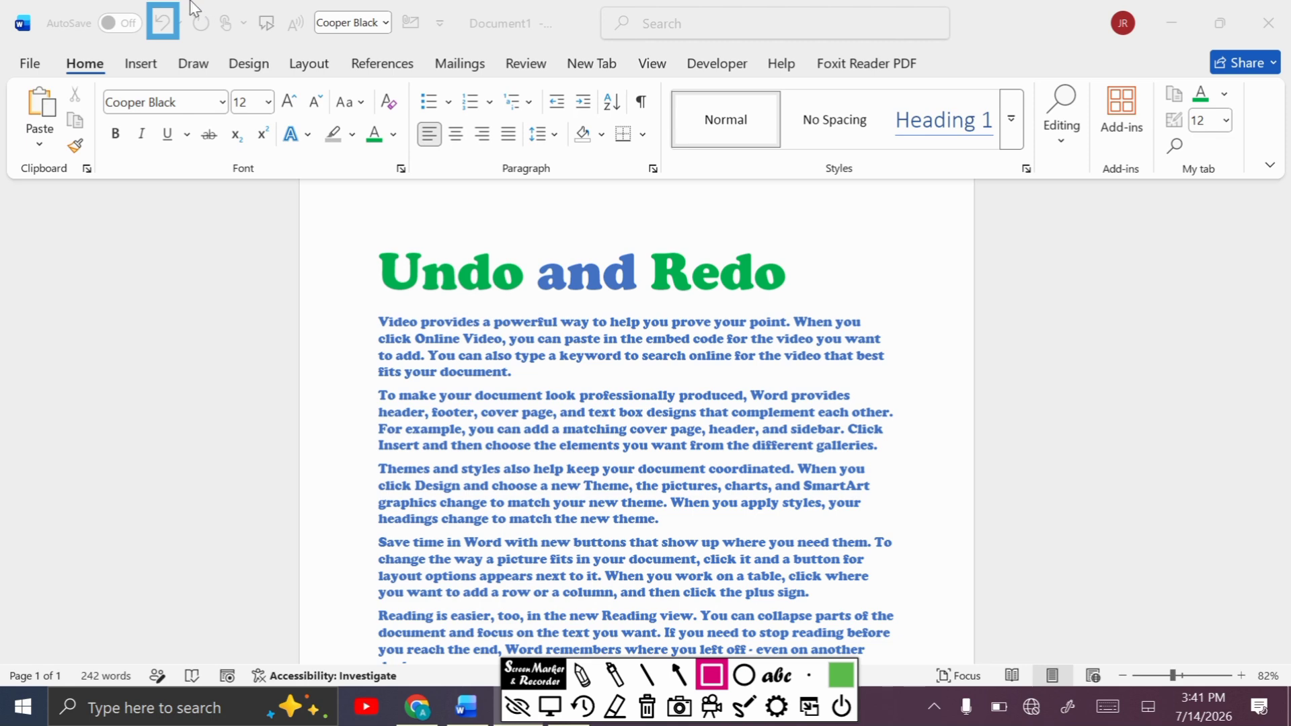
left_click_drag(186, 2, 218, 42)
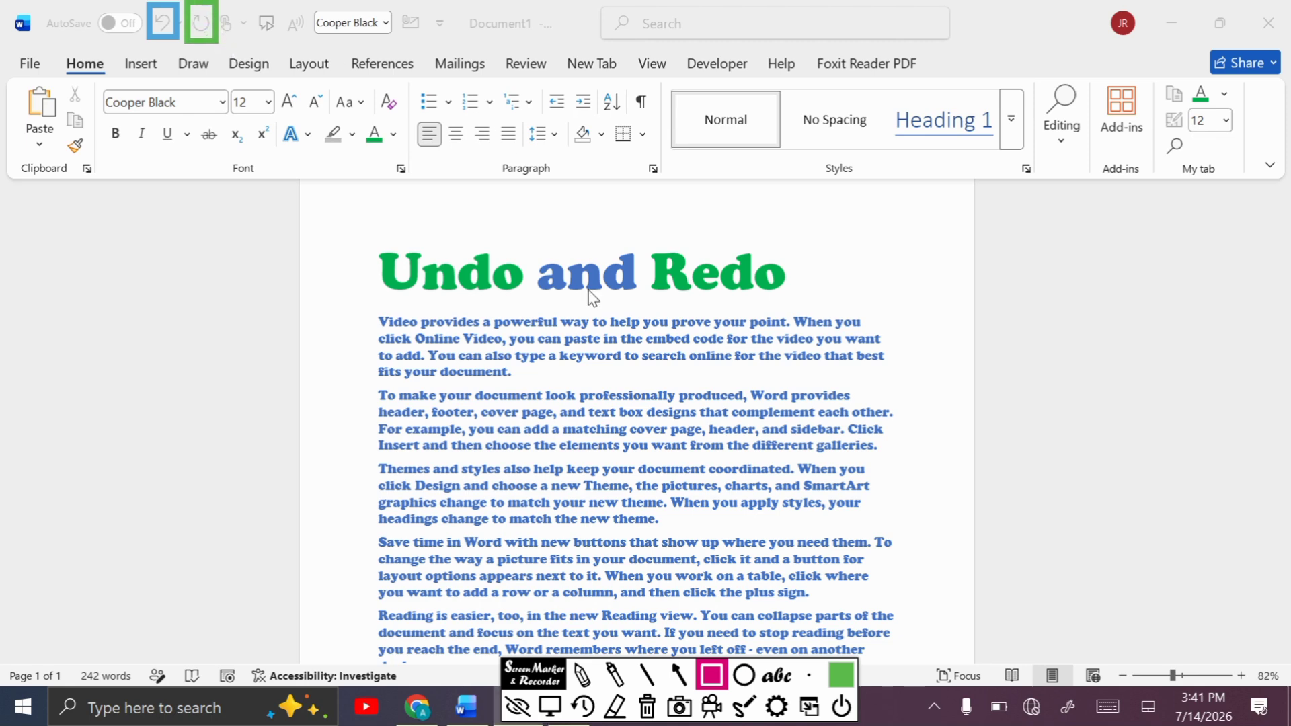
left_click(550, 706)
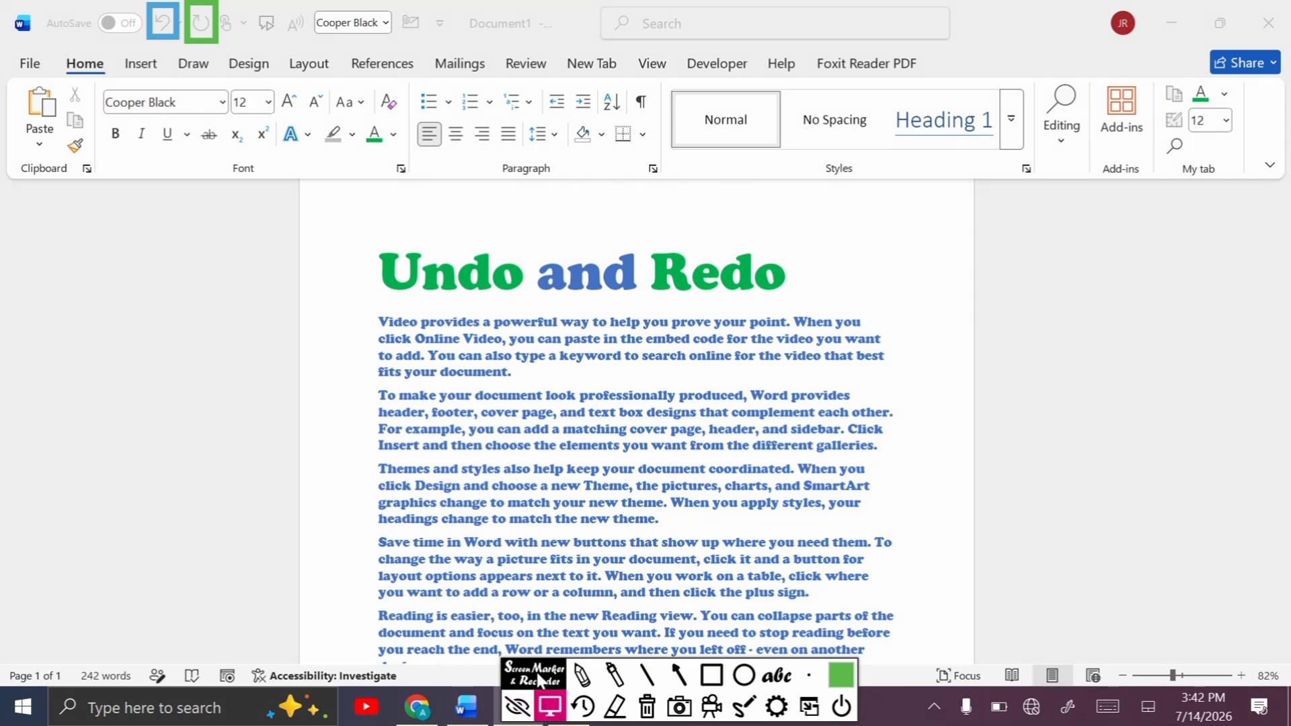
left_click_drag(538, 681, 536, 699)
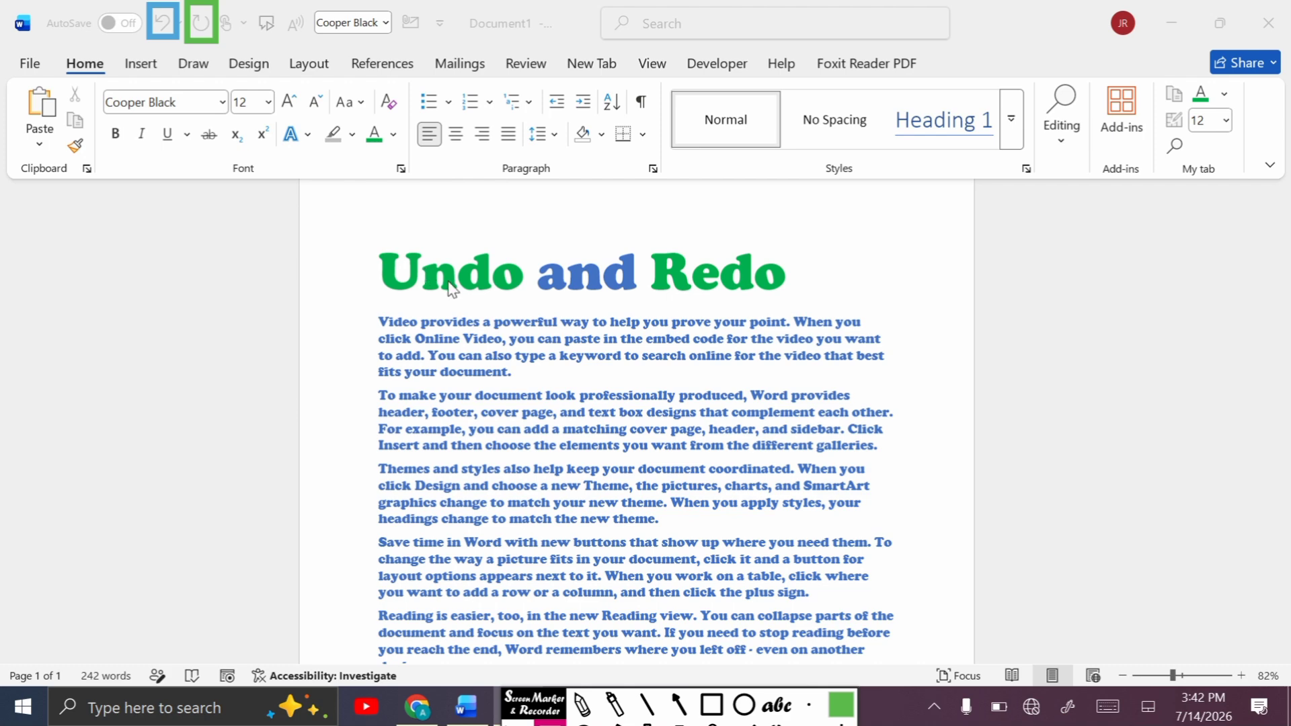
Step: Delete the first sample paragraph below the heading and undo the deletion
double_click(498, 373)
left_click_drag(497, 374, 385, 324)
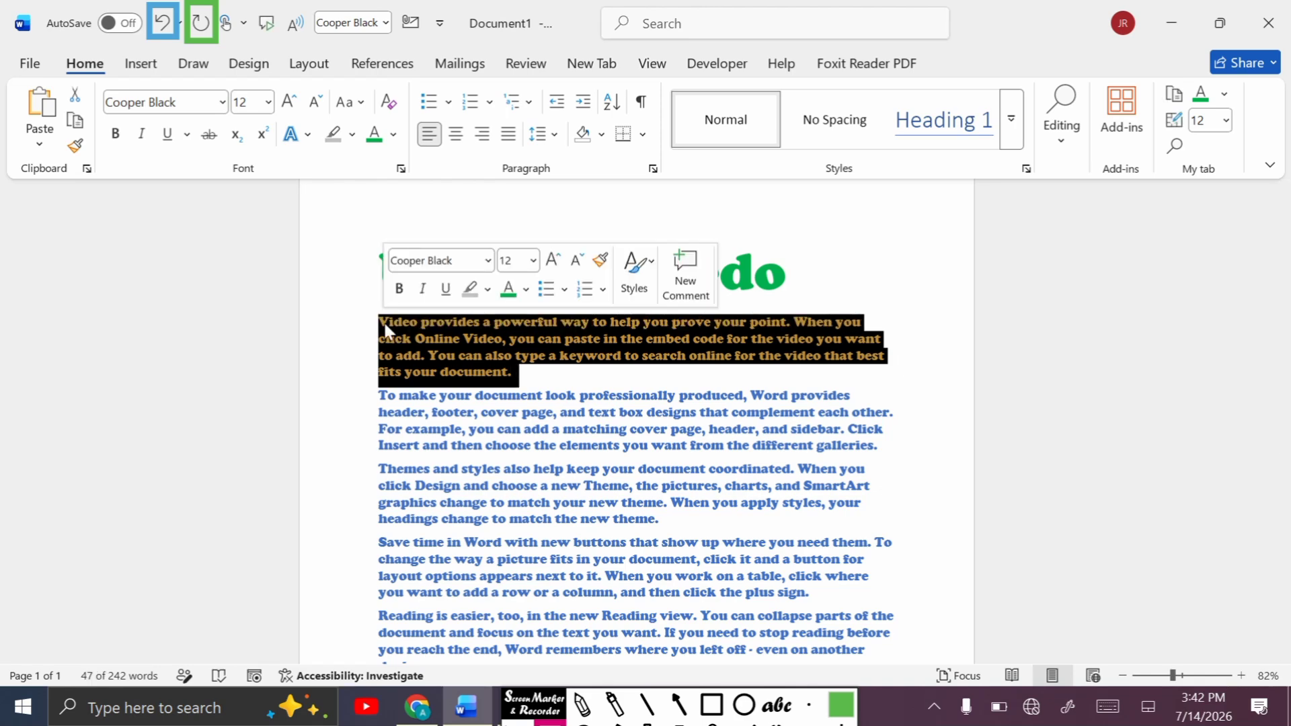
key("Delete")
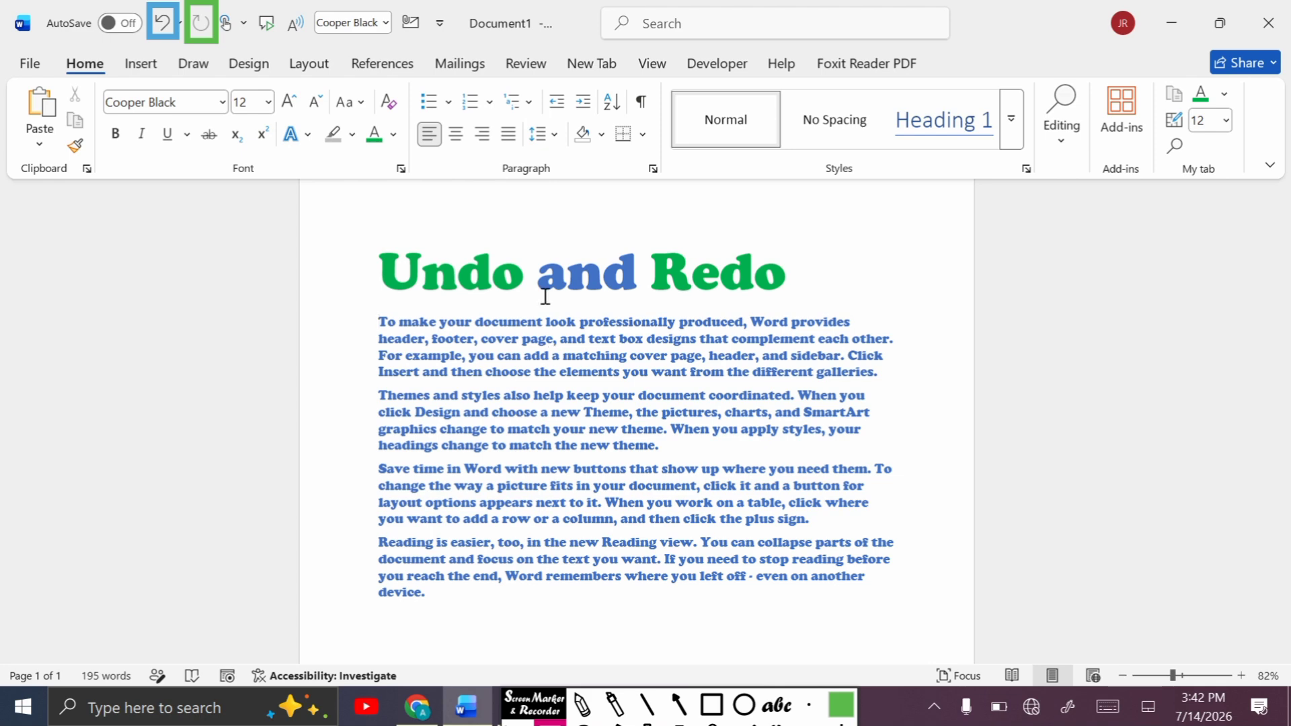
left_click(161, 24)
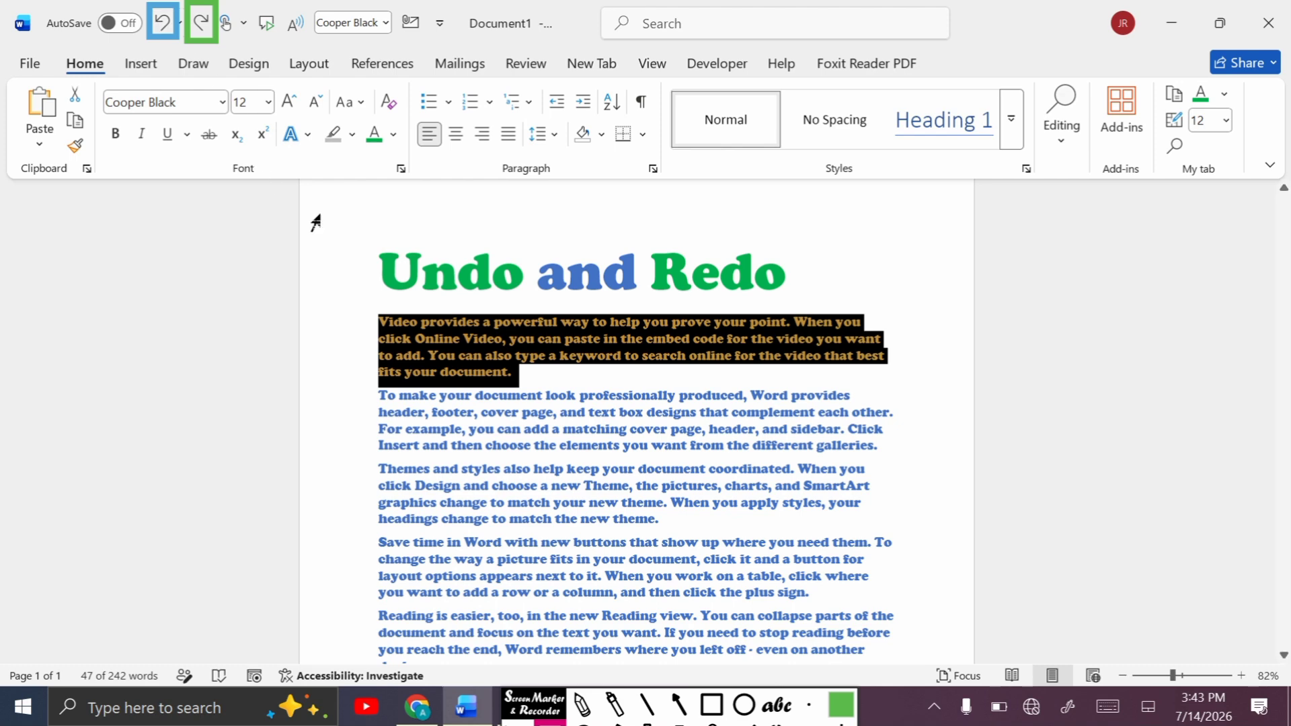
left_click(377, 309)
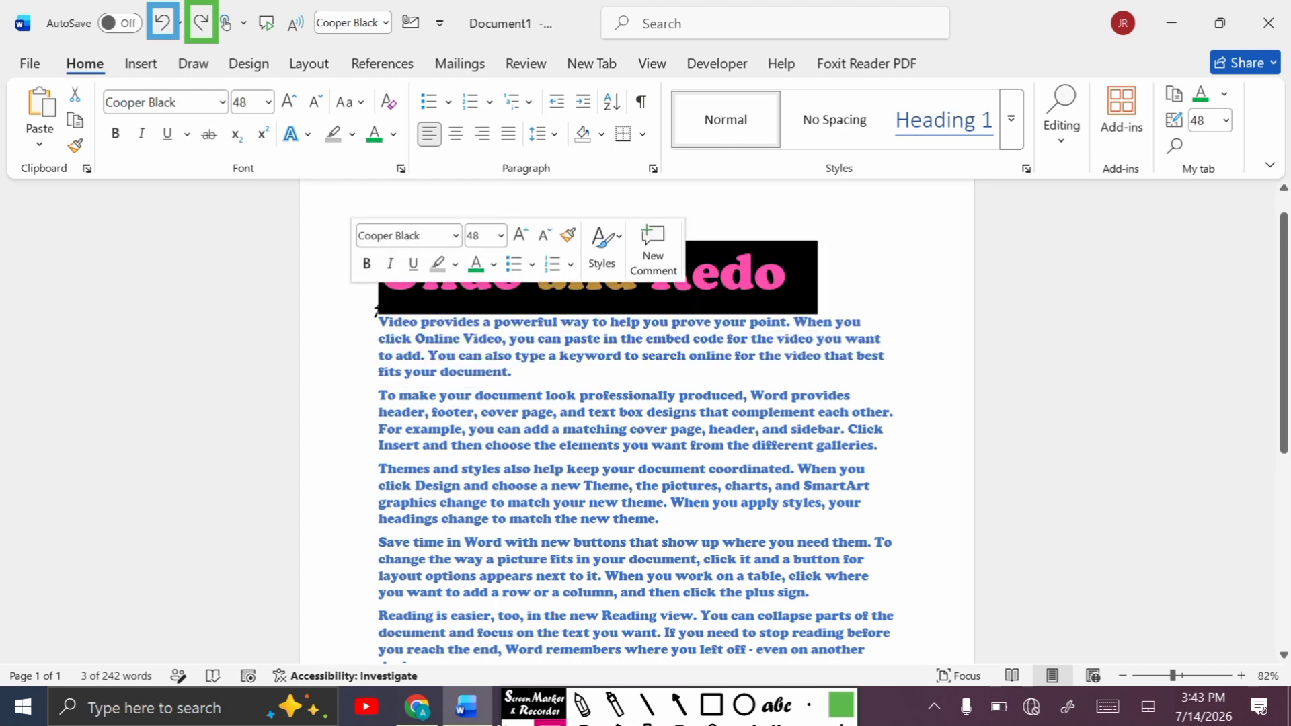
left_click(377, 326)
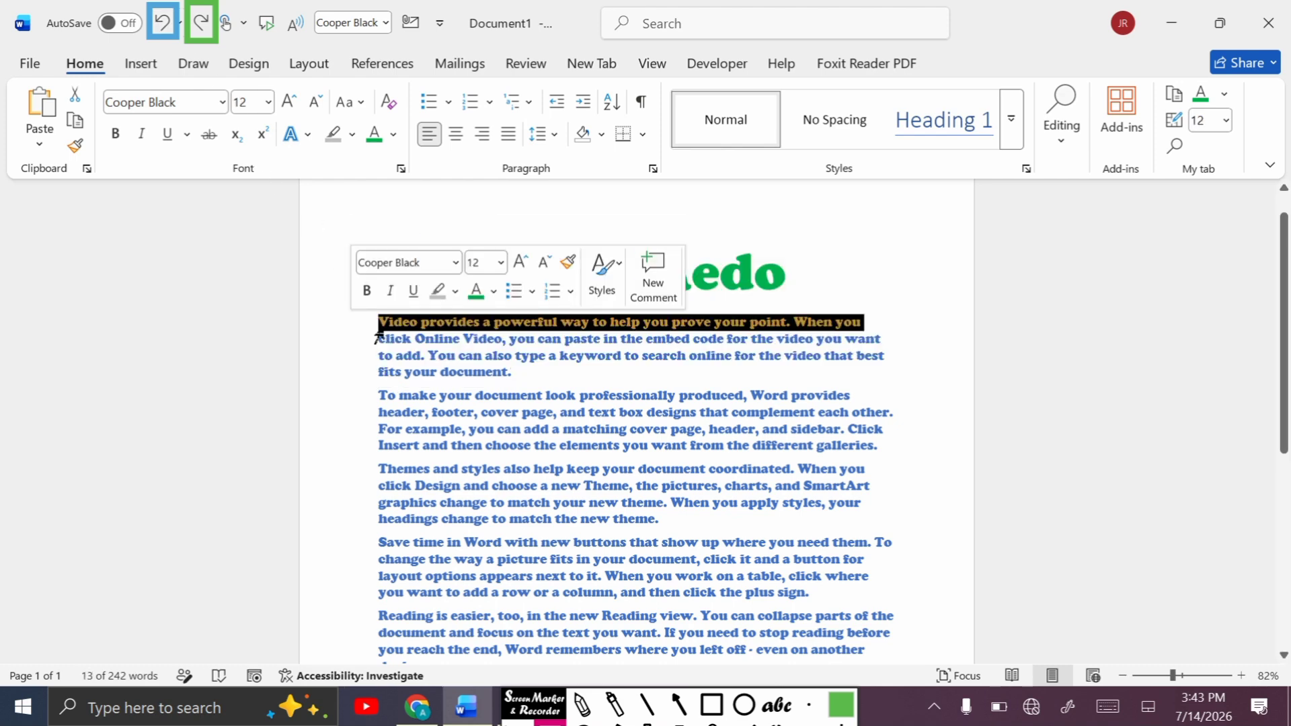
left_click(352, 243)
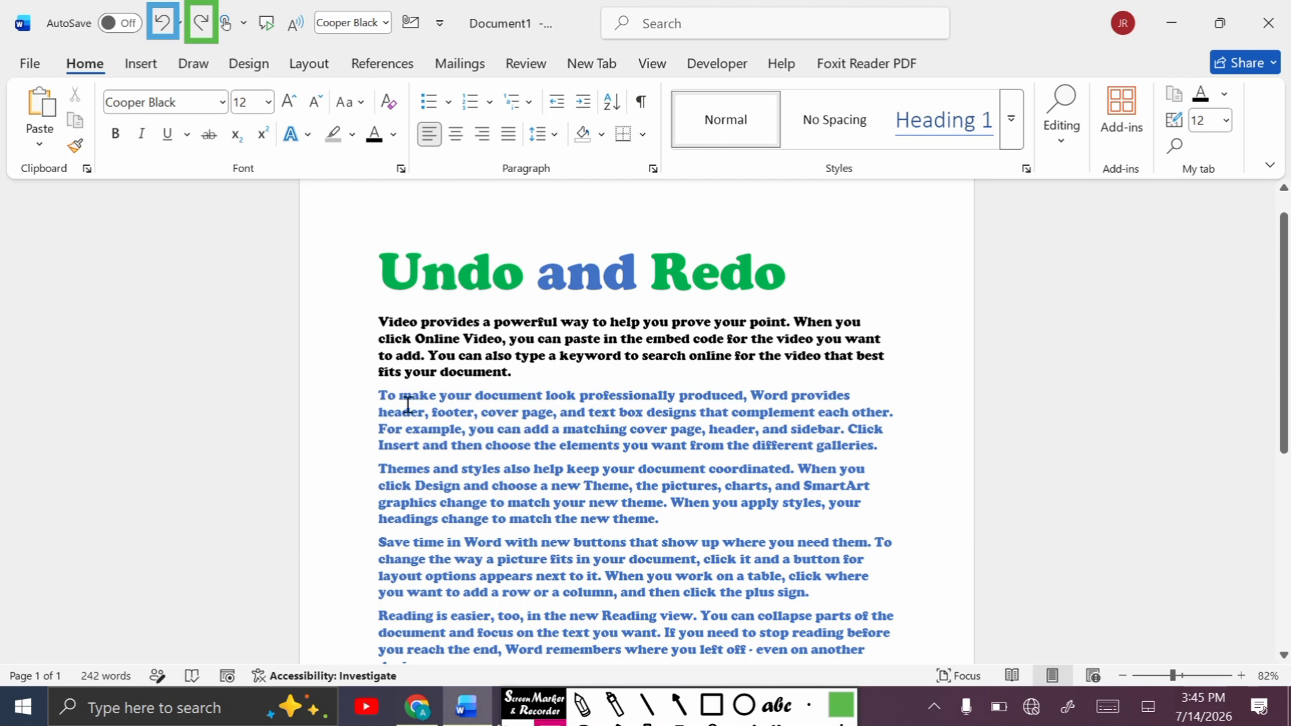
Step: Delete the second sample paragraph, beginning "To make your document look", undo the deletion, and redo it
left_click_drag(384, 397, 898, 454)
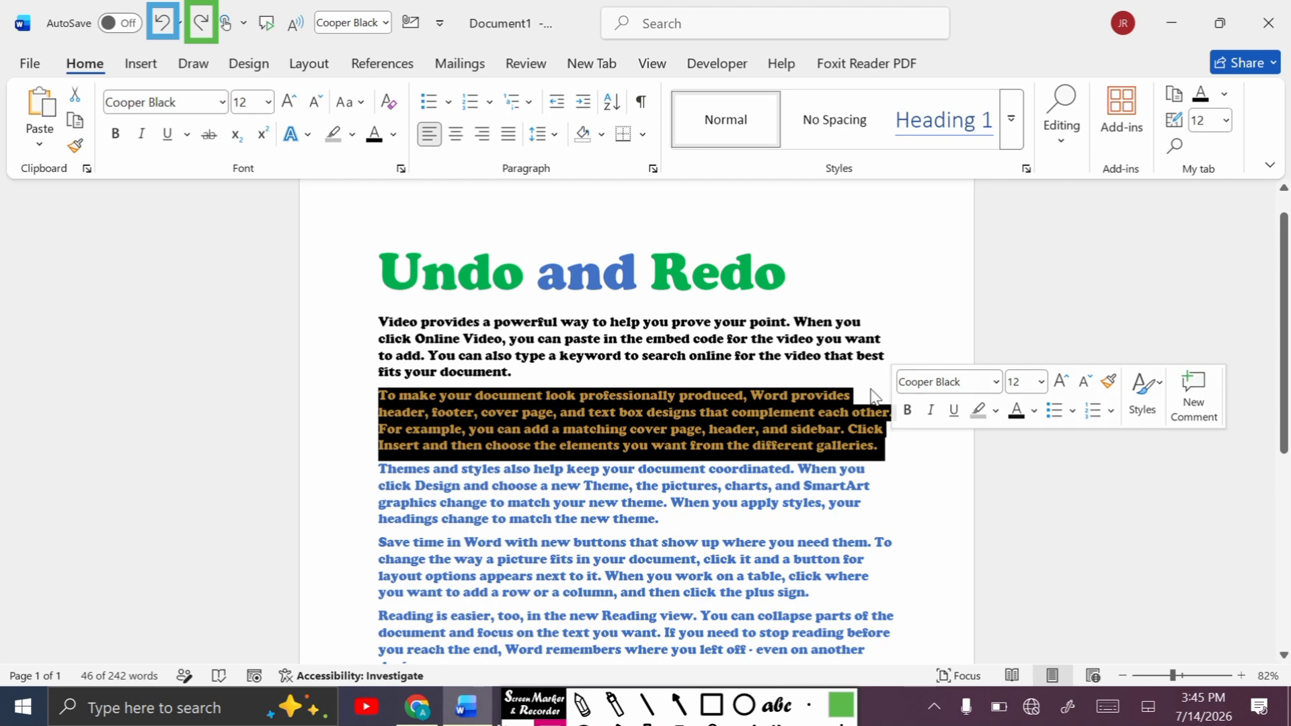
key("Delete")
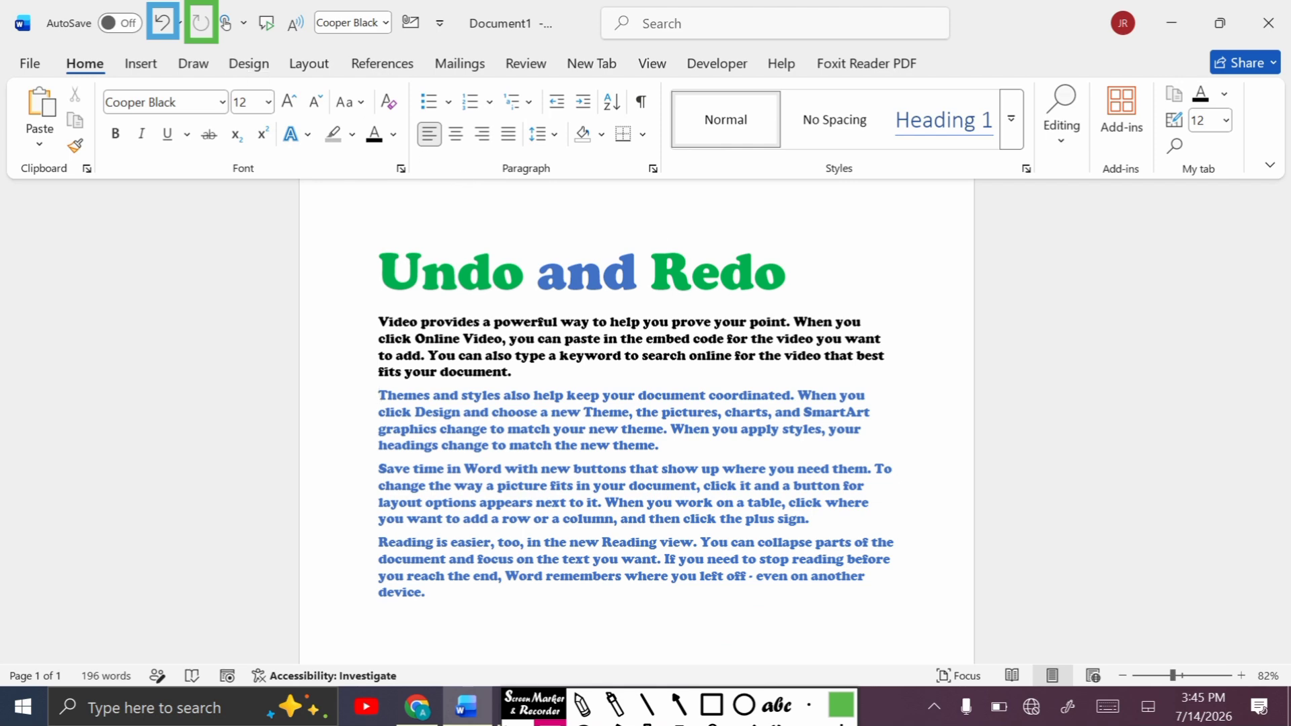
left_click(161, 24)
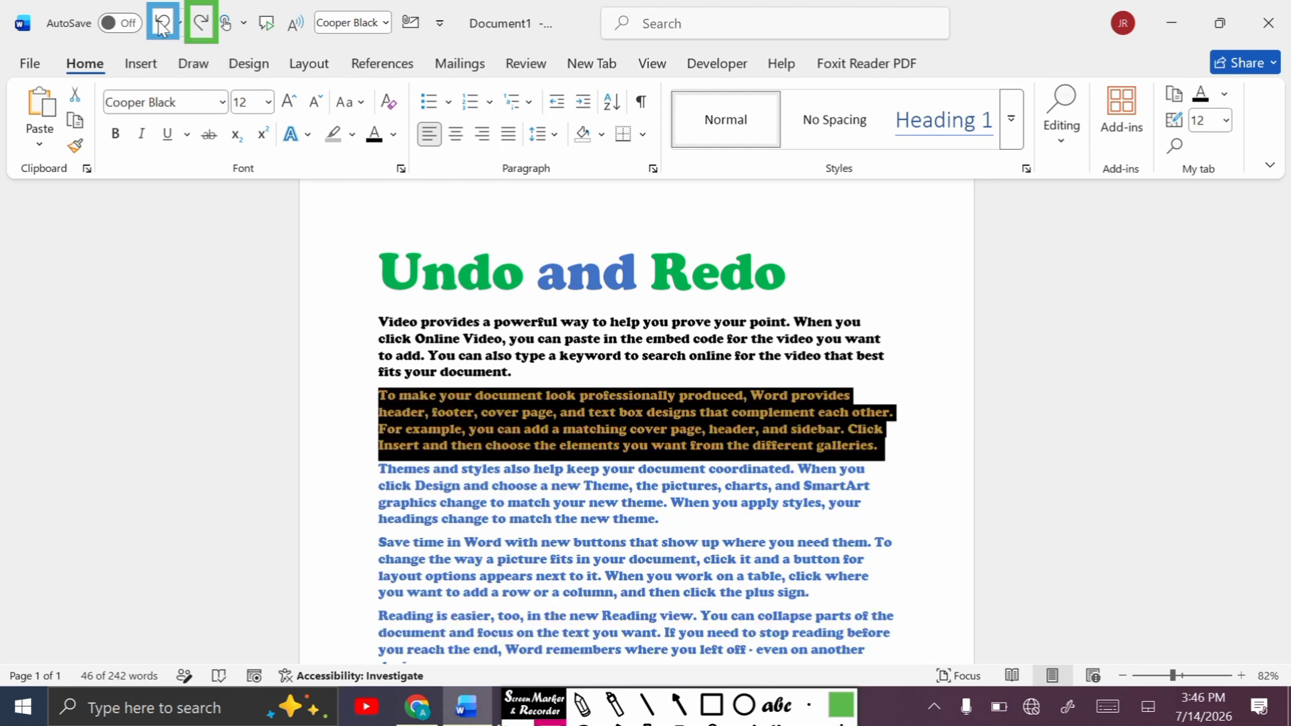
left_click(202, 25)
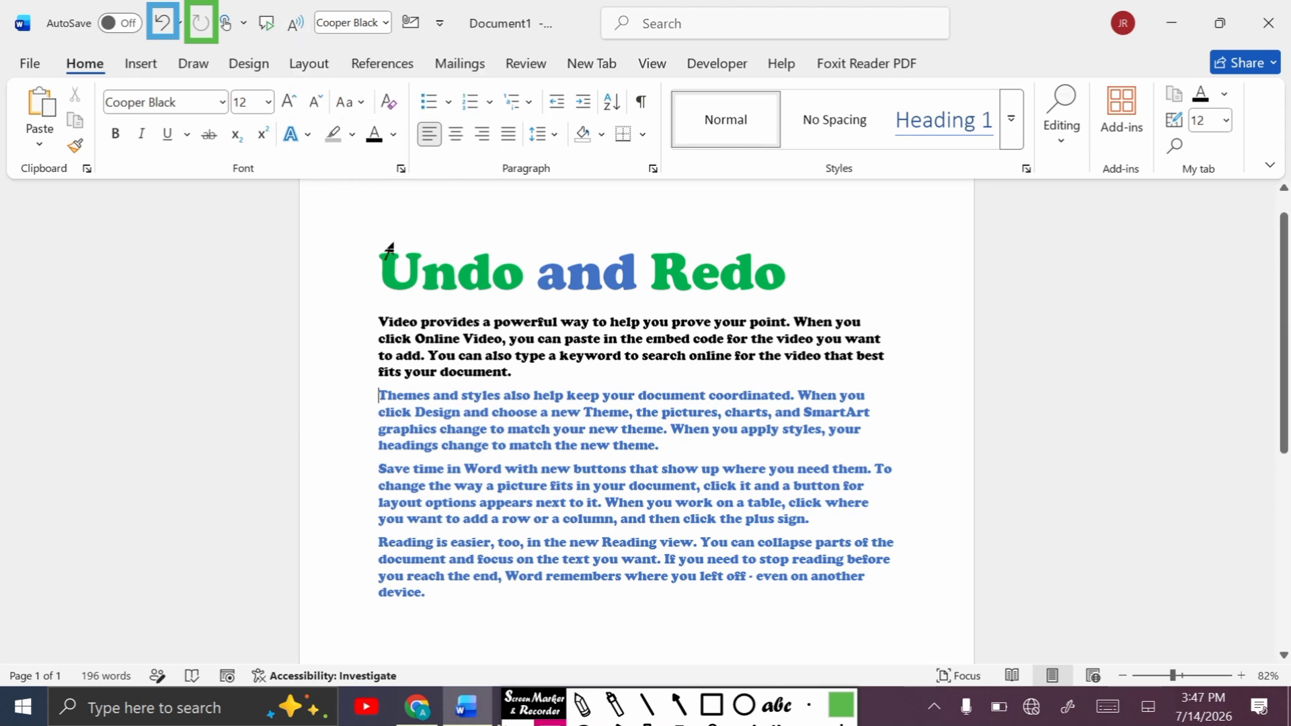
Step: Play the first paragraph with Read Aloud and stop the playback
left_click(391, 284)
left_click(389, 327)
left_click(294, 34)
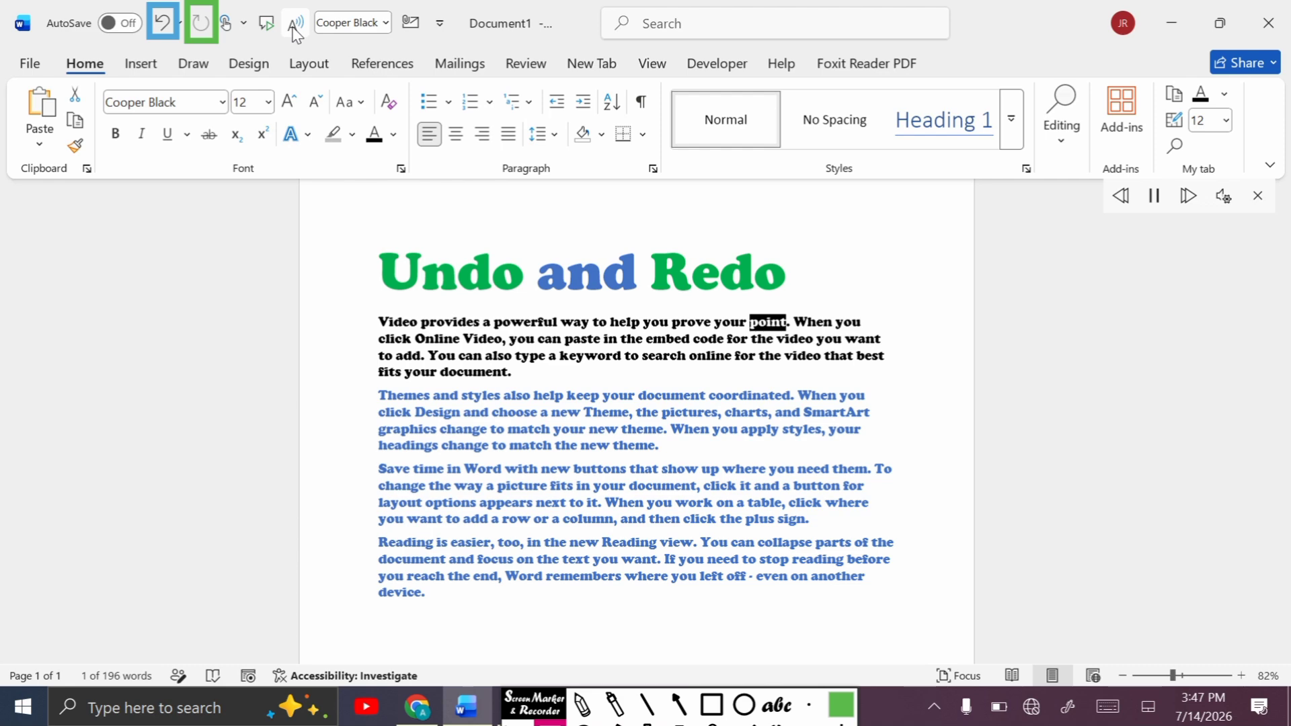
left_click(293, 27)
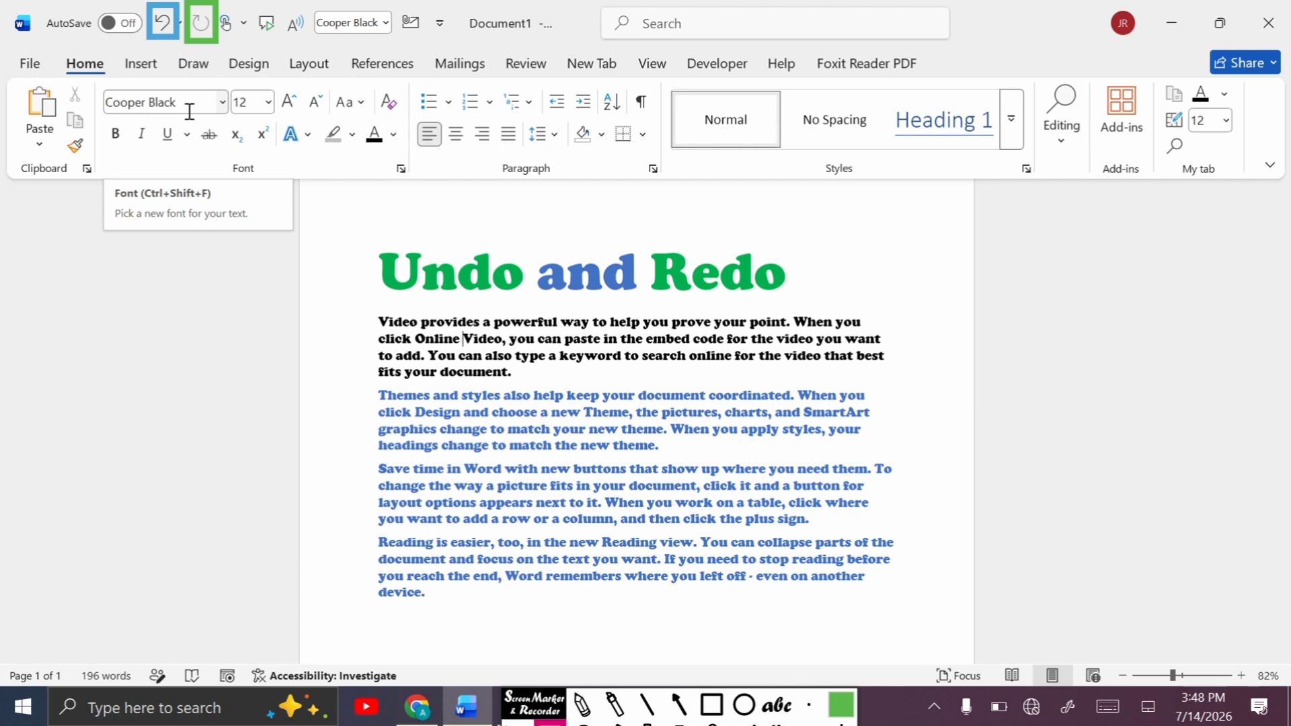
Step: Save the document as "Students doc" in the OneDrive Documents folder
left_click(522, 30)
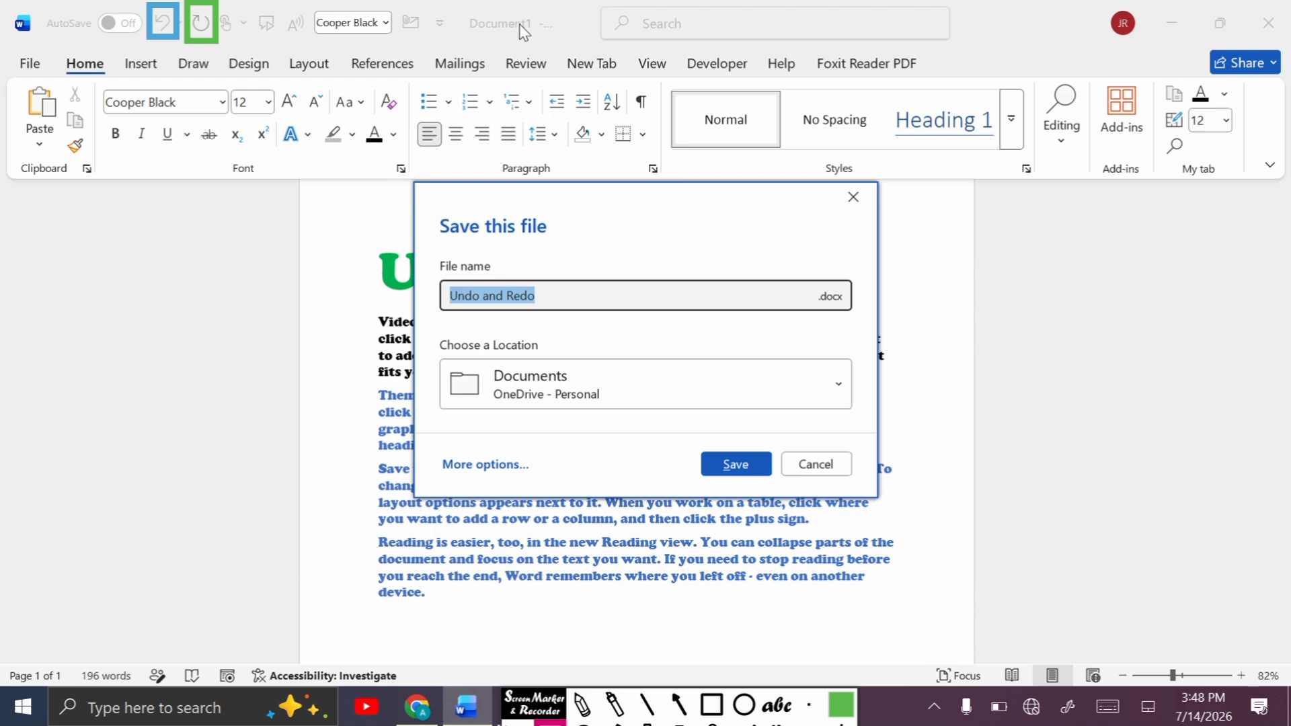
left_click(568, 297)
left_click_drag(568, 298, 443, 297)
key("BackSpace")
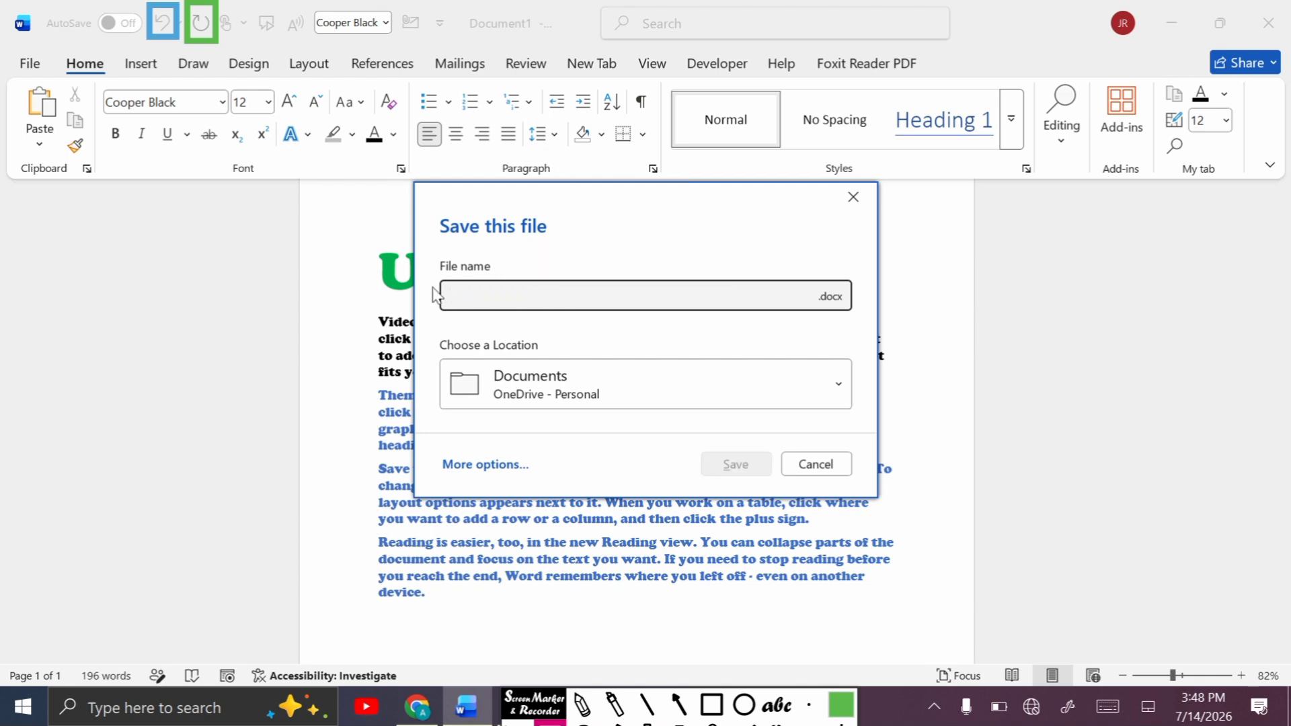
left_click(497, 304)
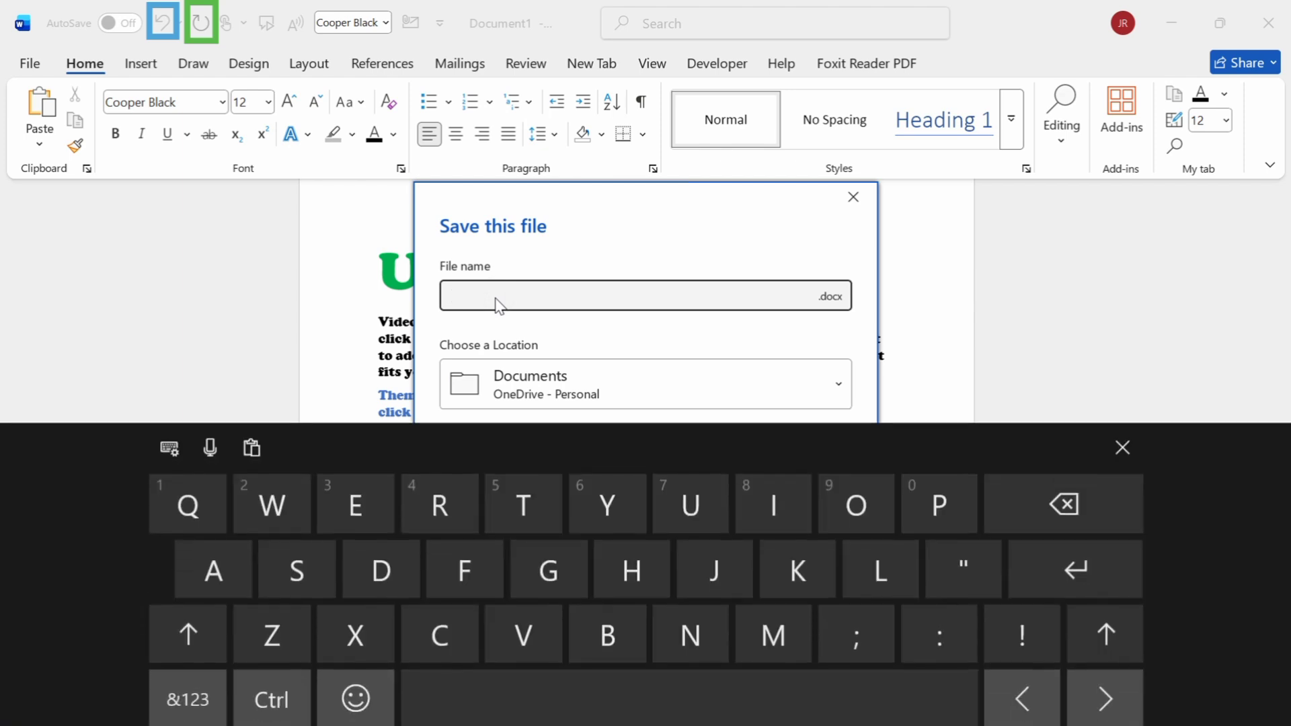
type("St")
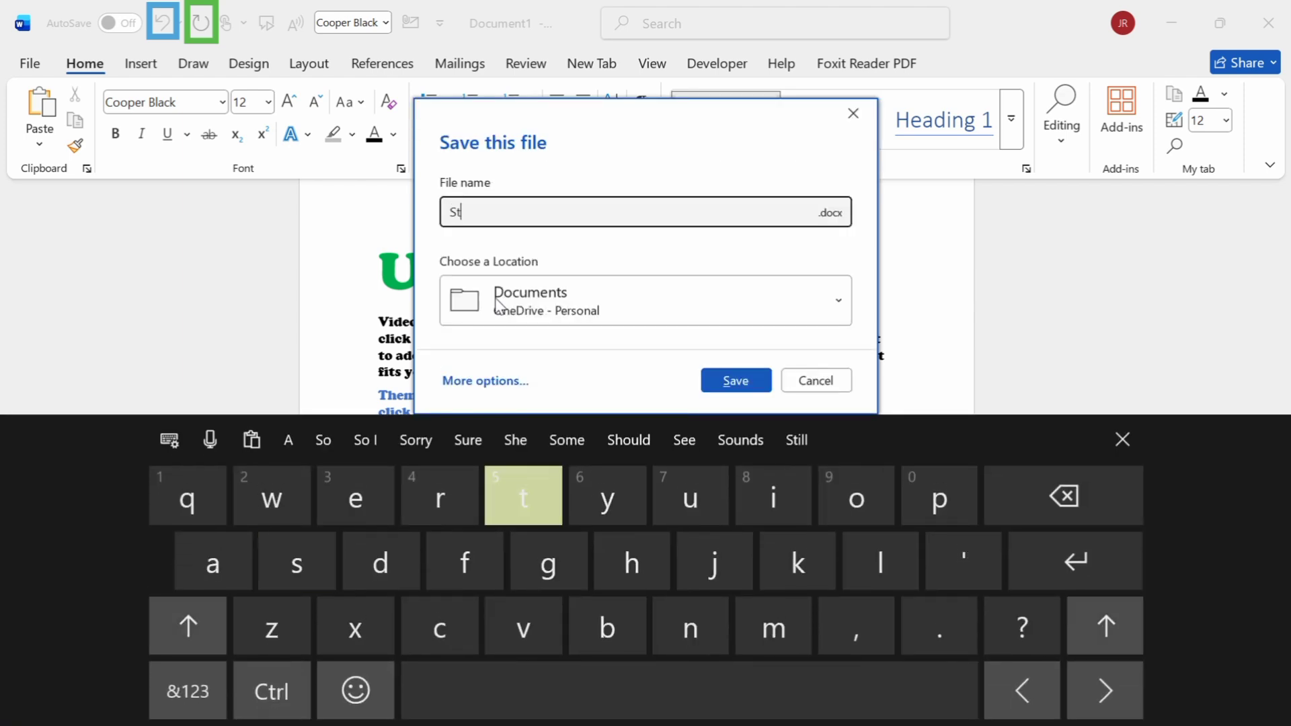
type("u")
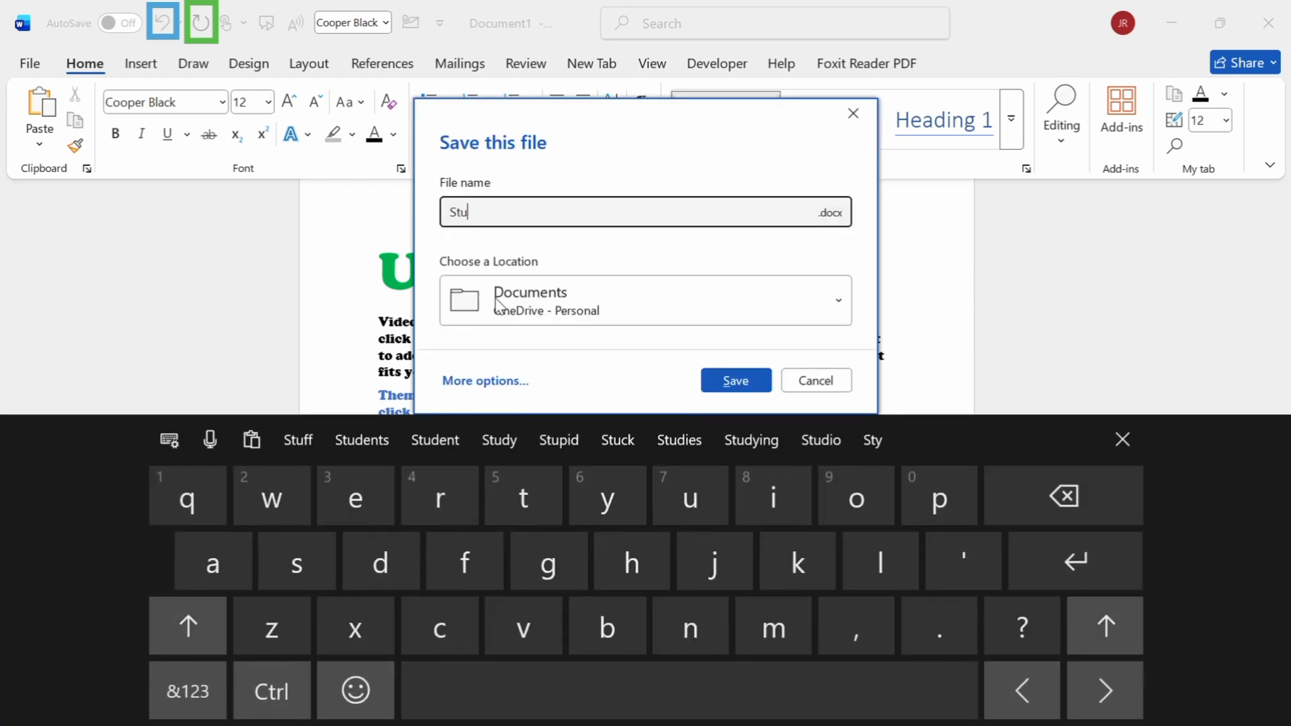
type("dents ")
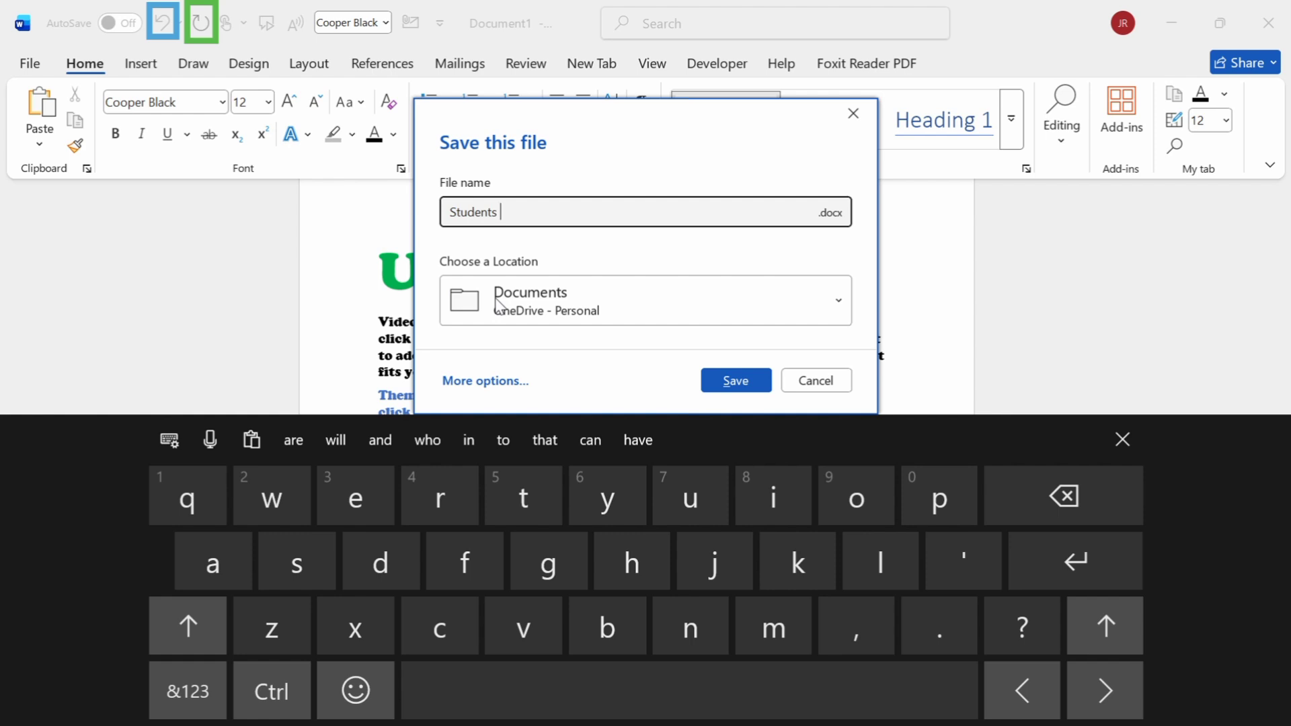
type("doc")
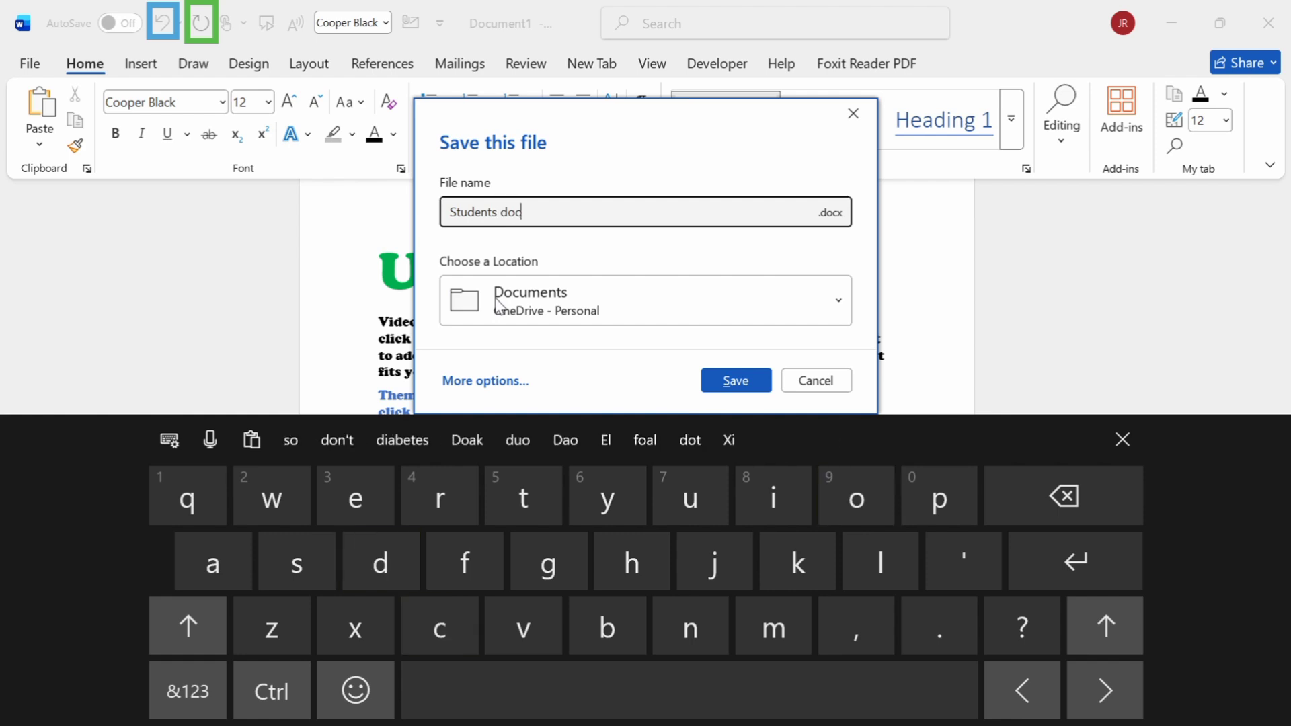
left_click(495, 298)
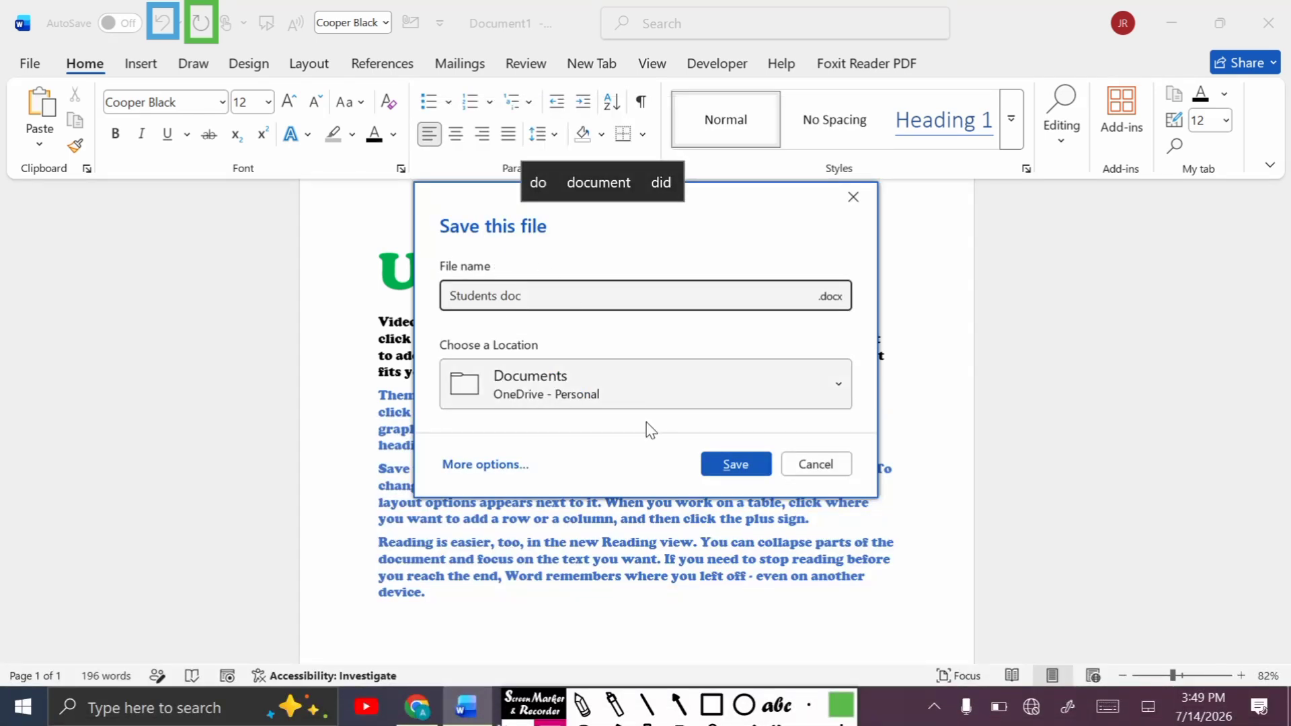
left_click(720, 463)
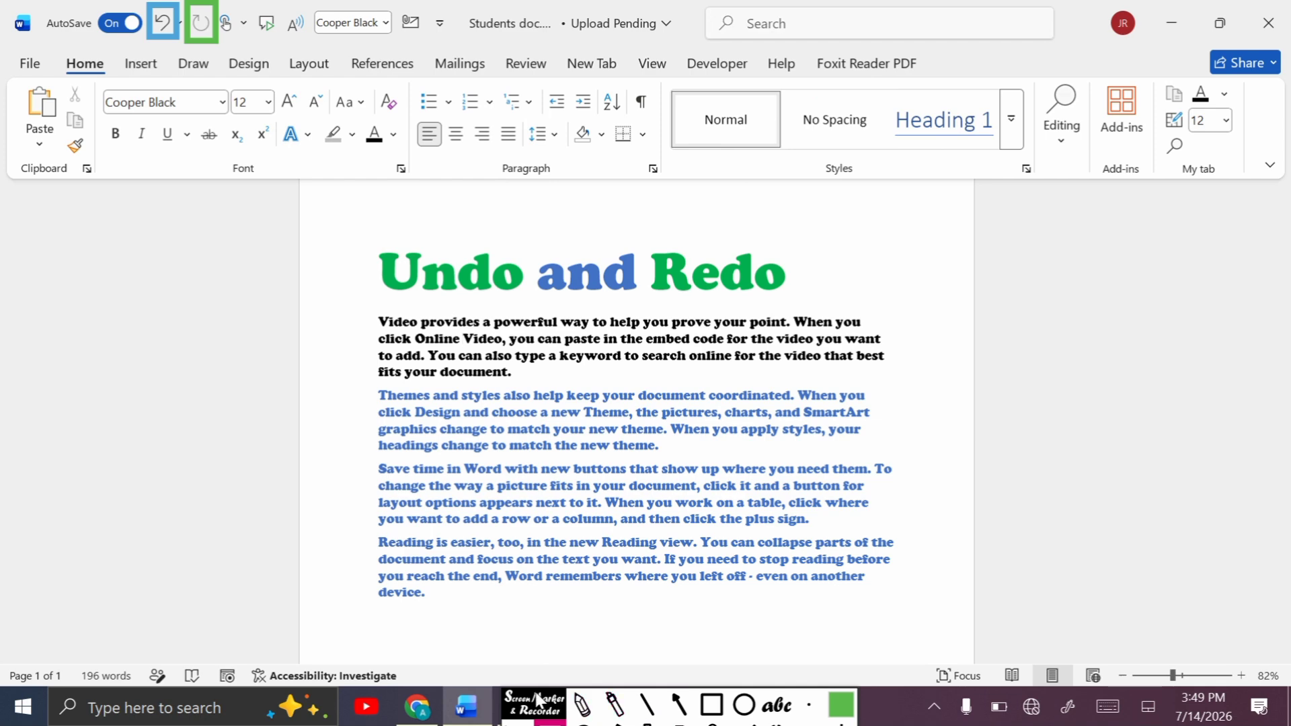
Step: Draw a green arrow pointing at the search box with Screen Marker
left_click(648, 711)
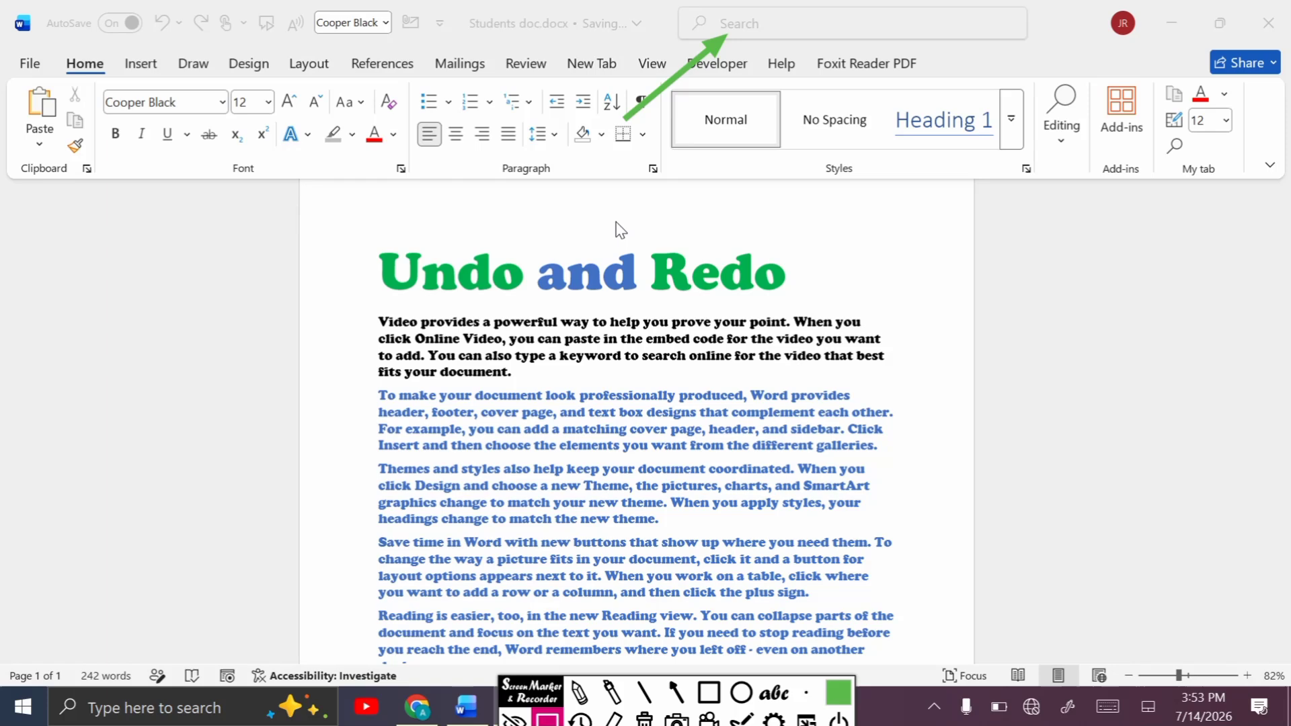
Step: Select the first paragraph, search the commands for "font", and apply the Red font color
left_click(521, 375)
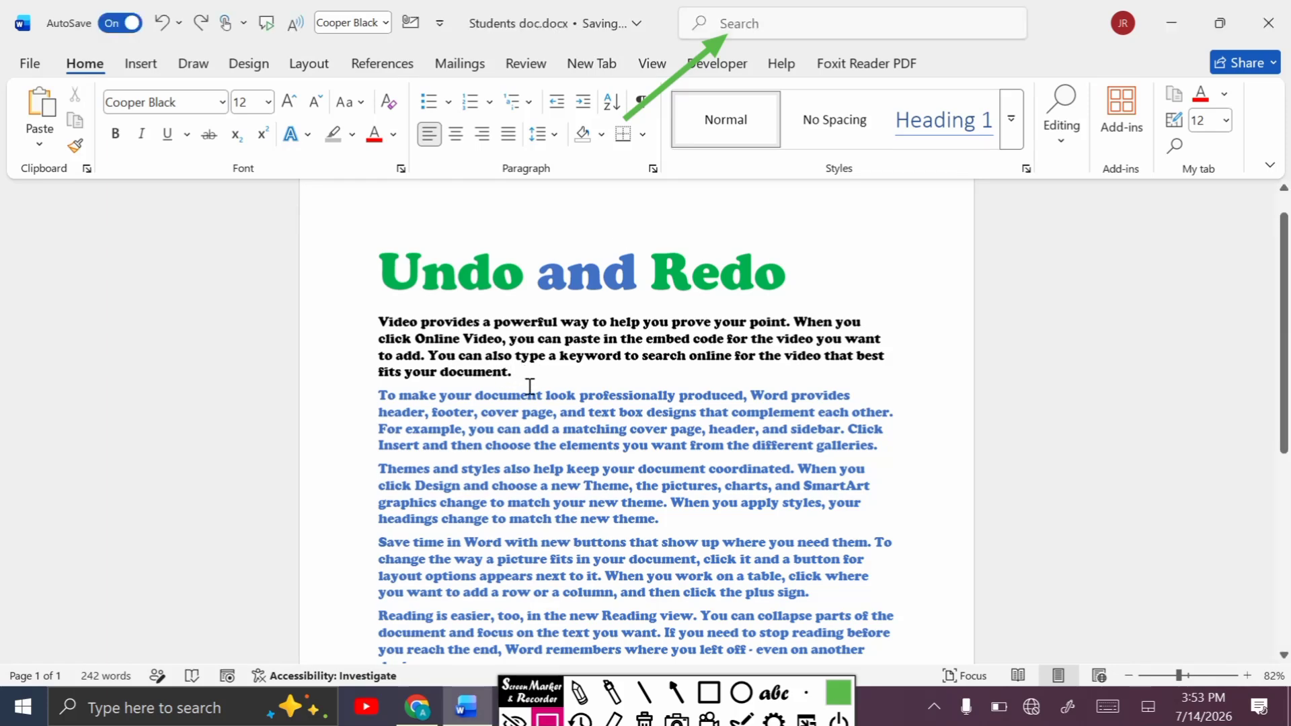
left_click_drag(528, 384, 381, 325)
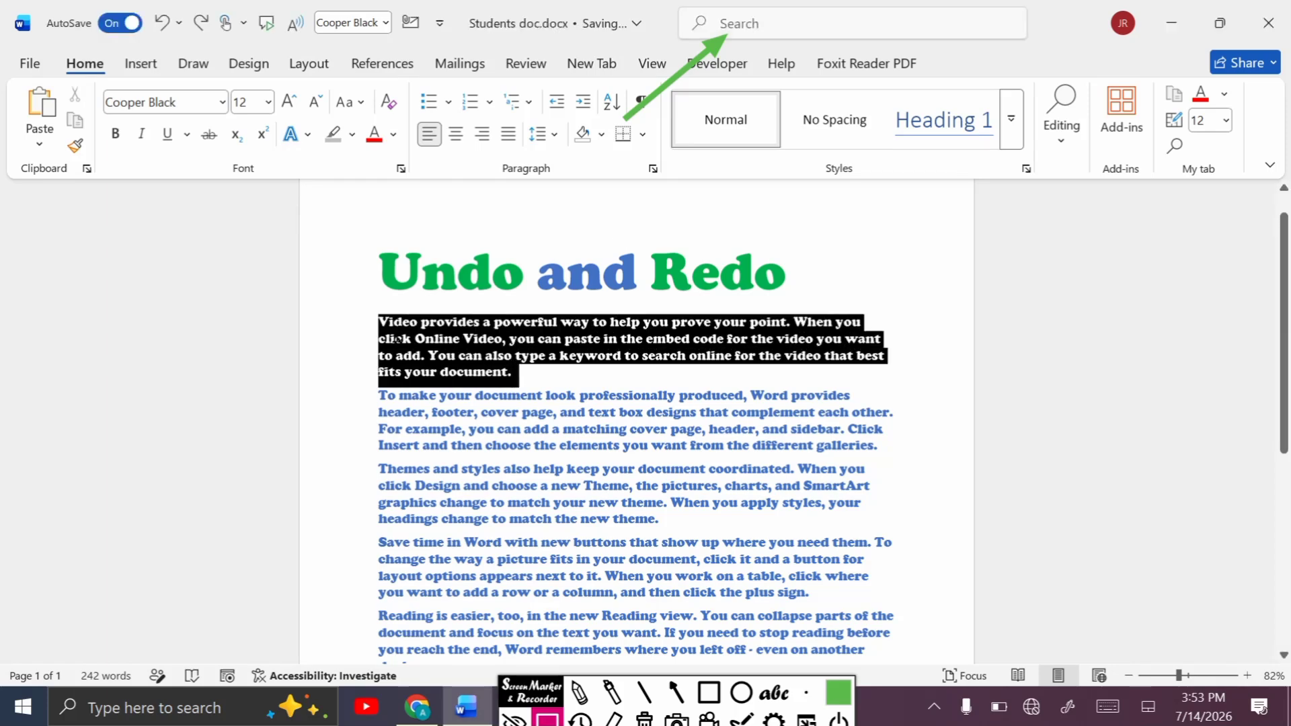
left_click(784, 27)
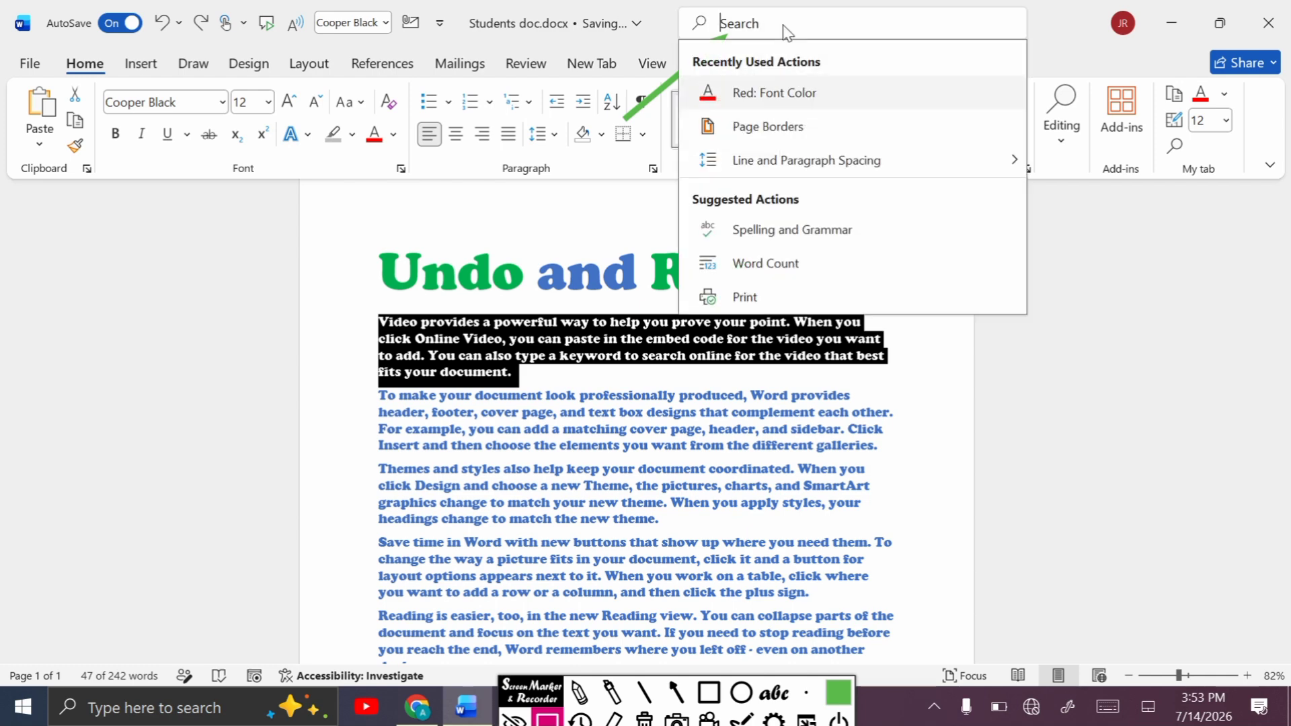
type("font")
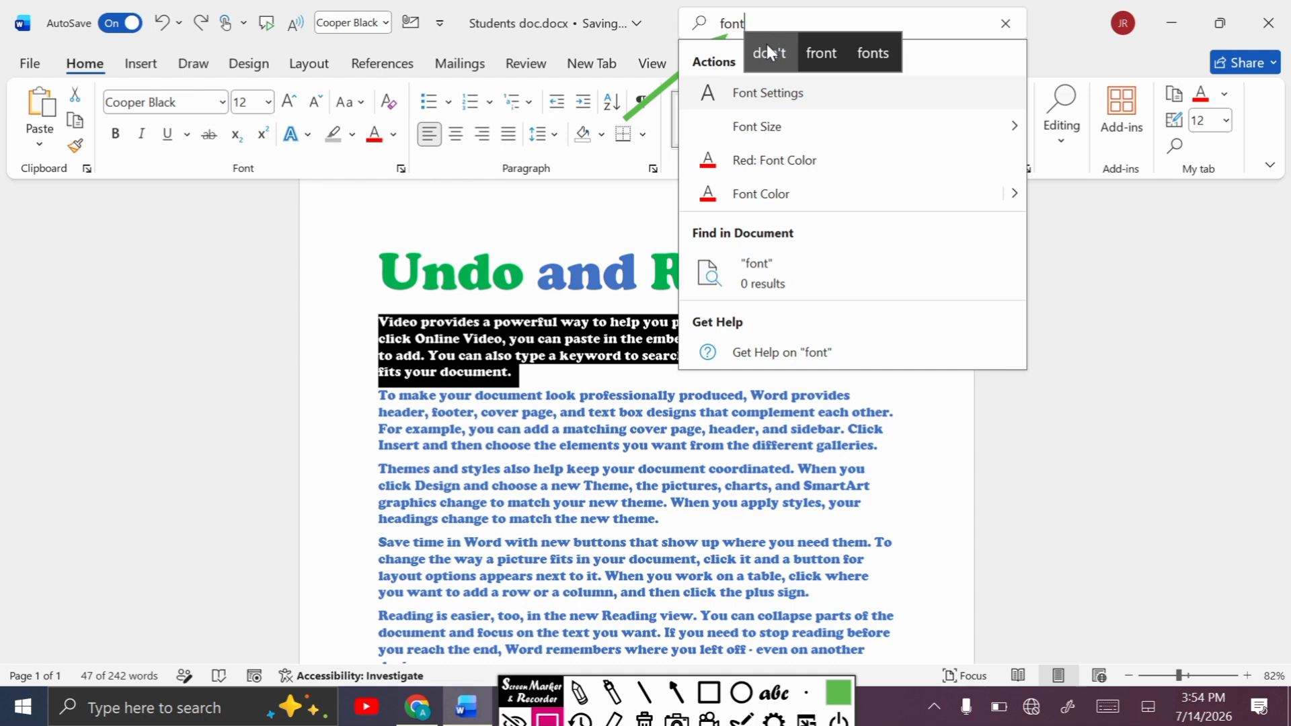
mouse_move(758, 117)
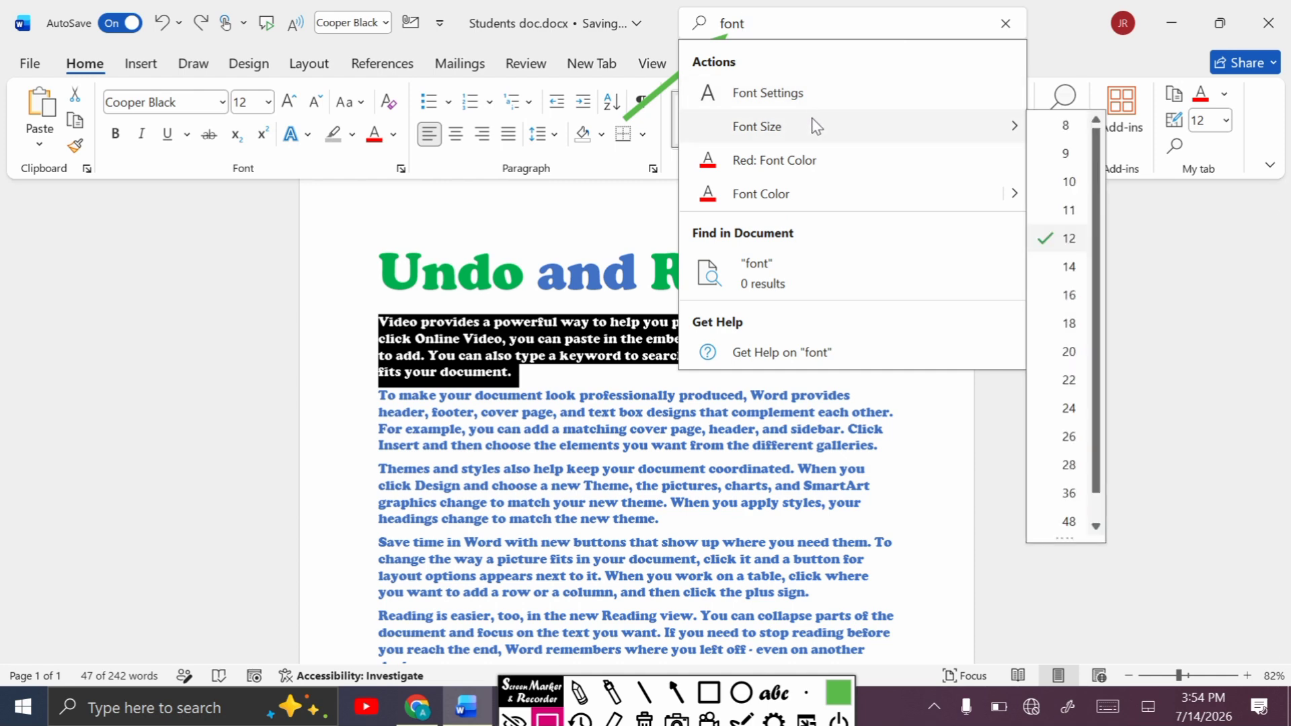
left_click(814, 156)
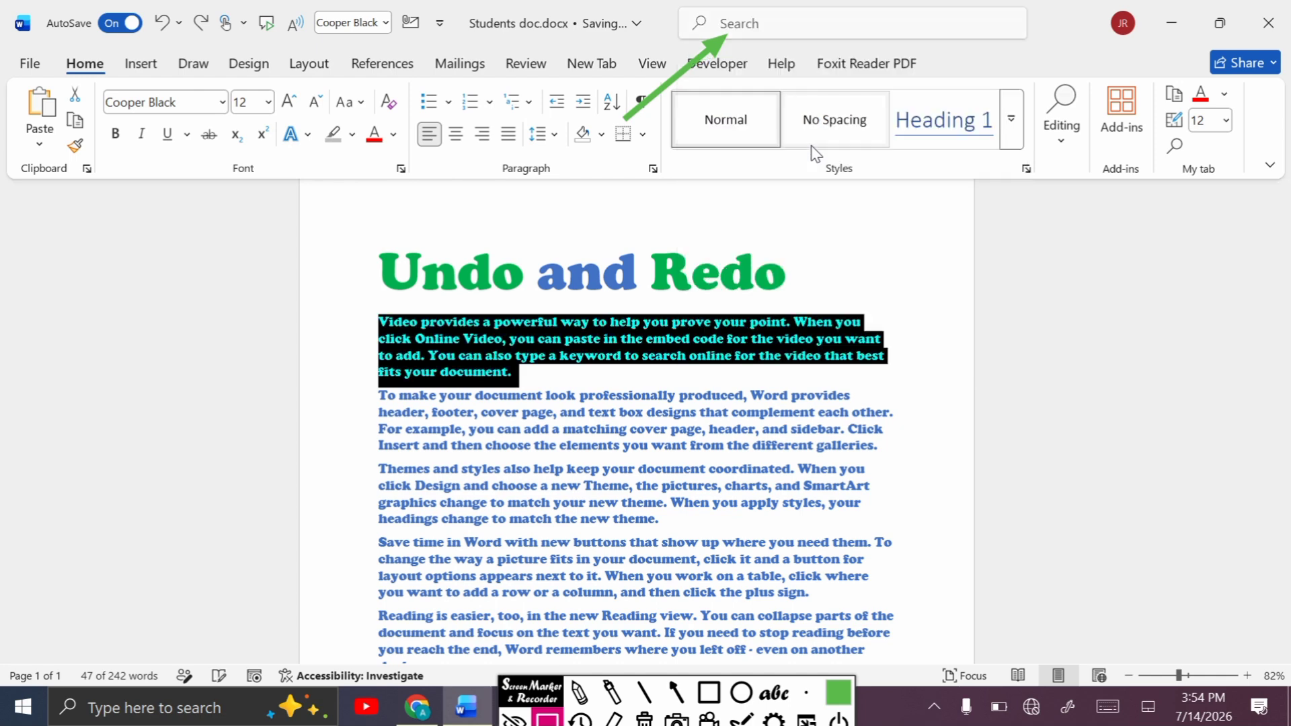
left_click(905, 222)
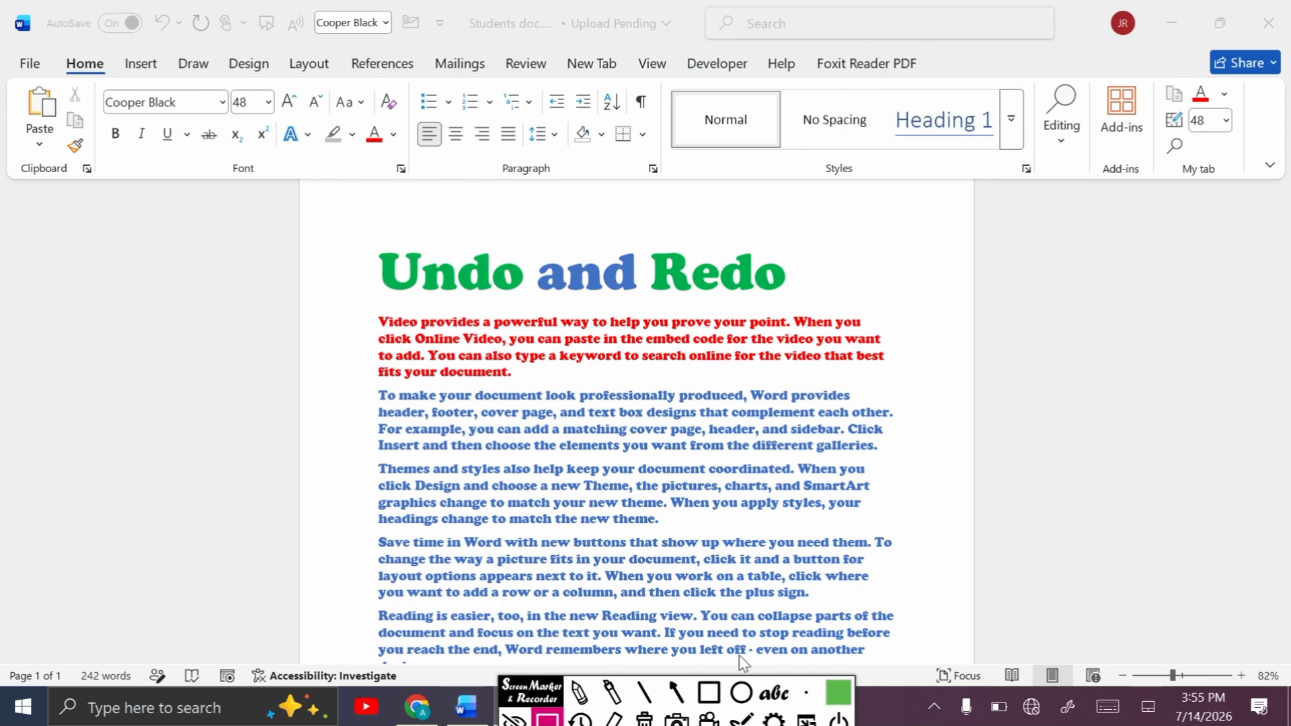
Step: Outline the Minimize control with a green Screen Marker rectangle and minimize the Word window
left_click(710, 694)
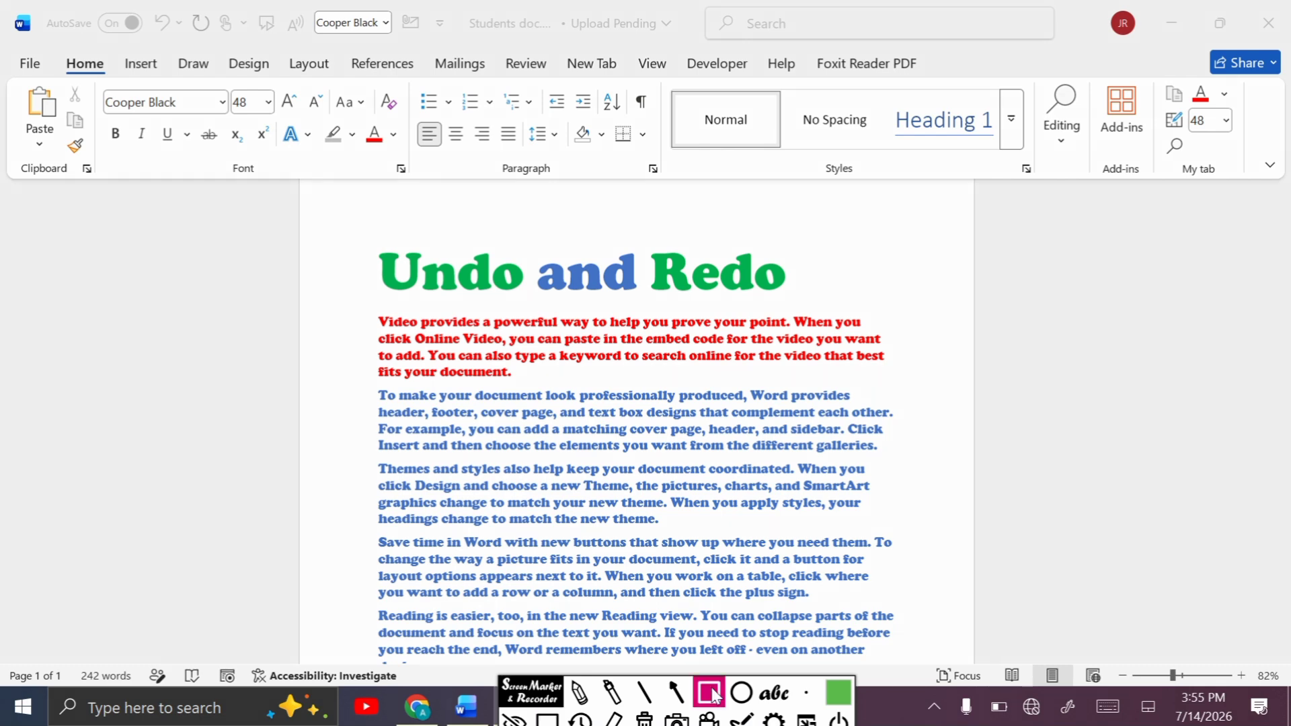
left_click_drag(1156, 8, 1191, 39)
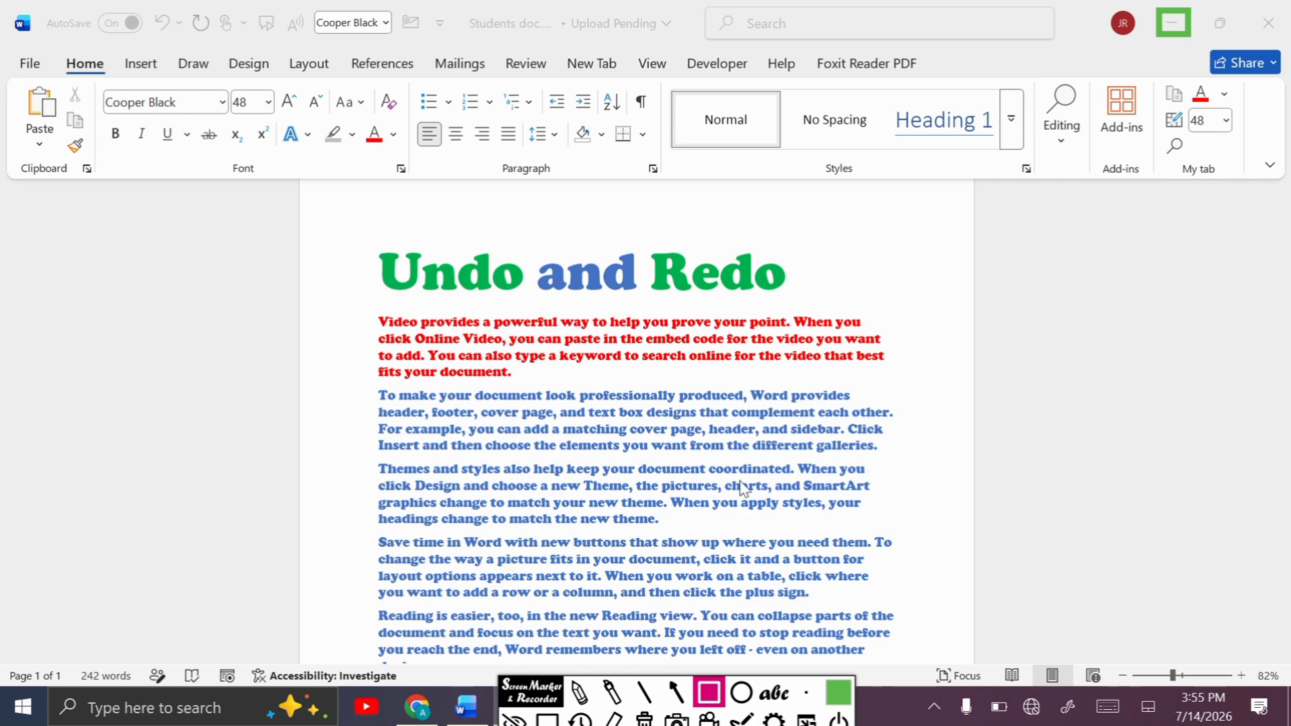
left_click(550, 717)
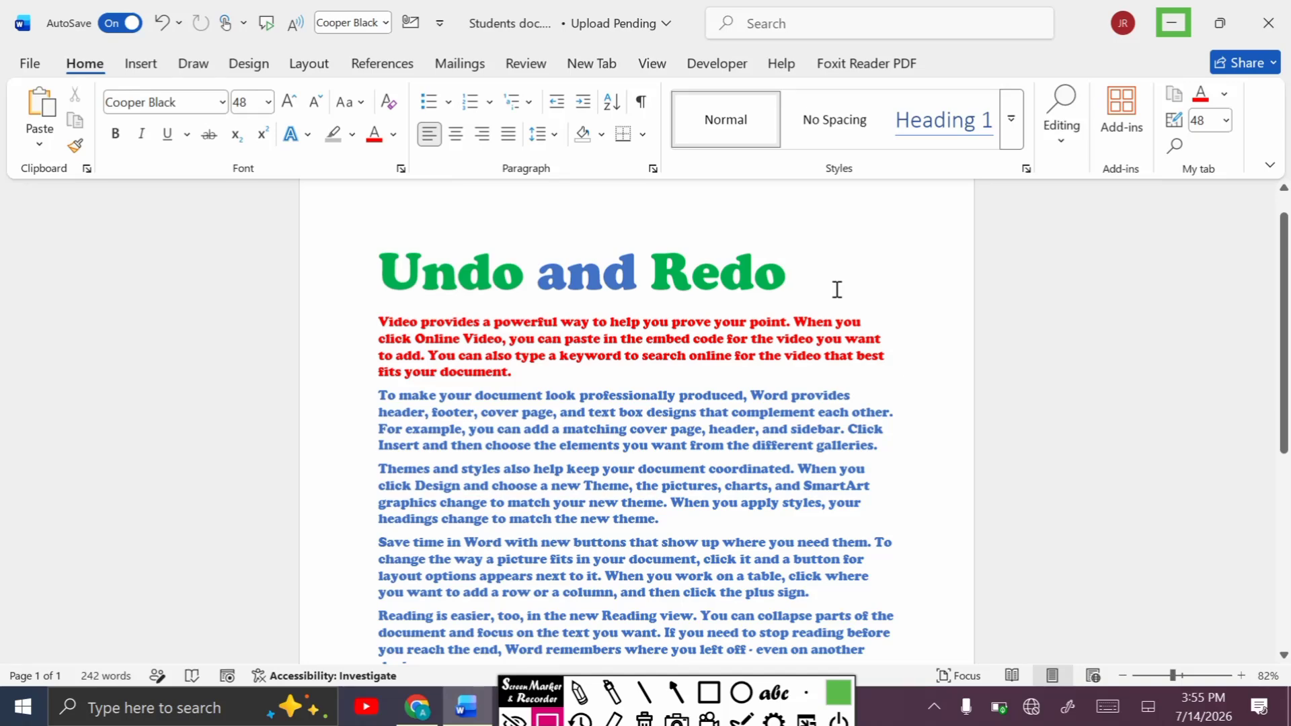
left_click(1176, 26)
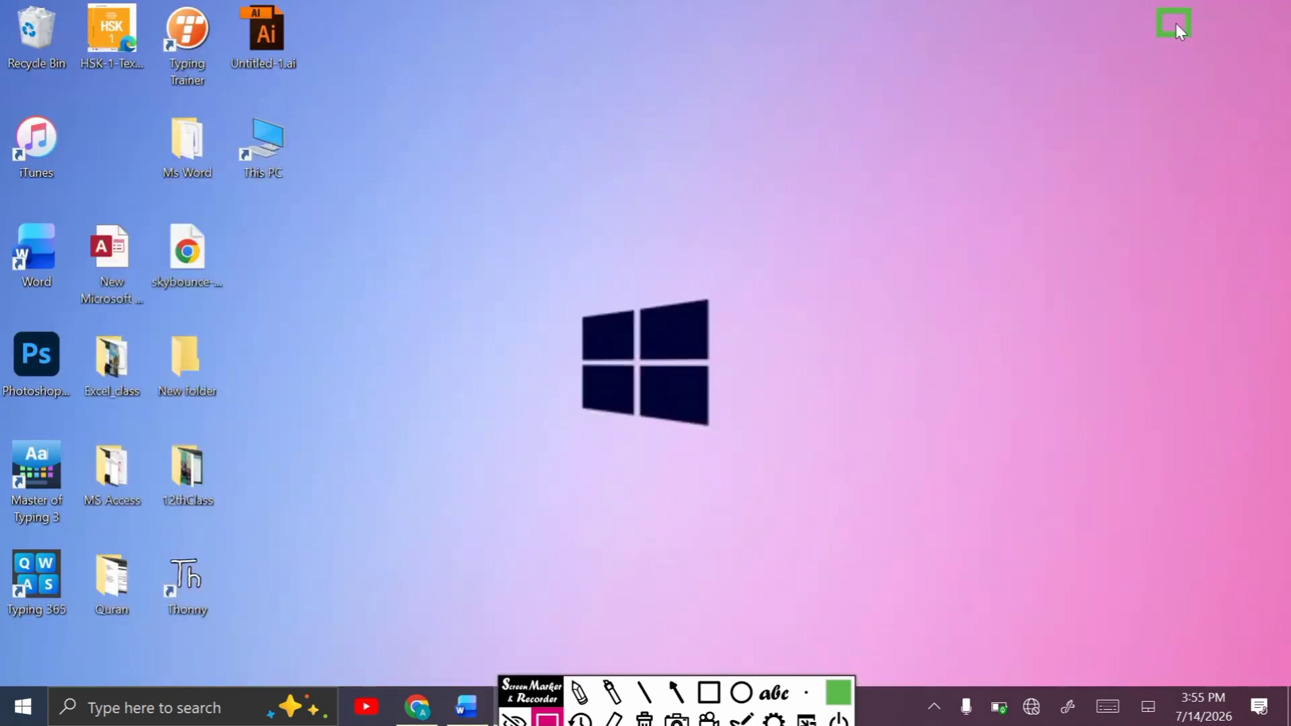
Step: Outline Word's taskbar icon with a green rectangle using Screen Marker
left_click(719, 699)
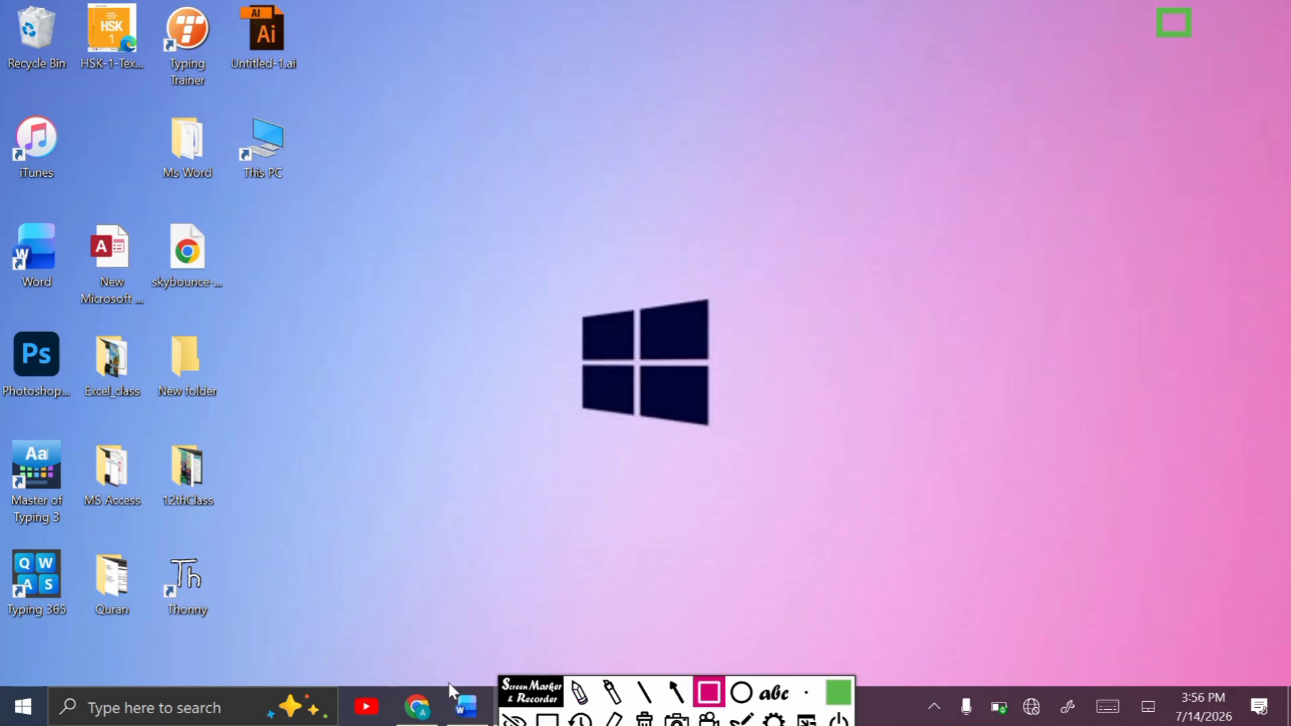
left_click_drag(448, 683, 491, 725)
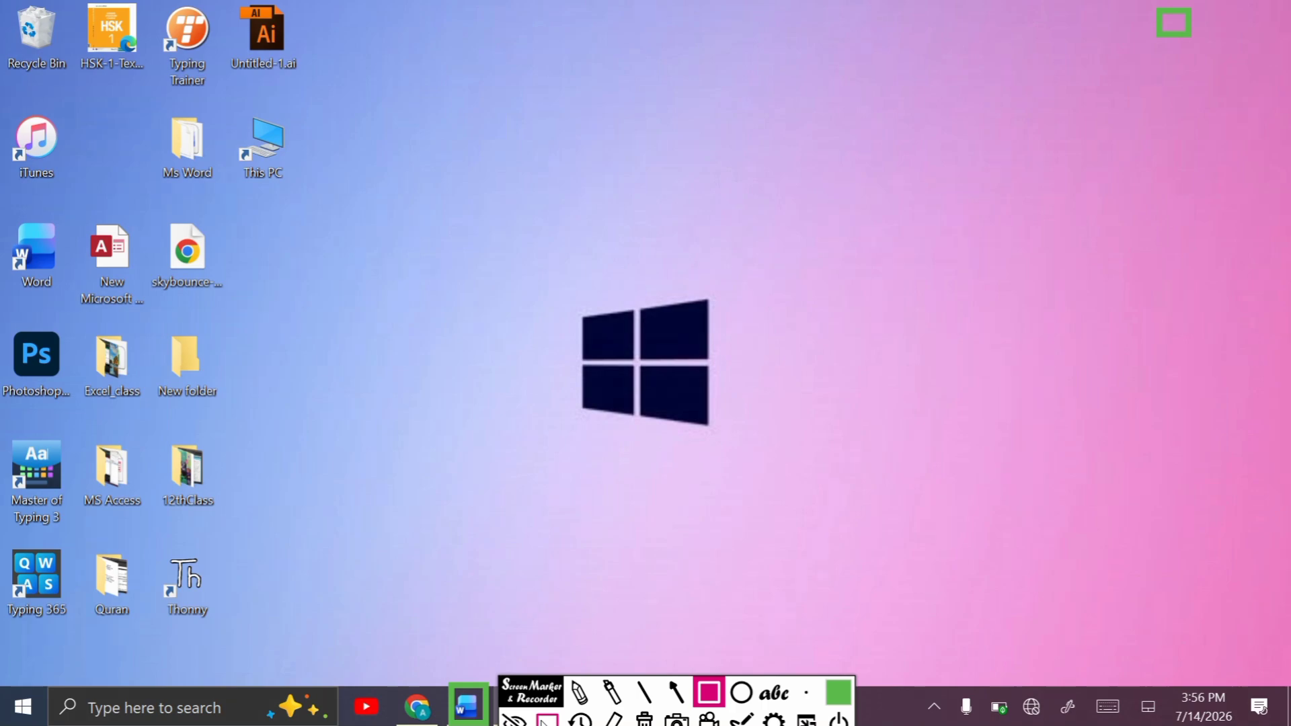
Step: Hide the Screen Marker outlines, reopen the minimized Word window, and restore it down to a smaller window
left_click(545, 721)
left_click(474, 702)
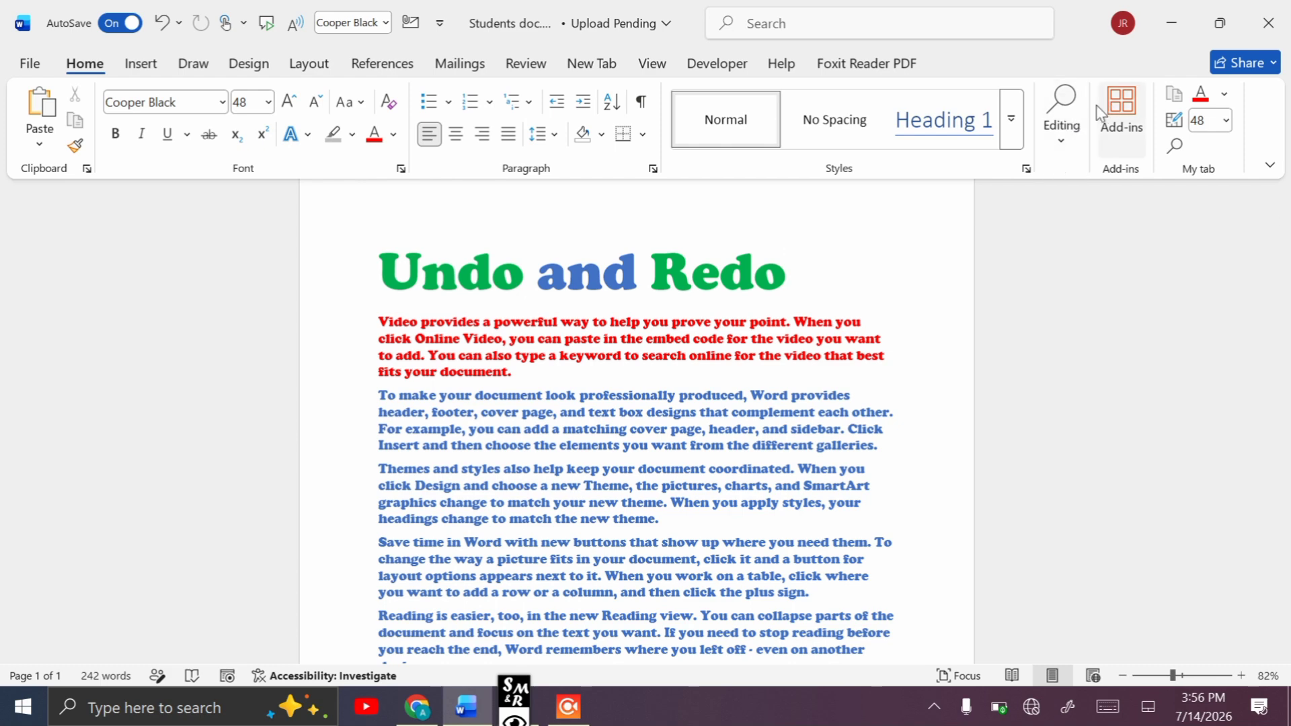
left_click(1220, 22)
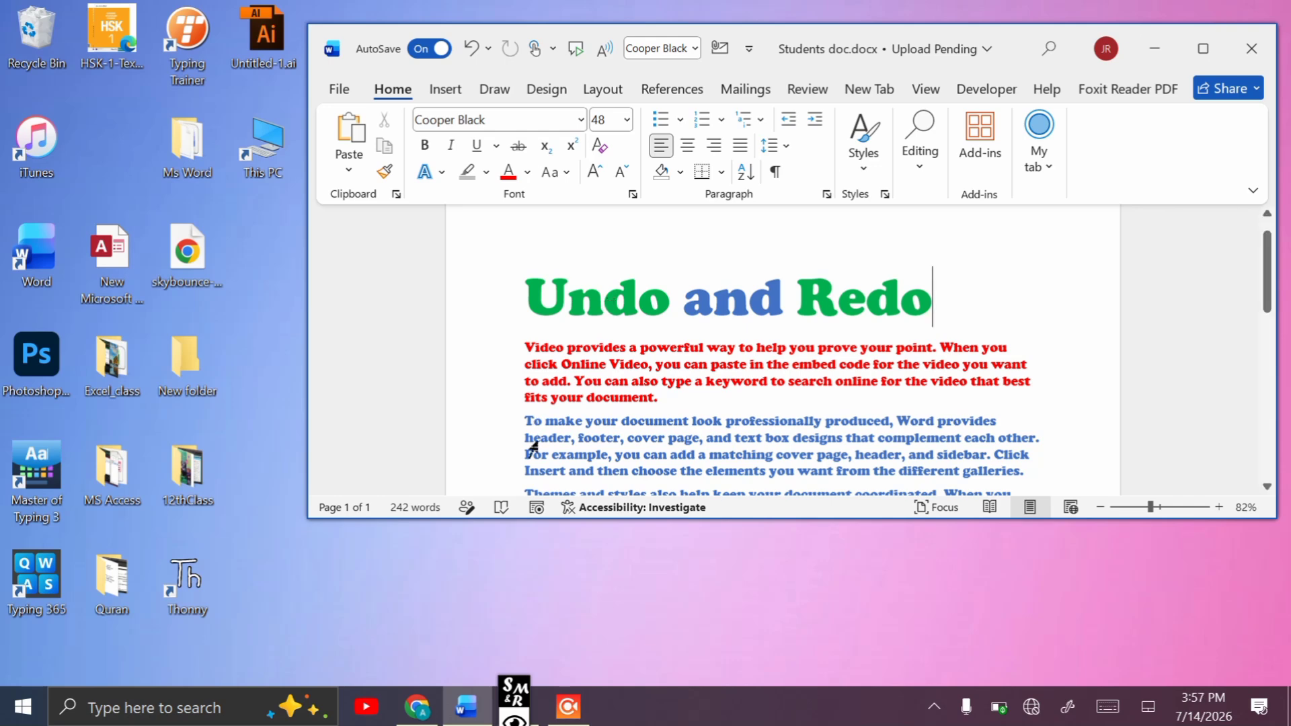
Step: Open a new blank document beside Students doc.docx and maximize the Students doc.docx window
left_click(339, 89)
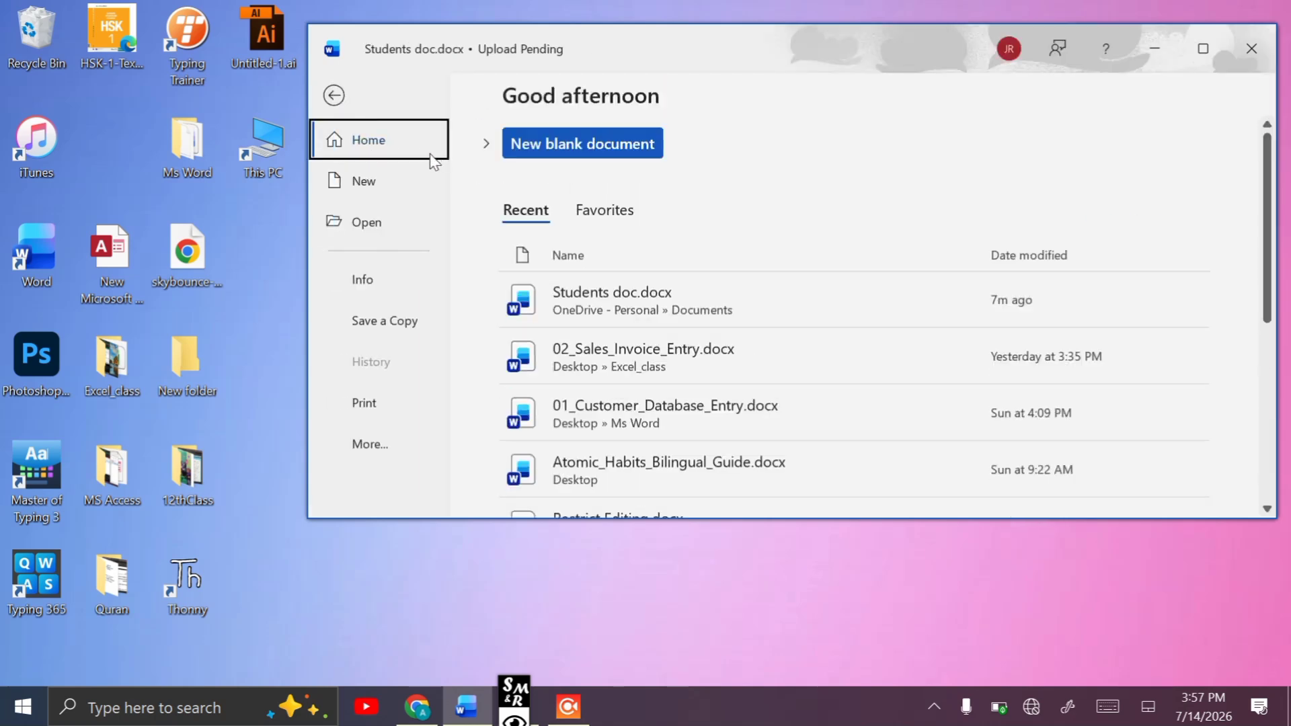
left_click(542, 145)
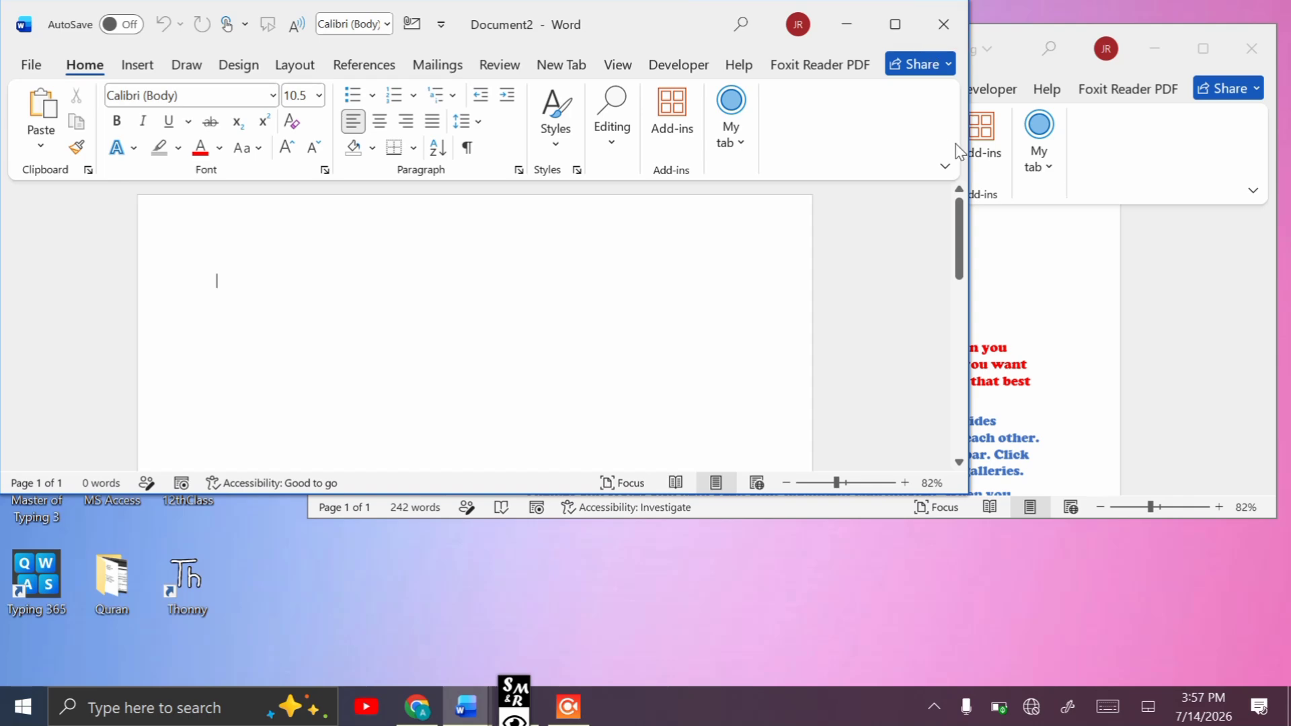
left_click(1229, 30)
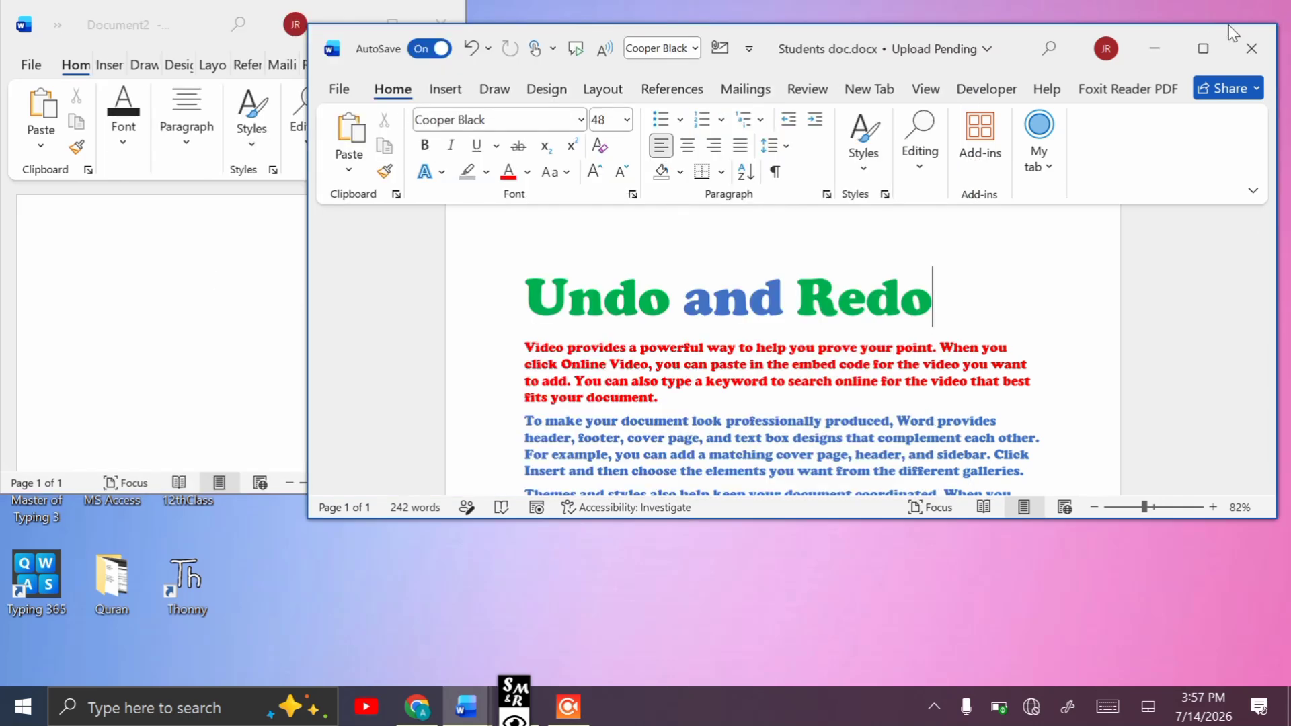
left_click(1204, 47)
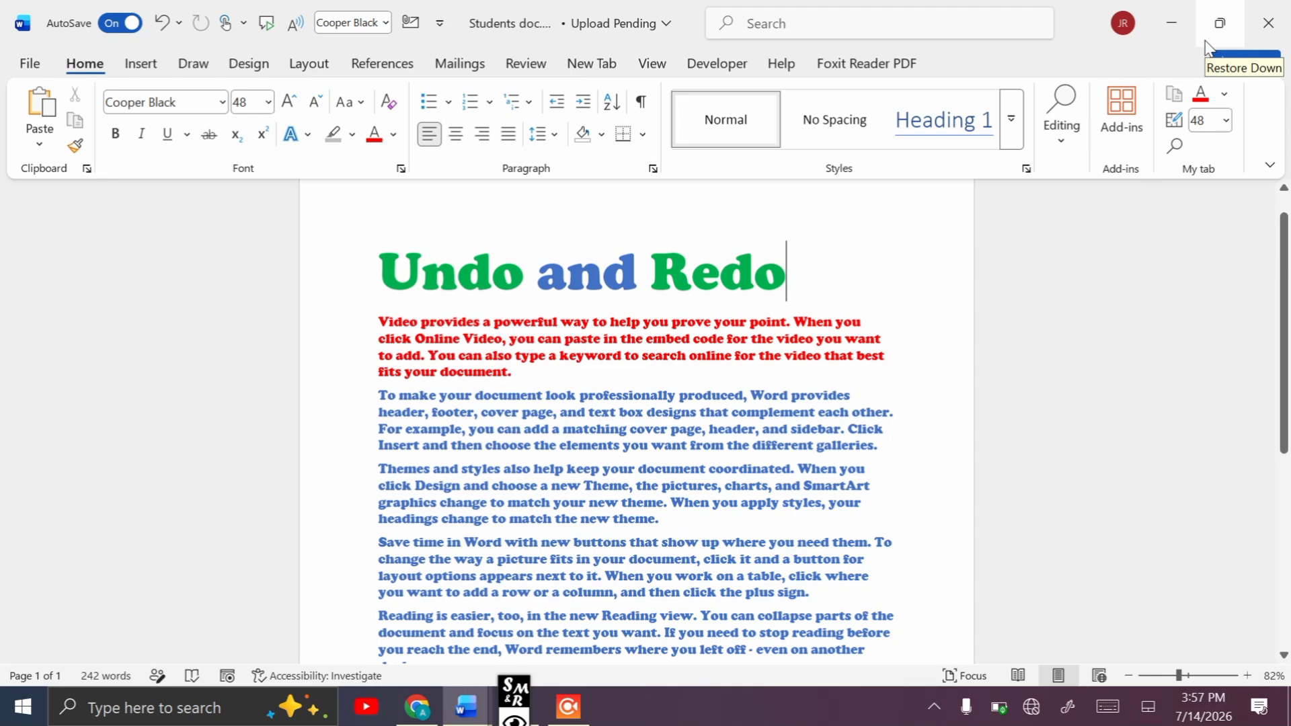
Step: Close Students doc.docx despite the pending upload, and close the blank Document2 window
left_click(1248, 21)
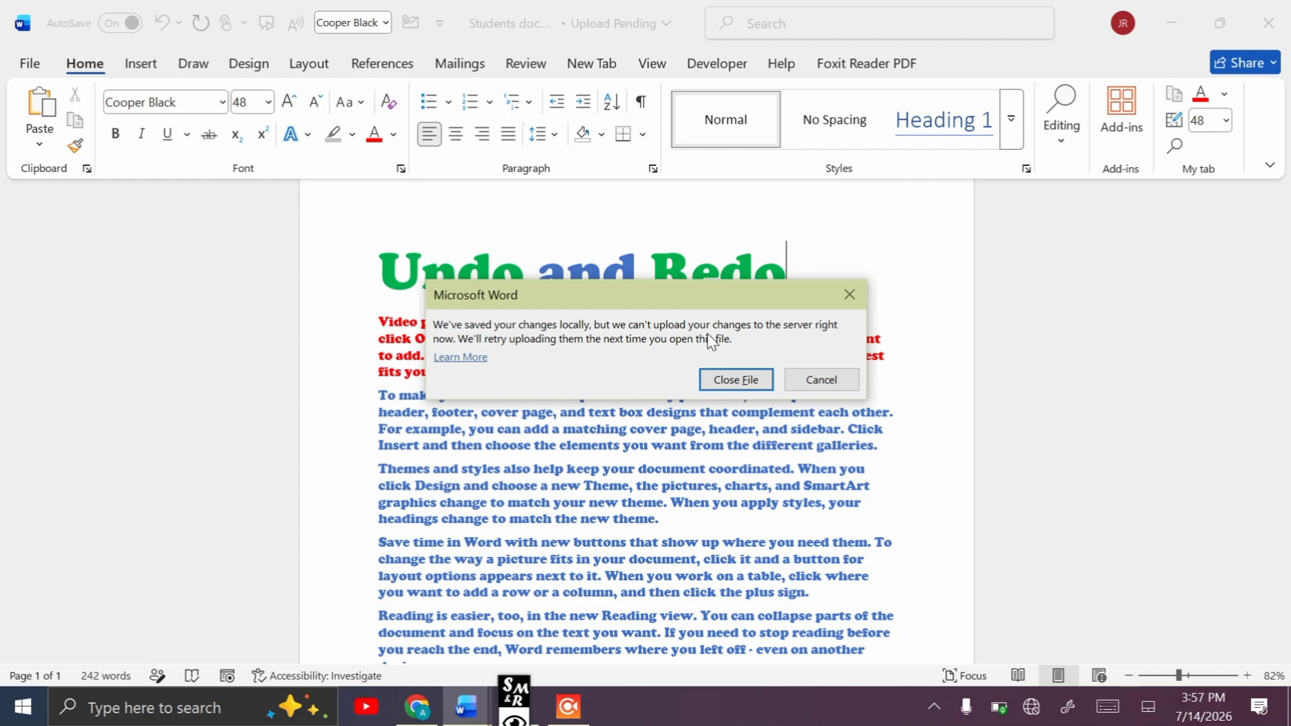
left_click(716, 374)
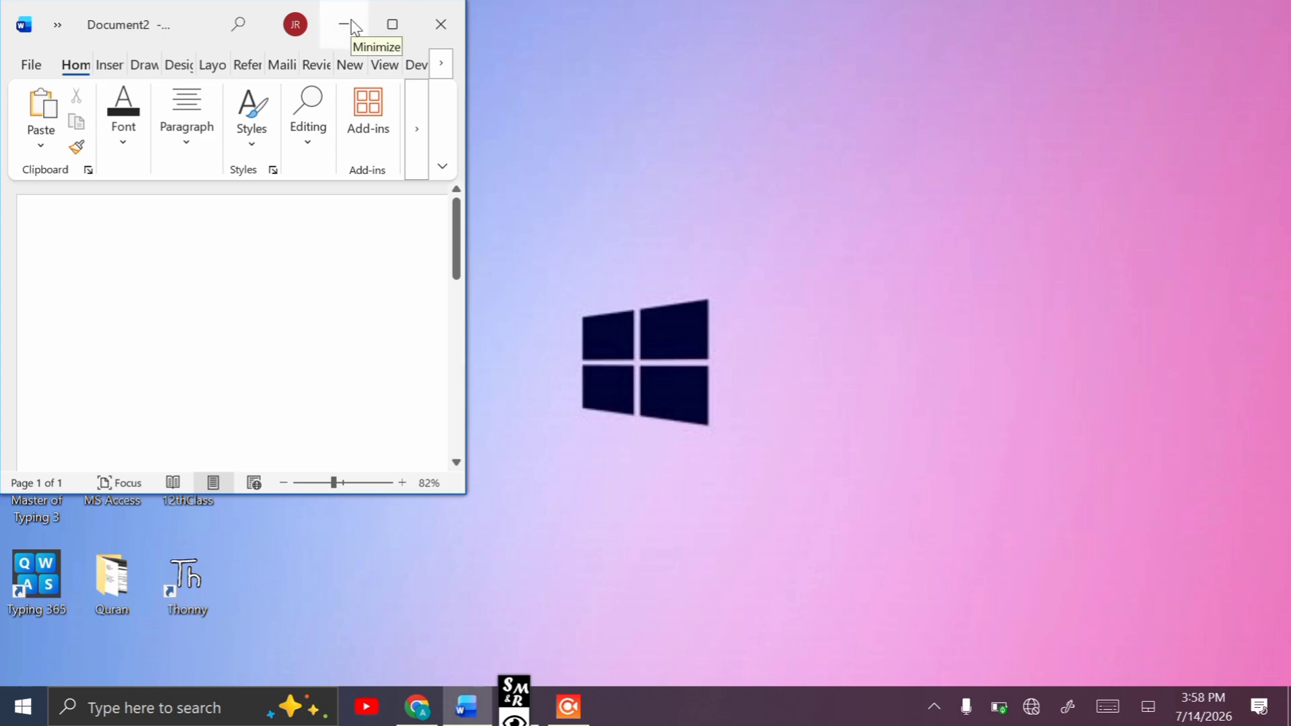
left_click(429, 19)
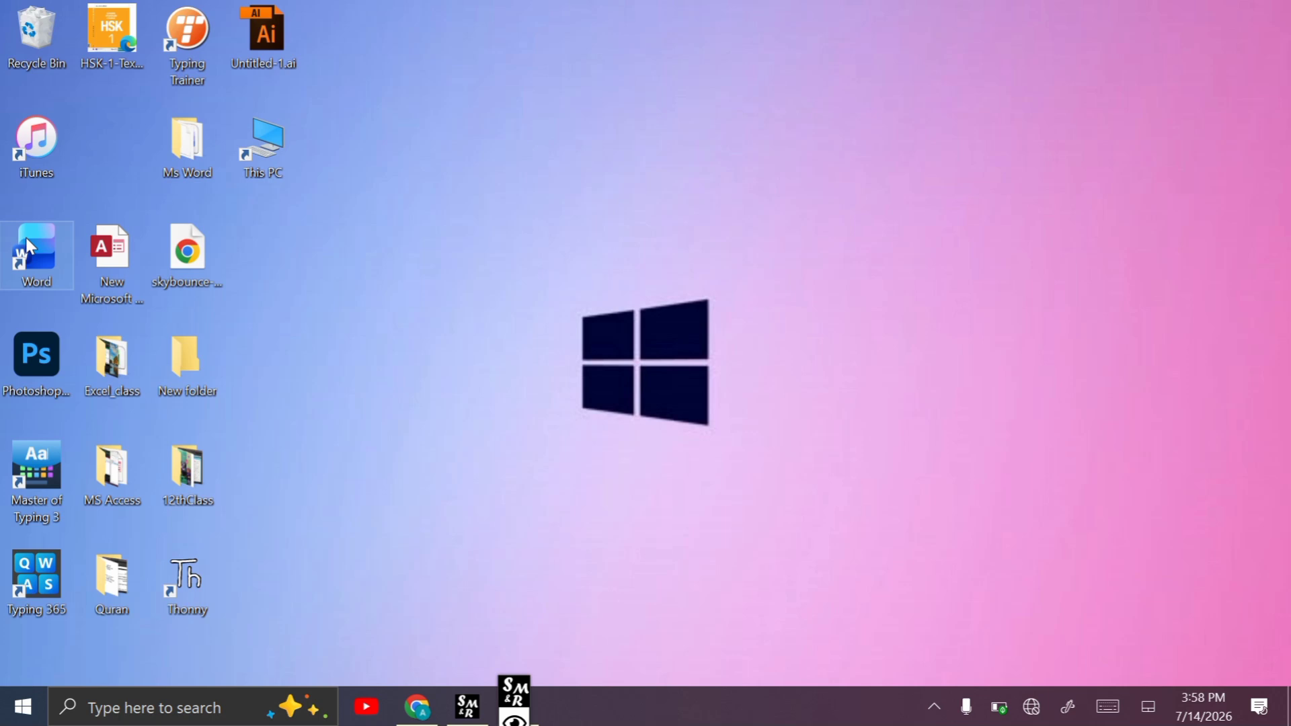
Step: Start Word with a blank document and replace the old Screen Marker outlines with a green rectangle around the title bar
double_click(27, 254)
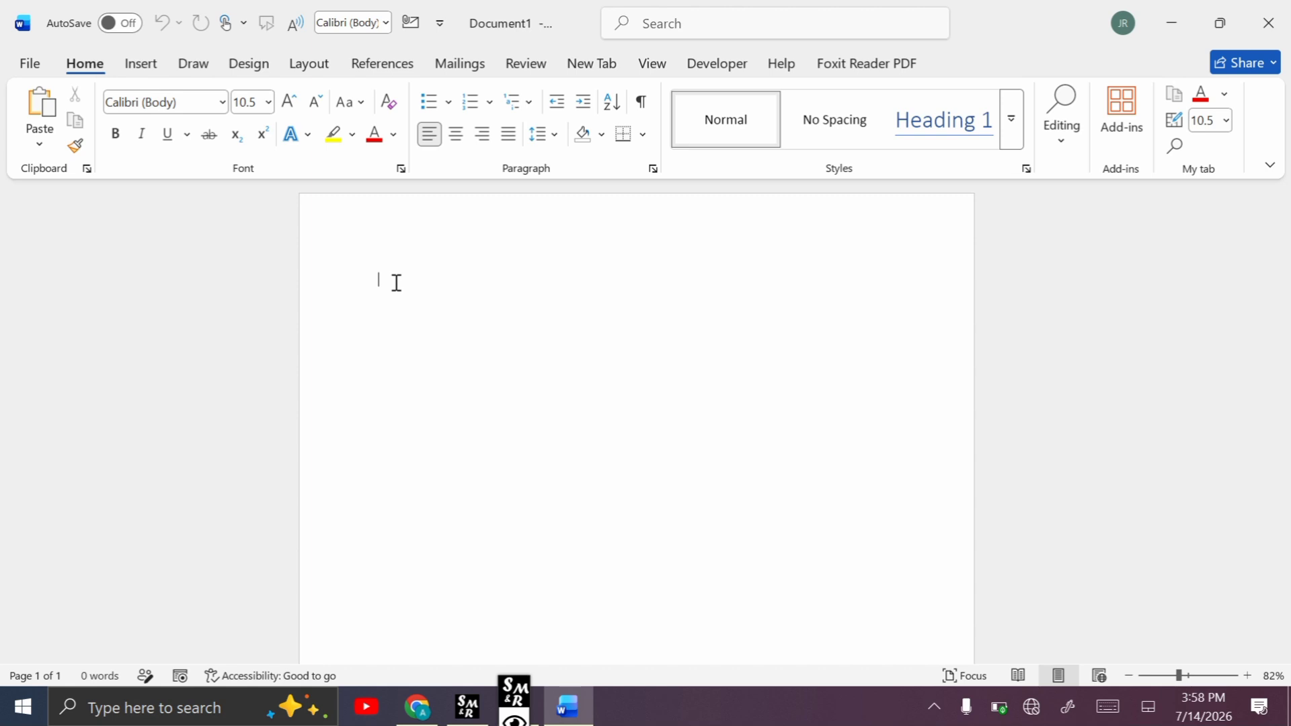
left_click(514, 718)
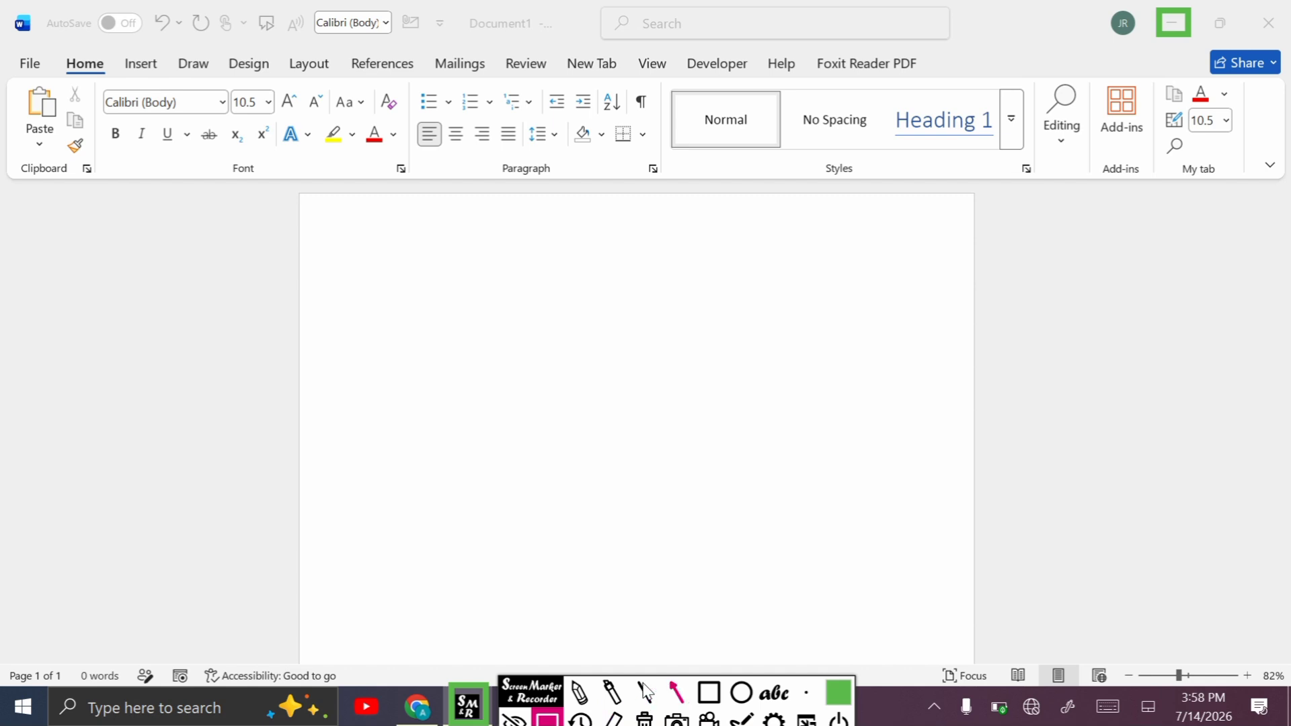
left_click(467, 706)
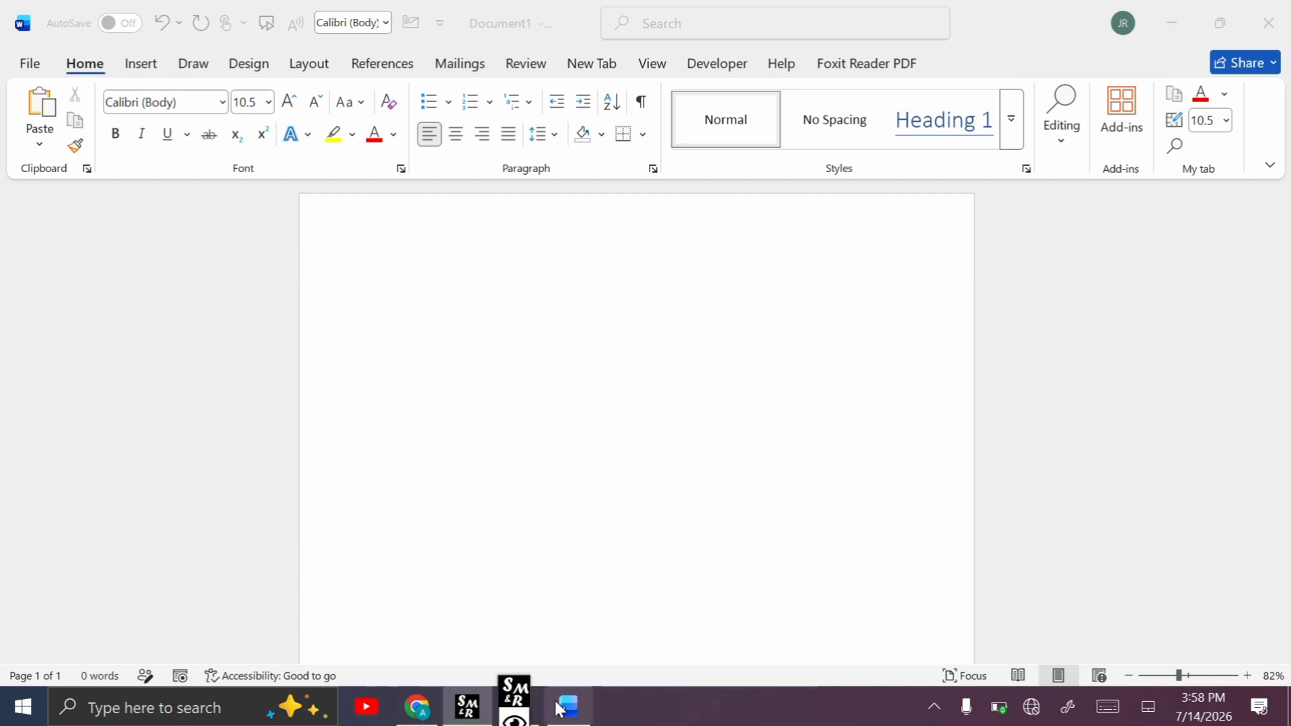
left_click(514, 706)
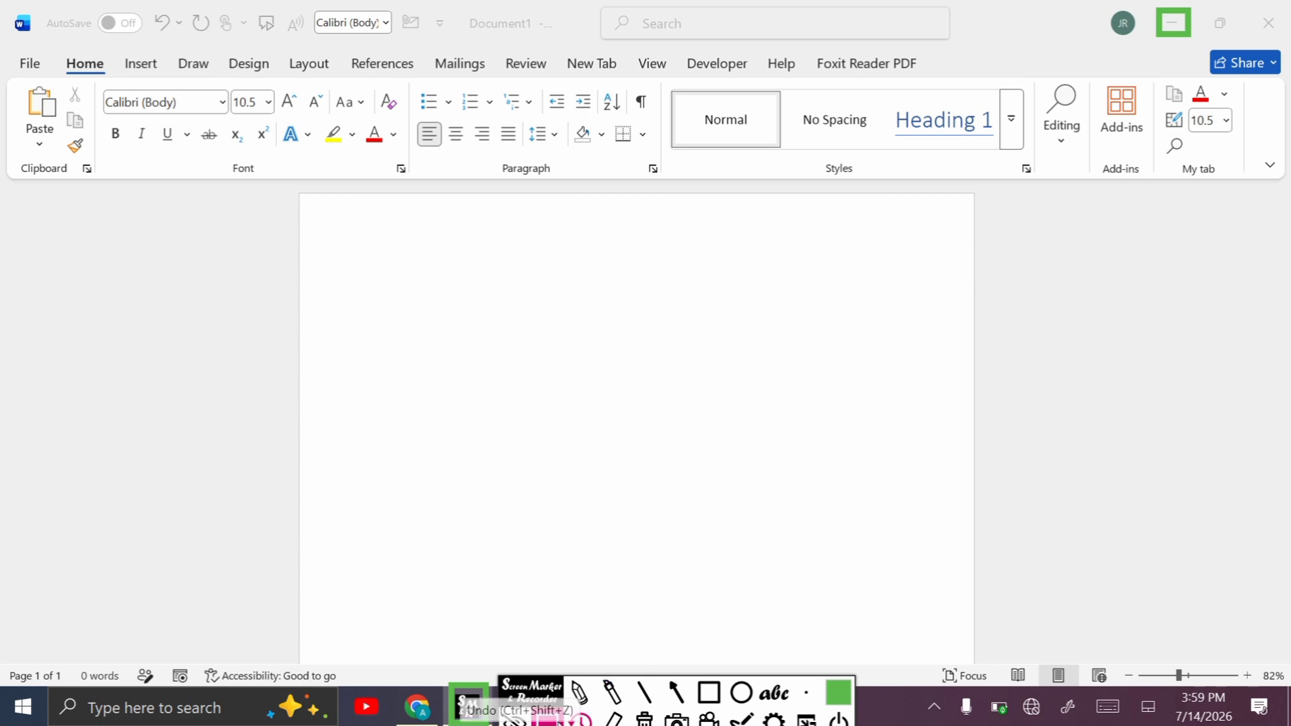
left_click(708, 696)
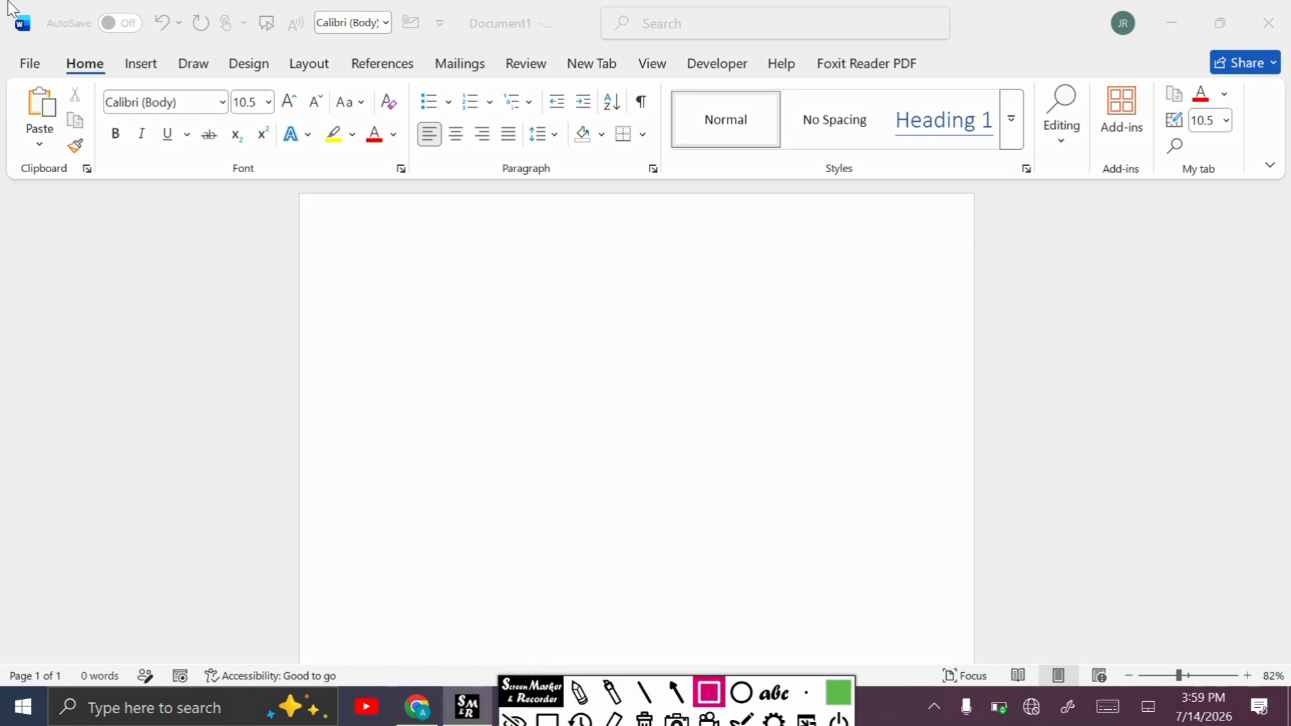
mouse_move(9, 2)
left_mouse_down()
mouse_move(838, 53)
mouse_move(1238, 27)
mouse_move(1287, 28)
mouse_move(1286, 42)
left_mouse_up()
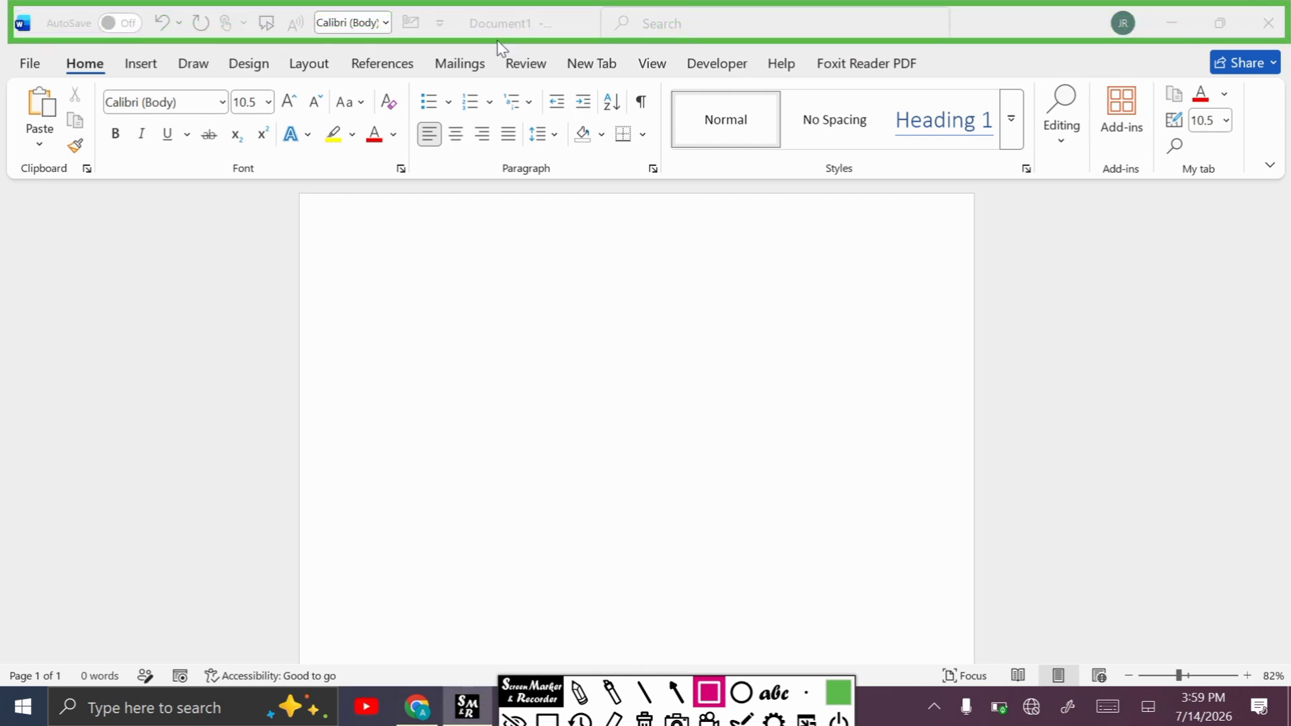
Step: Outline the row of ribbon tab names with a red Screen Marker rectangle
left_click(834, 689)
left_click(798, 692)
left_click_drag(9, 46, 1284, 76)
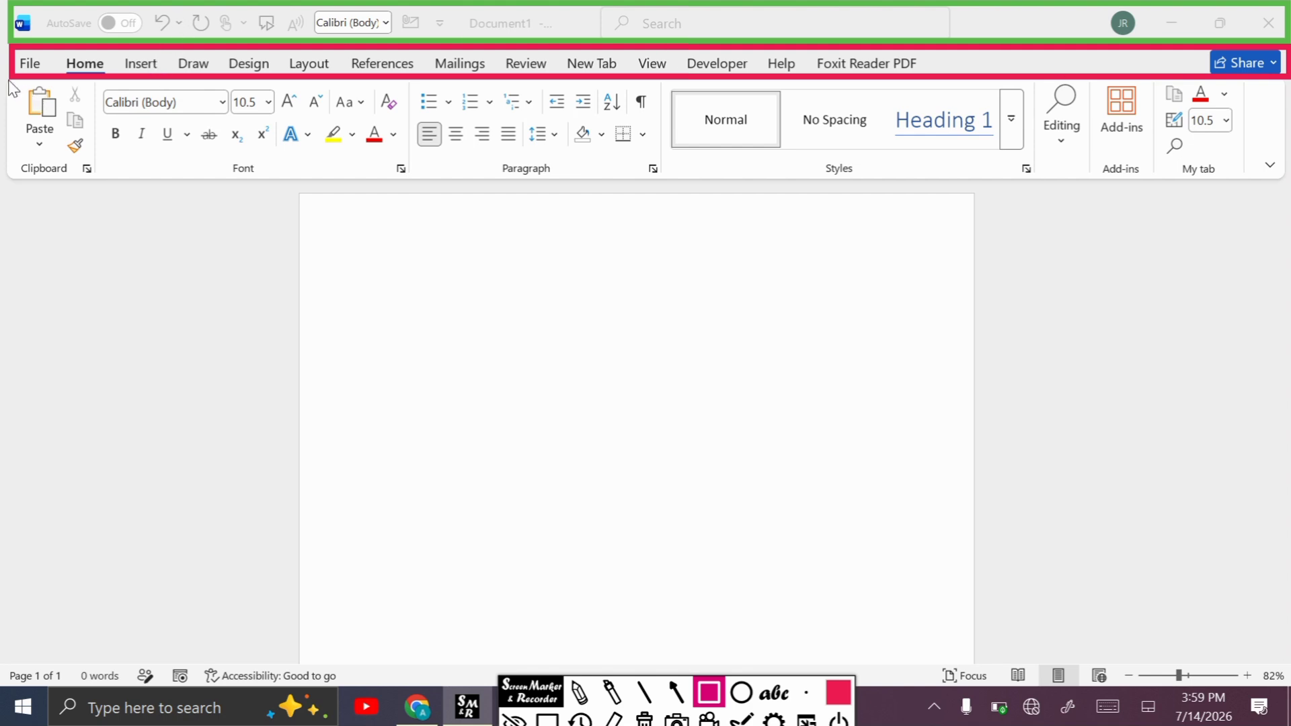
Step: Outline the whole Home ribbon below the tab names with a yellow Screen Marker rectangle
left_click(838, 693)
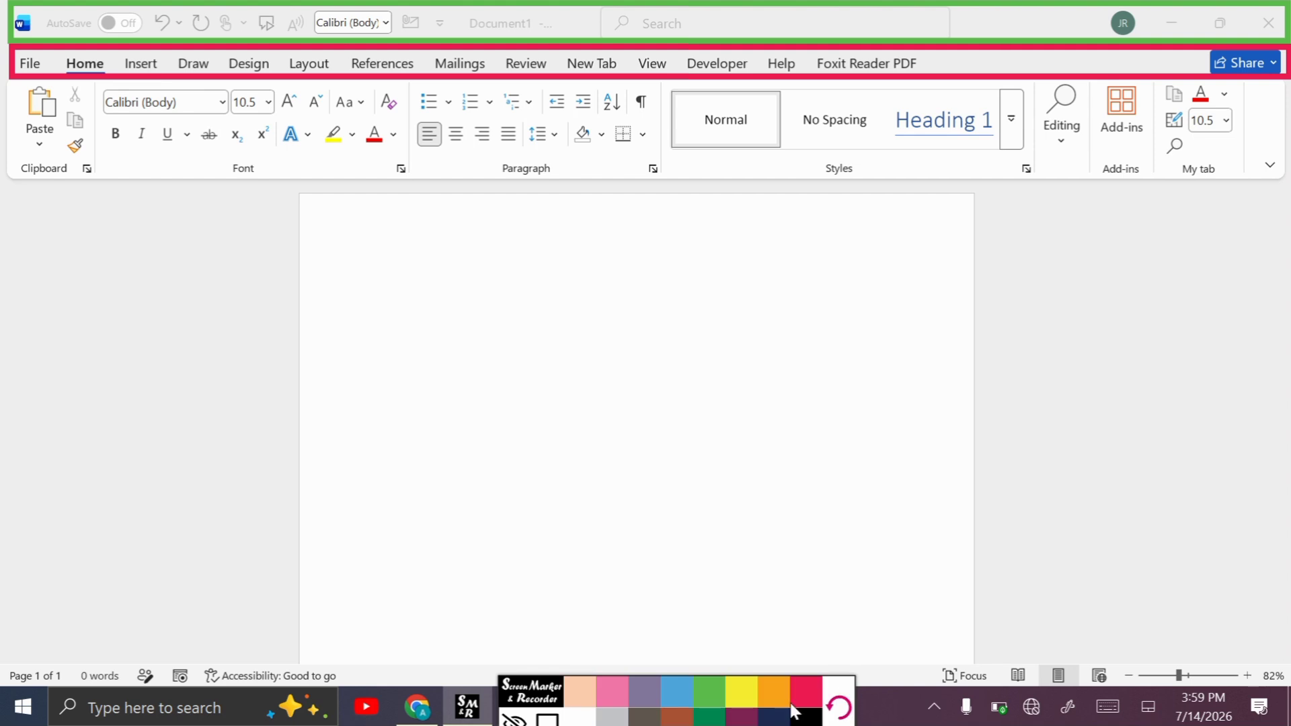
left_click(749, 700)
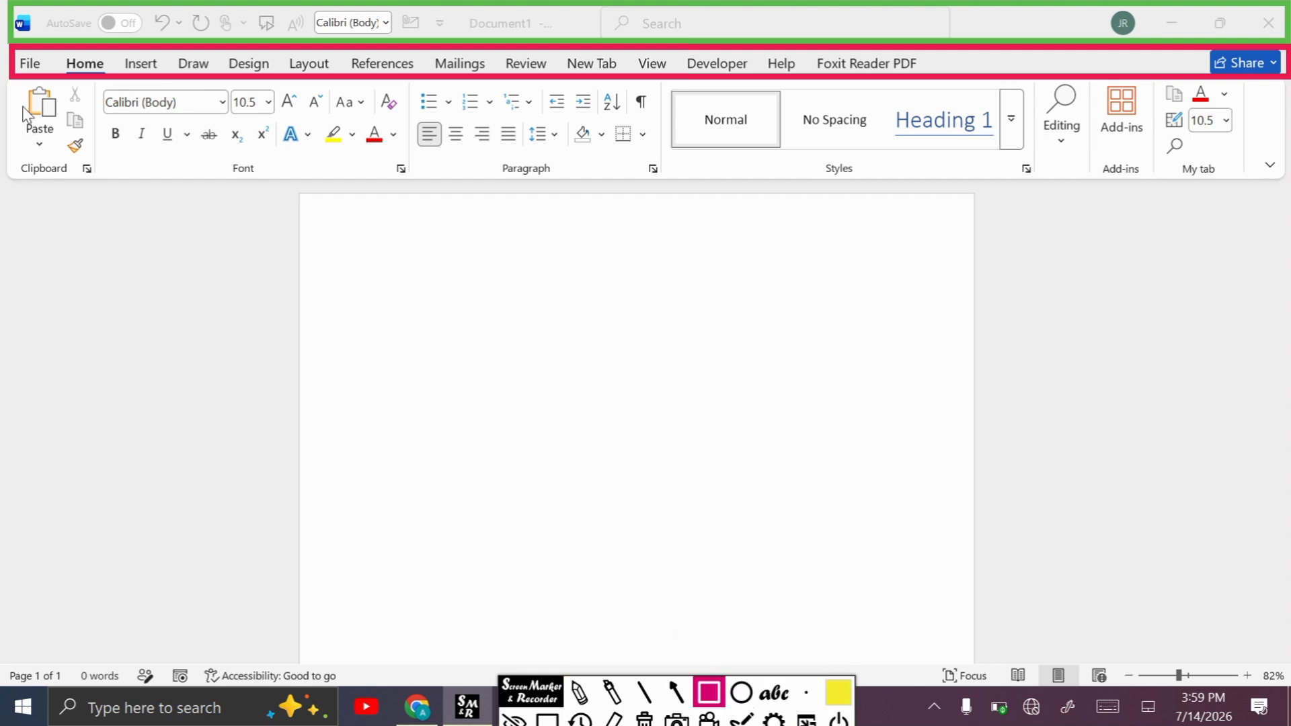
left_click_drag(12, 80, 460, 148)
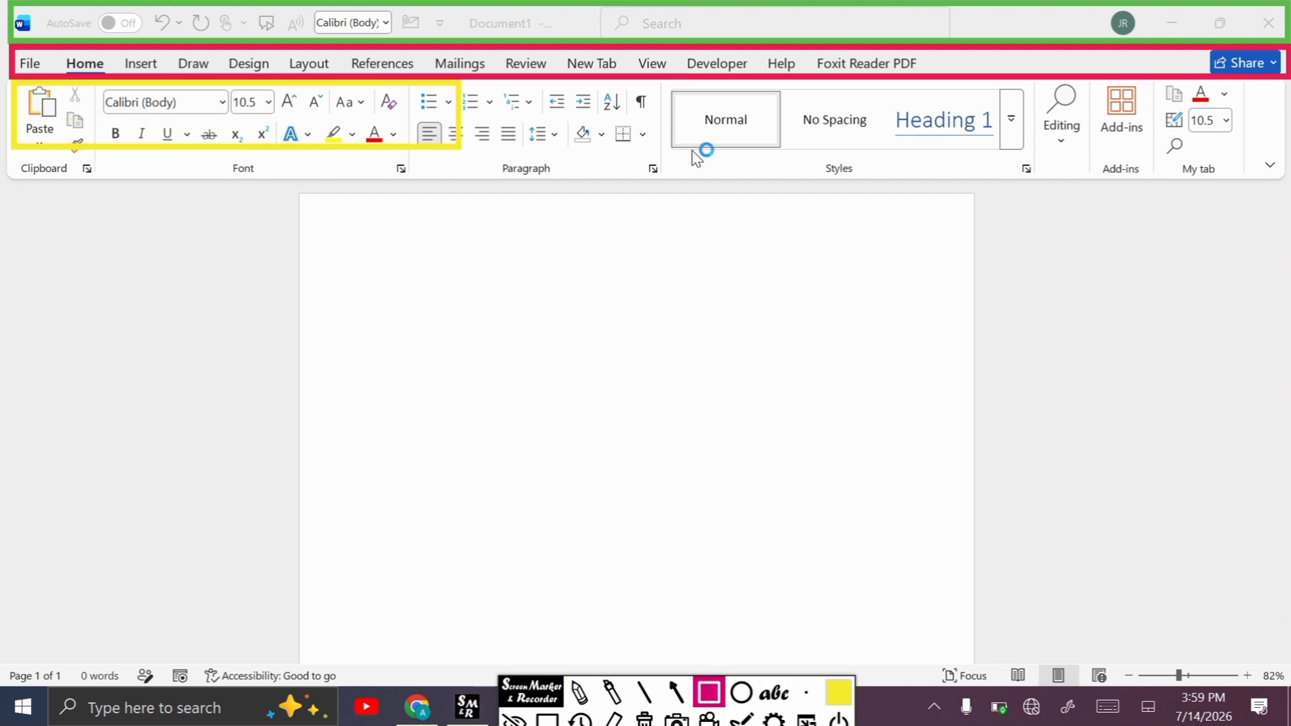
mouse_move(696, 154)
left_mouse_down()
mouse_move(918, 138)
mouse_move(1281, 170)
mouse_move(1288, 188)
left_mouse_up()
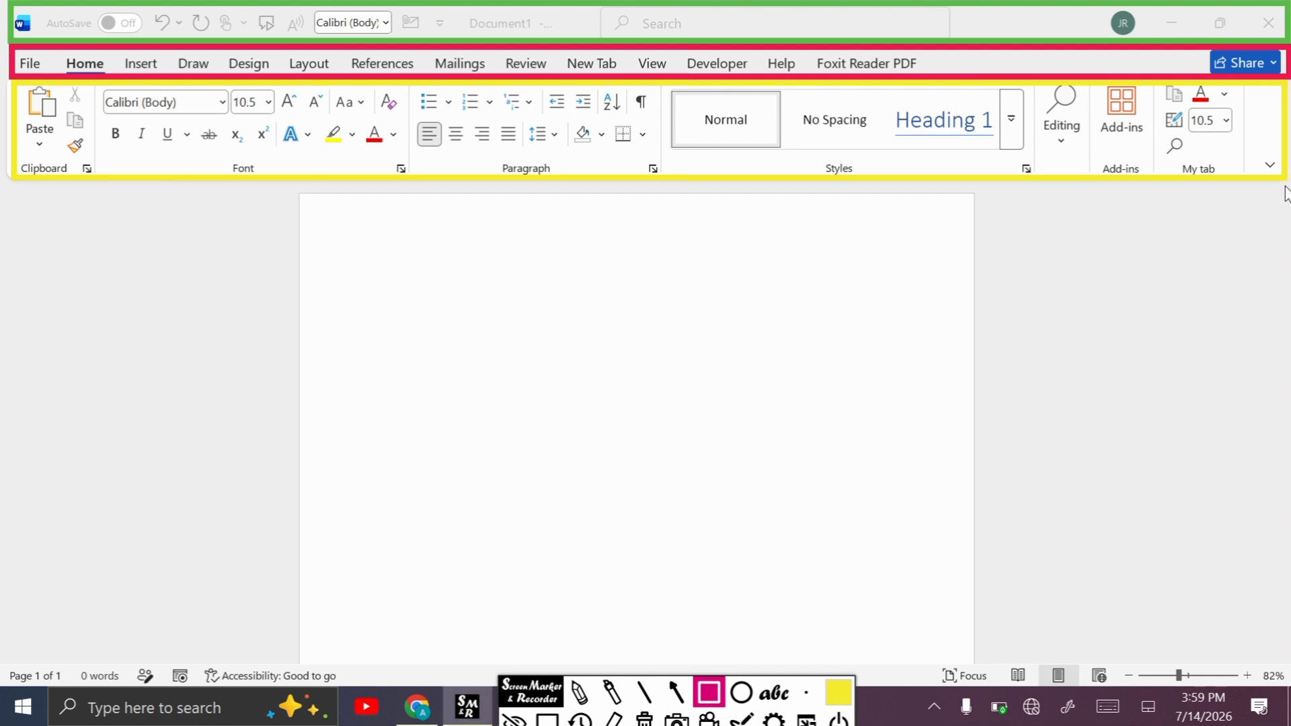
Step: Draw purple rectangles around the Clipboard group, the Font, Paragraph and Styles group names, and the Copy and Center commands
left_click(839, 694)
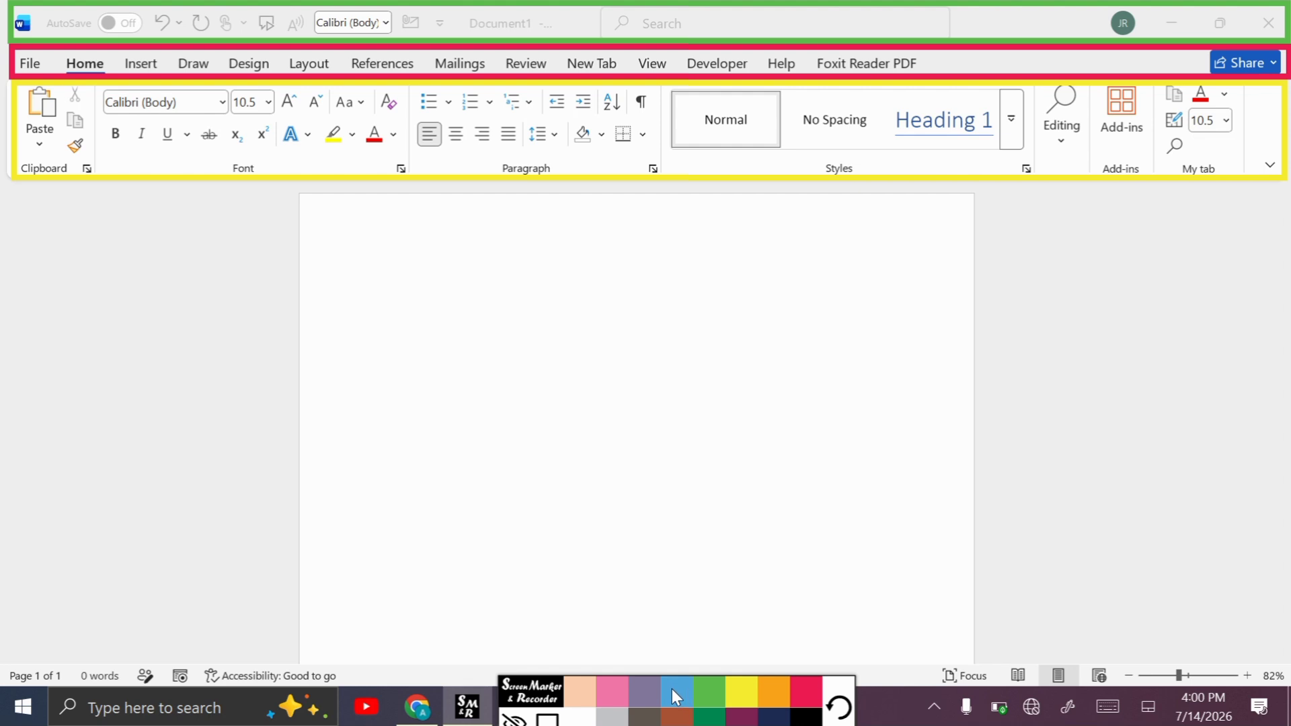
left_click(647, 690)
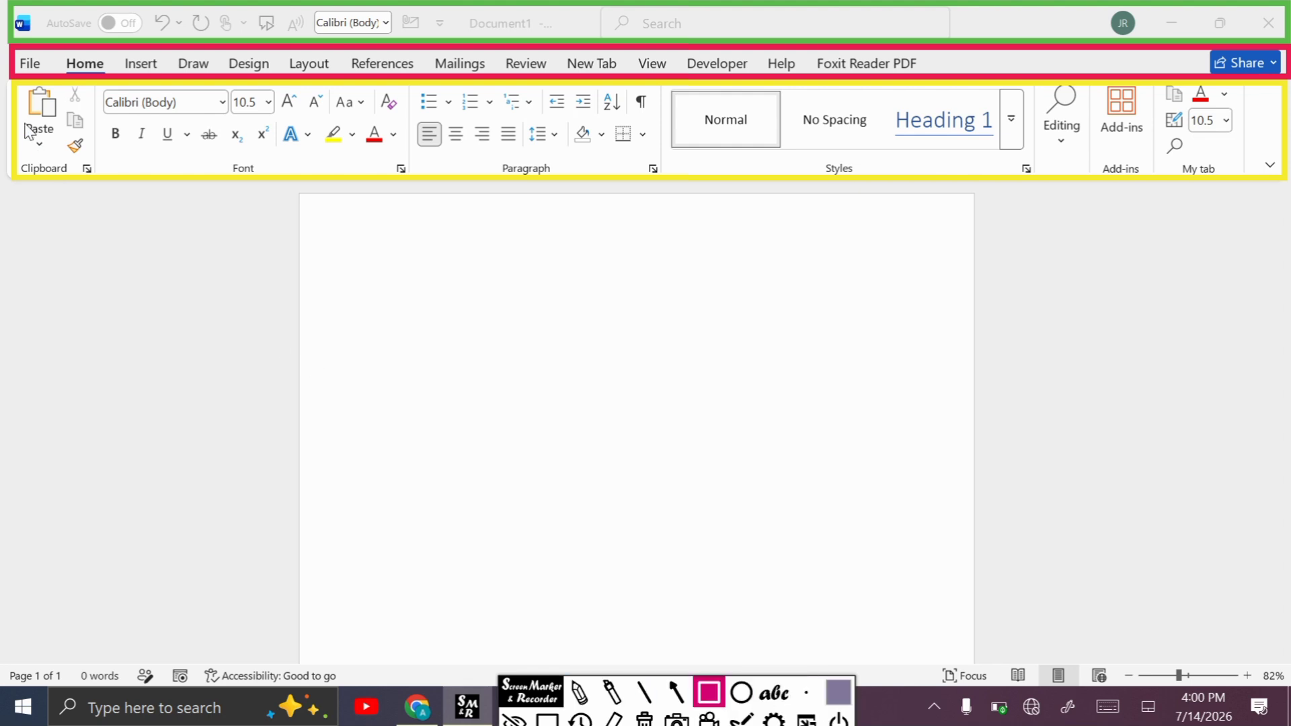
mouse_move(16, 85)
left_mouse_down()
mouse_move(94, 153)
mouse_move(97, 181)
left_mouse_up()
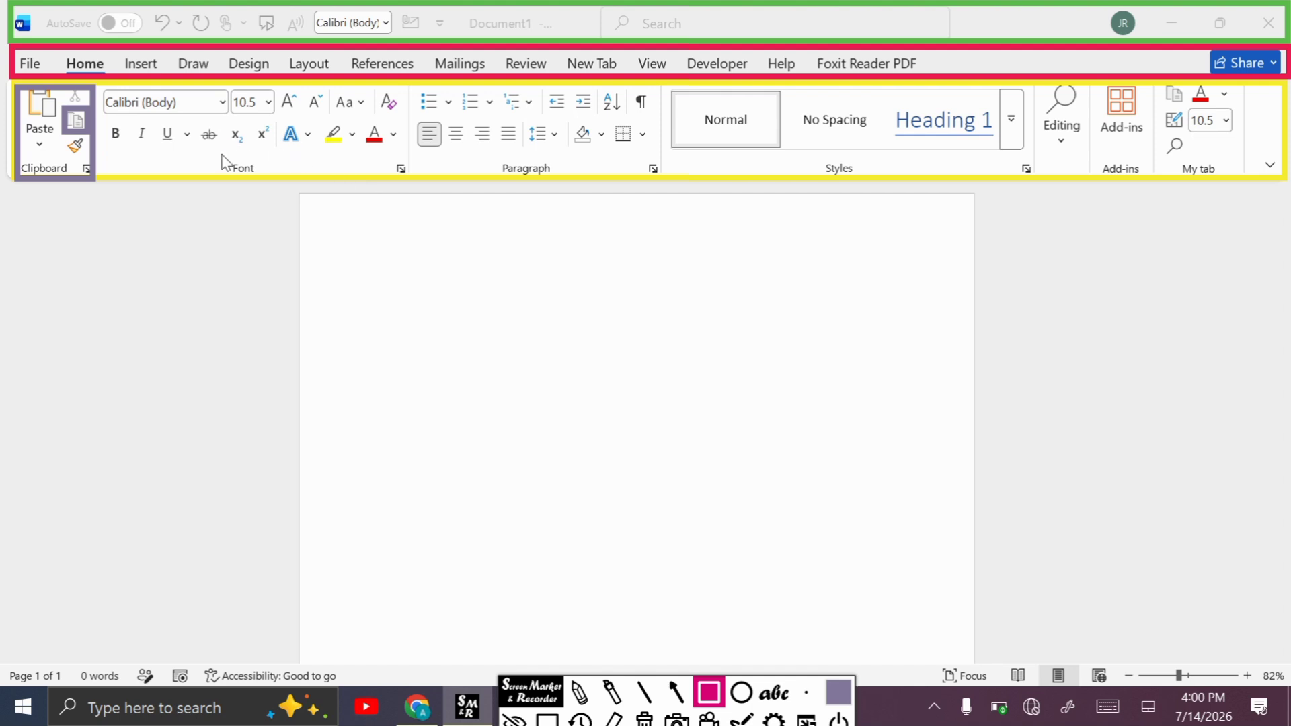
mouse_move(220, 155)
left_mouse_down()
mouse_move(267, 166)
mouse_move(269, 181)
left_mouse_up()
left_click_drag(498, 156, 558, 182)
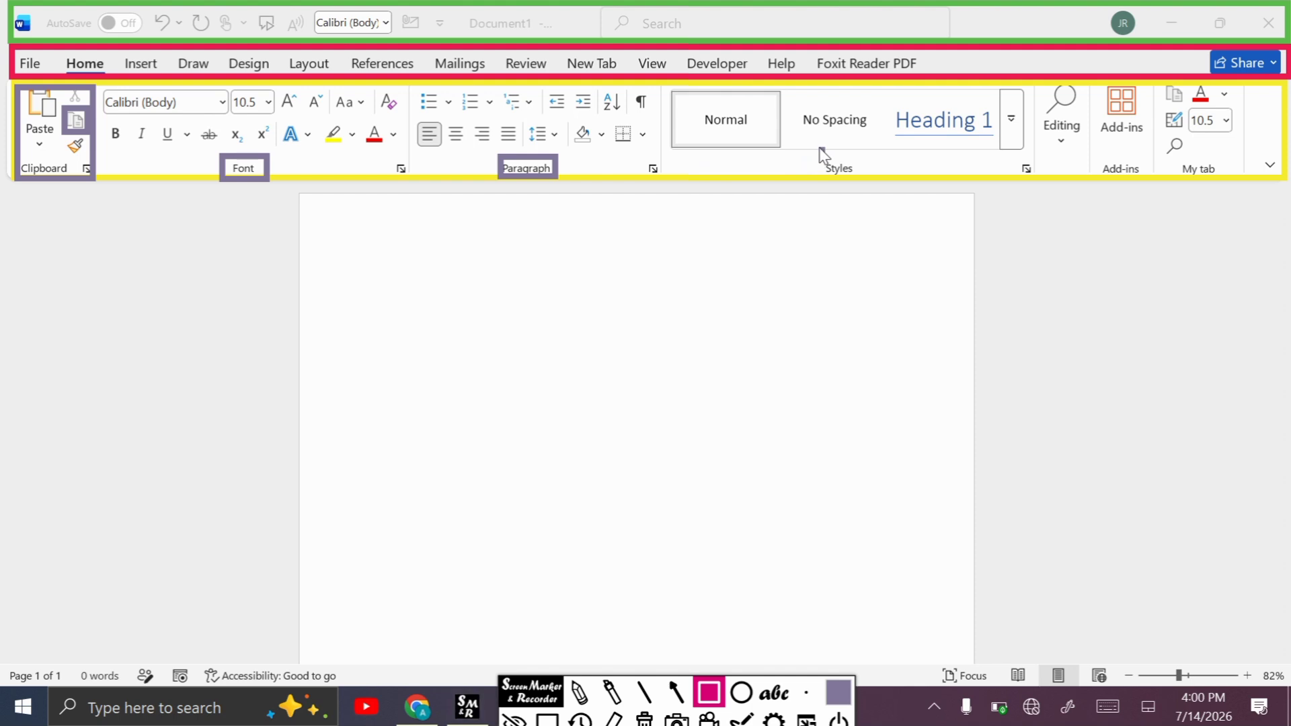
left_click_drag(819, 148, 874, 191)
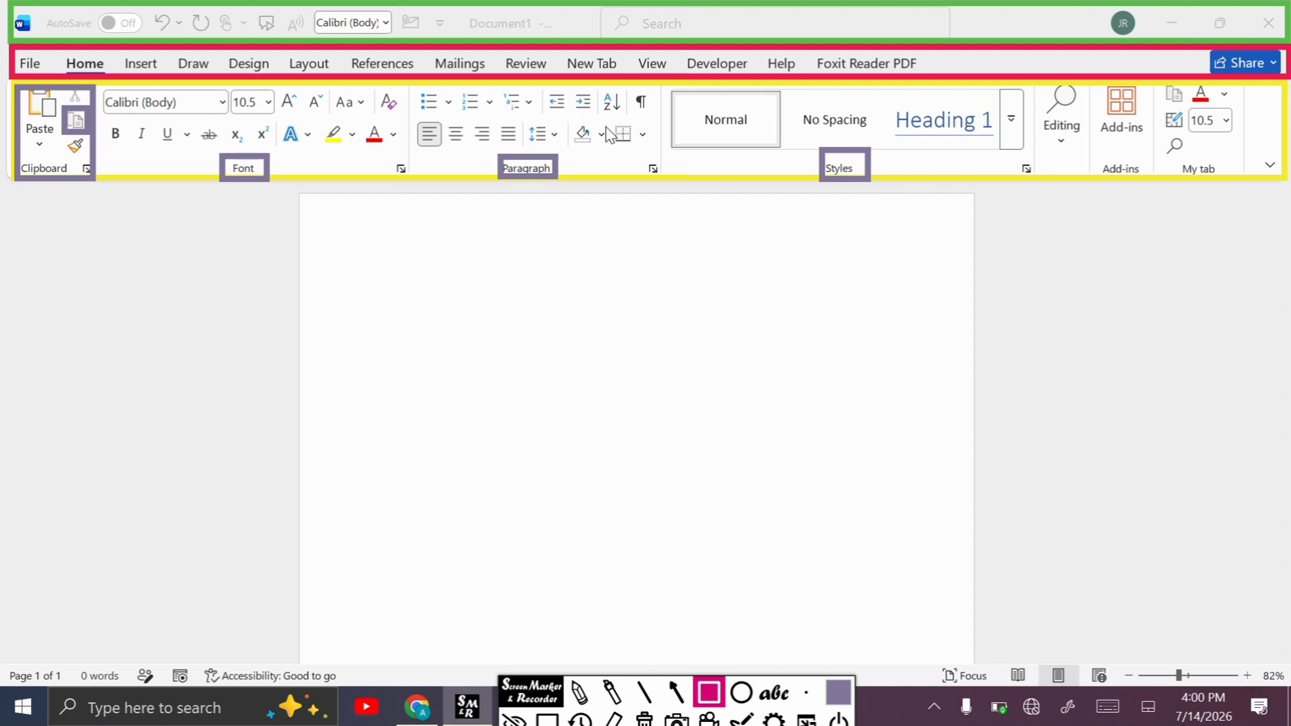
left_click_drag(446, 121, 471, 151)
Step: Outline Word's status bar with a red Screen Marker rectangle
left_click_drag(511, 689, 511, 707)
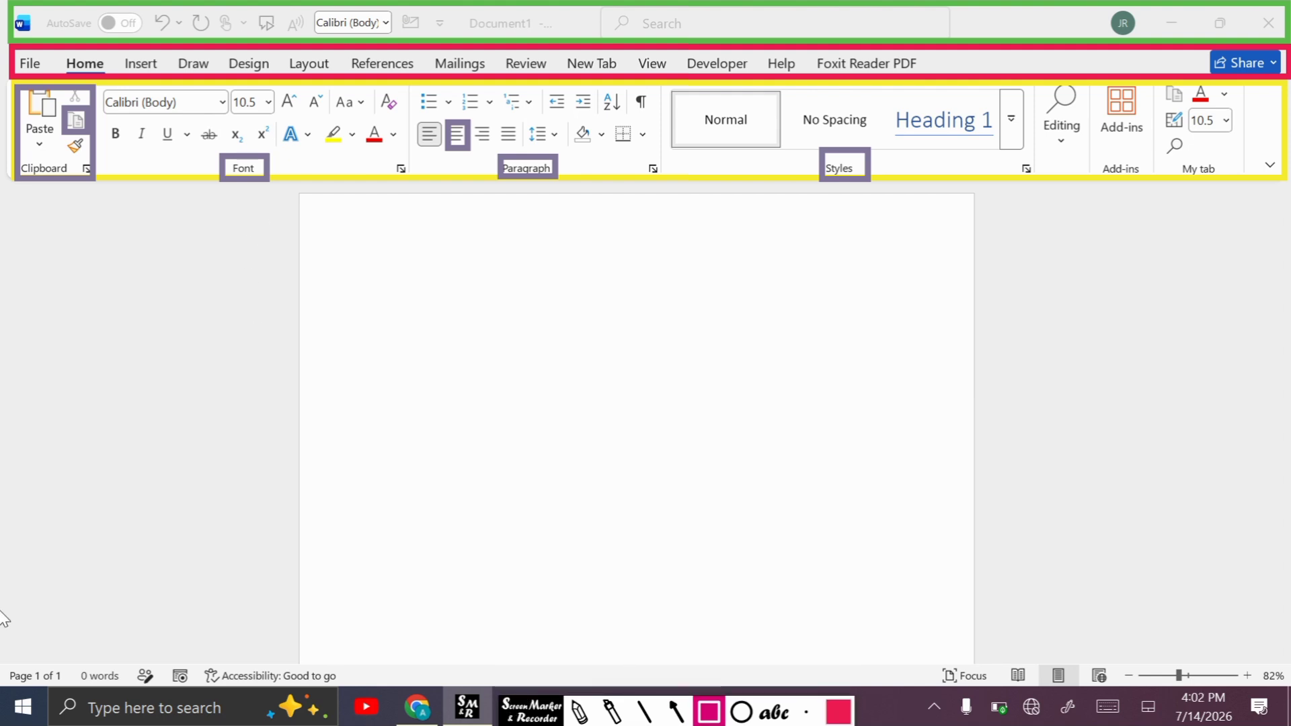
mouse_move(3, 656)
left_mouse_down()
mouse_move(426, 646)
mouse_move(711, 658)
mouse_move(1012, 601)
mouse_move(1246, 584)
mouse_move(1288, 631)
mouse_move(1288, 691)
left_mouse_up()
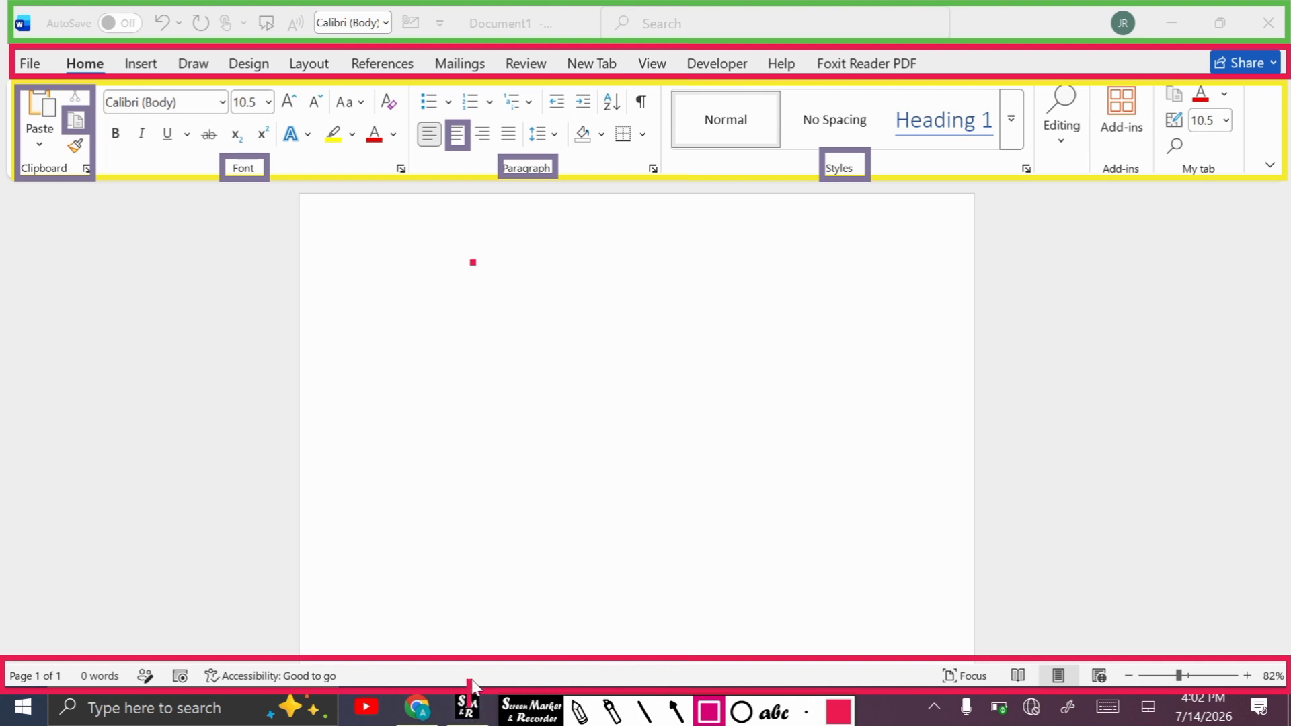
Step: Enter "Really" and the suggested word "appreciate" in the document to demonstrate the word count
left_click(471, 707)
left_click(475, 297)
type("Really")
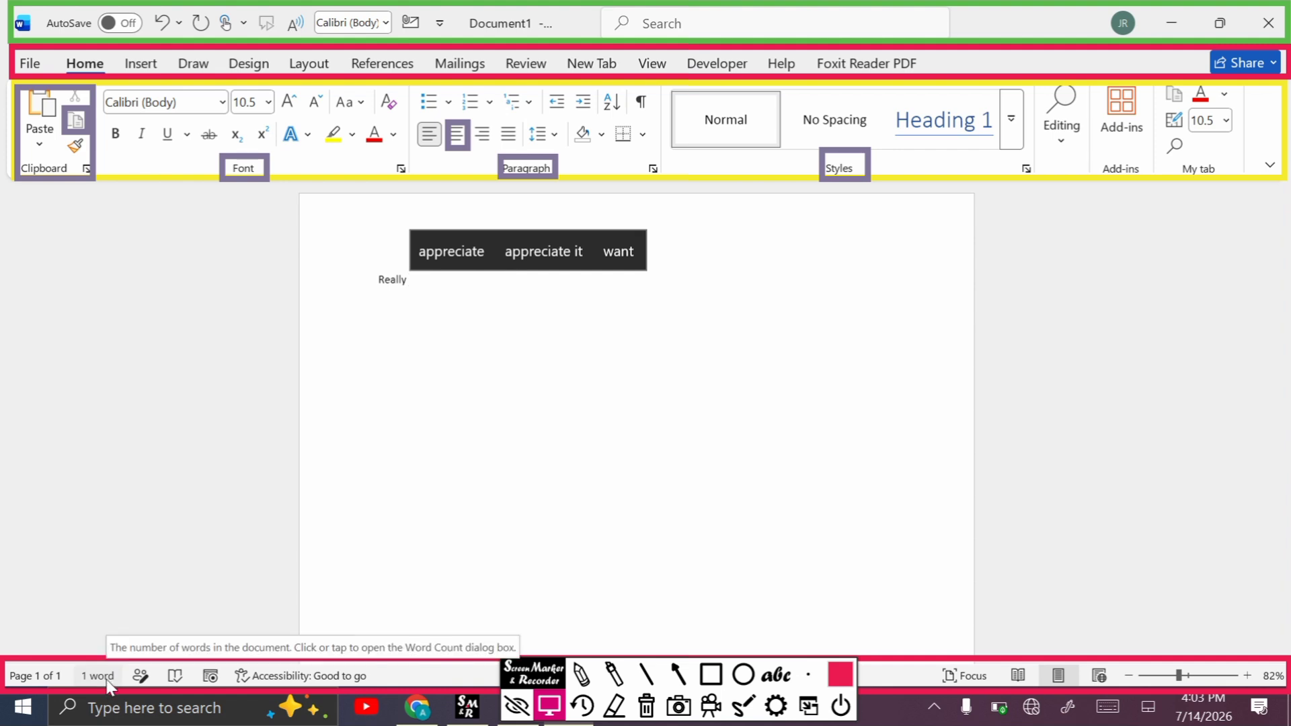
left_click(446, 250)
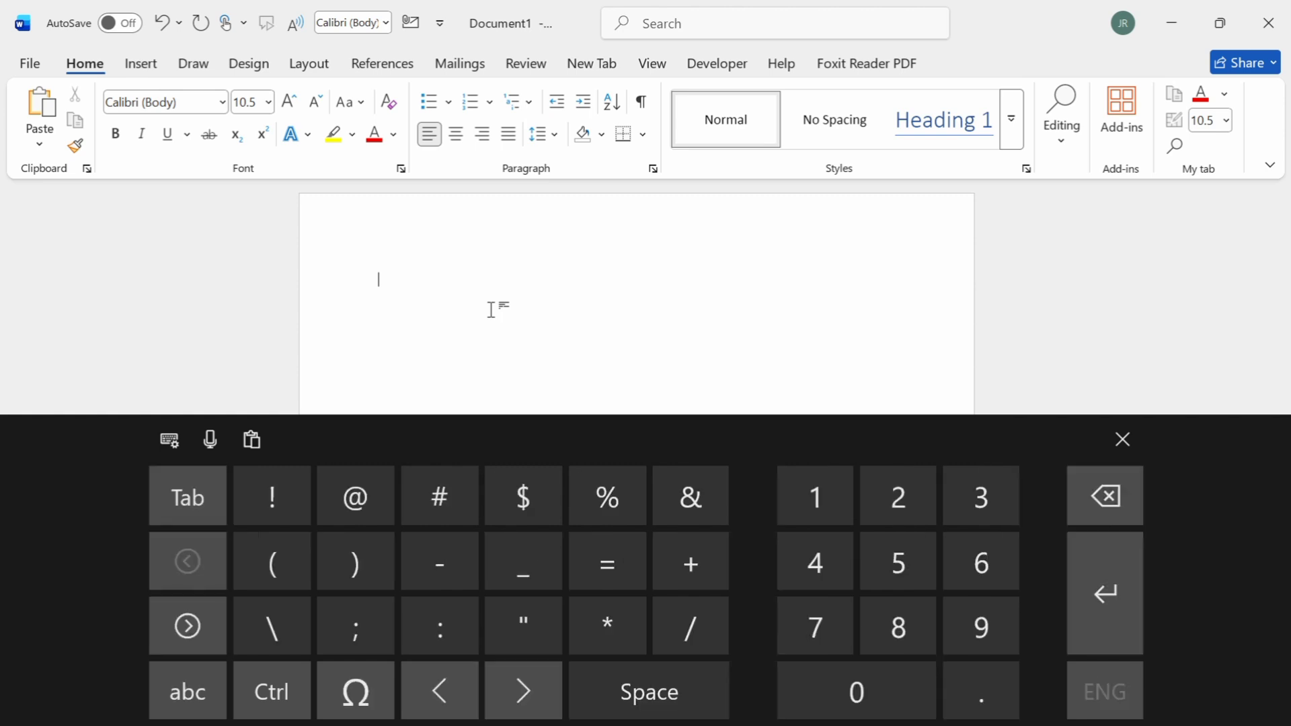
Step: Generate sample paragraphs in the empty document with =rand()
type("=rand")
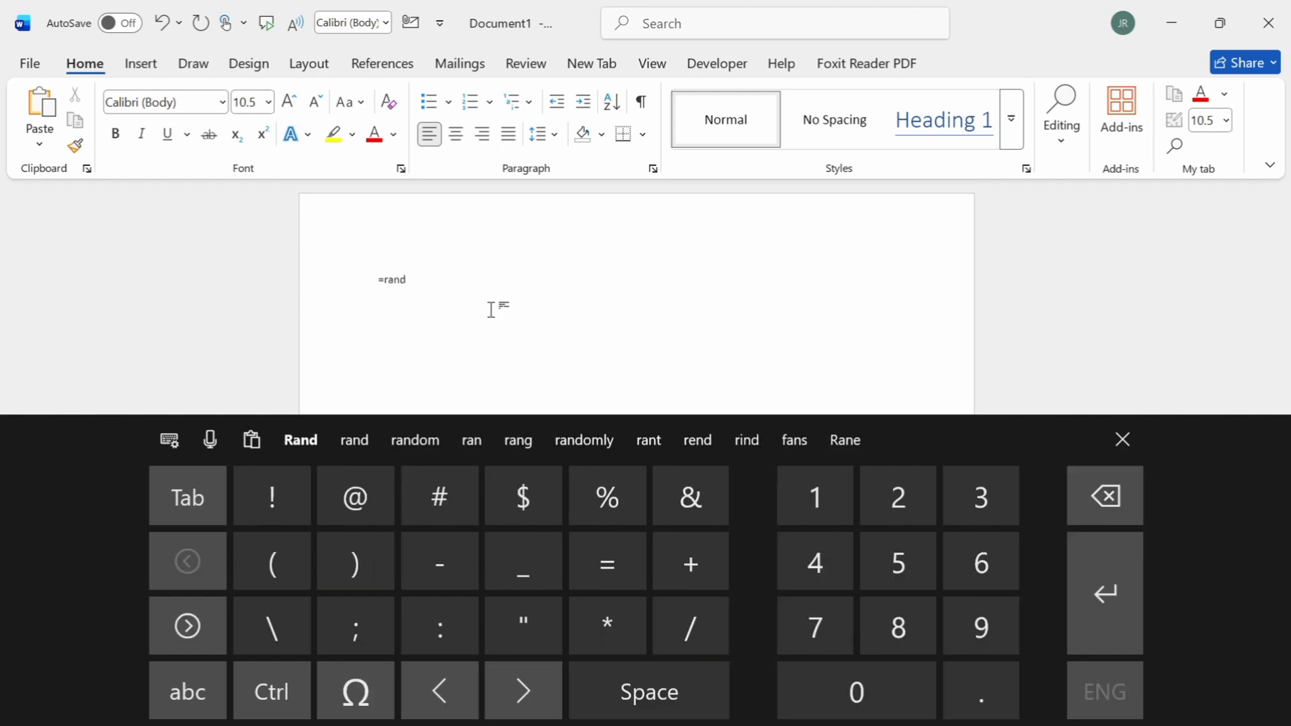
type("()")
key("Return")
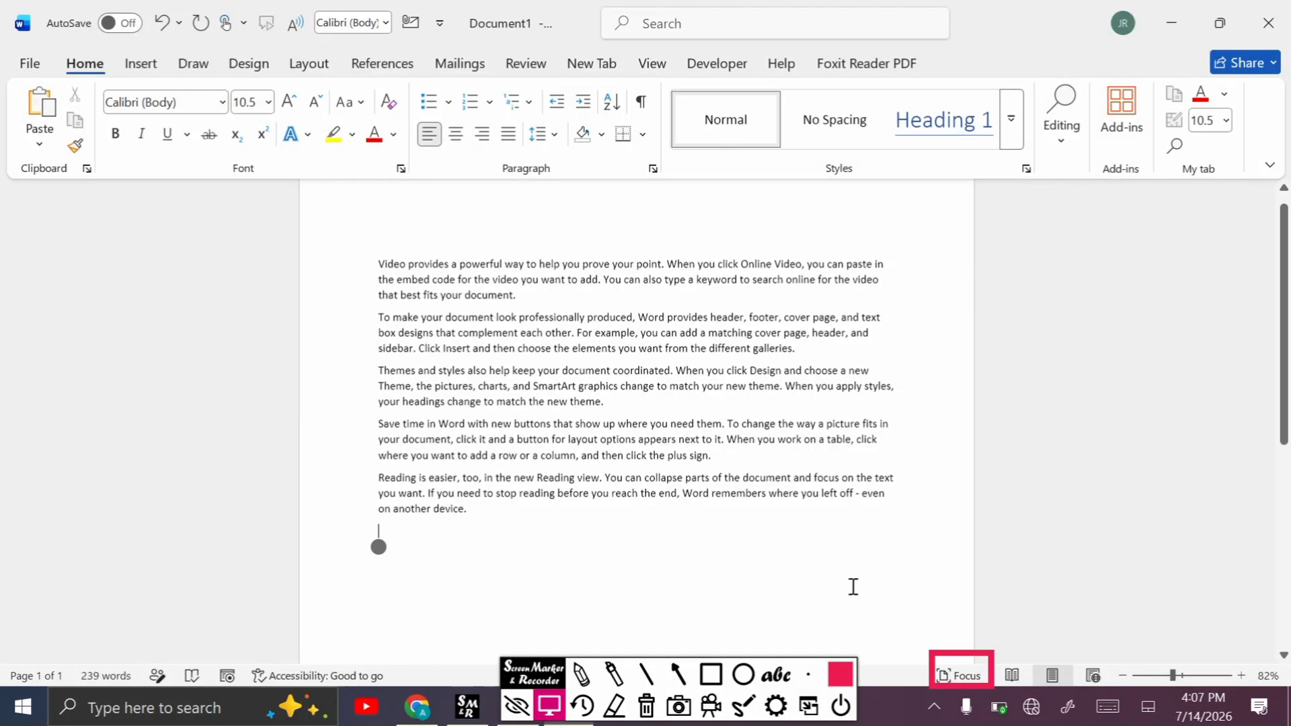
Step: Switch the document to Focus mode and draw a red Screen Marker arrow pointing at the three-dot control
left_click(534, 679)
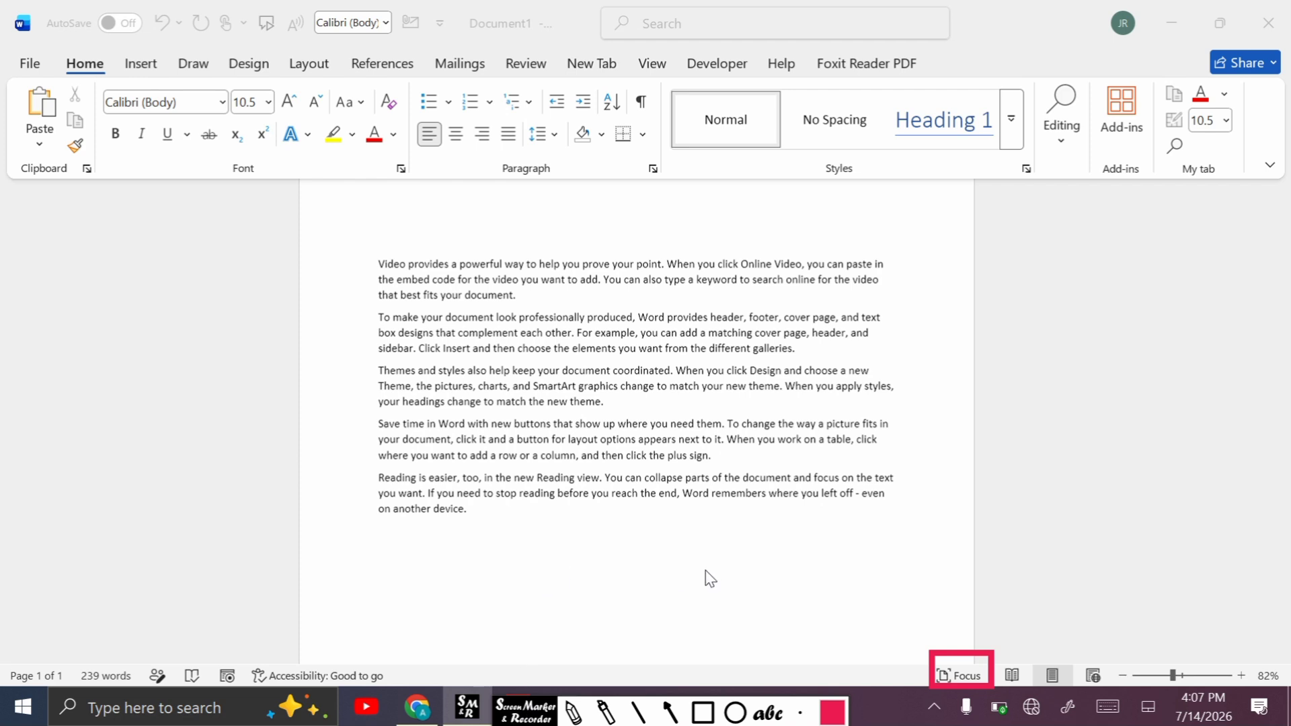
left_click(964, 672)
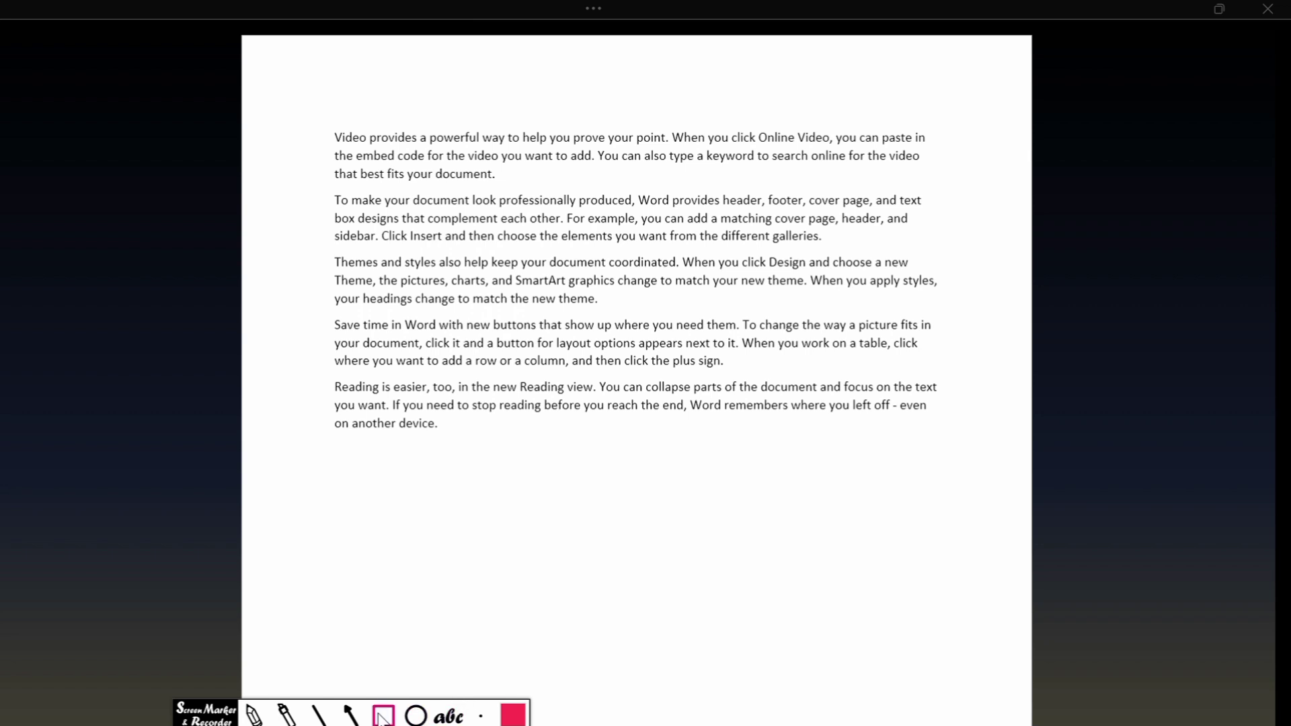
left_click(351, 715)
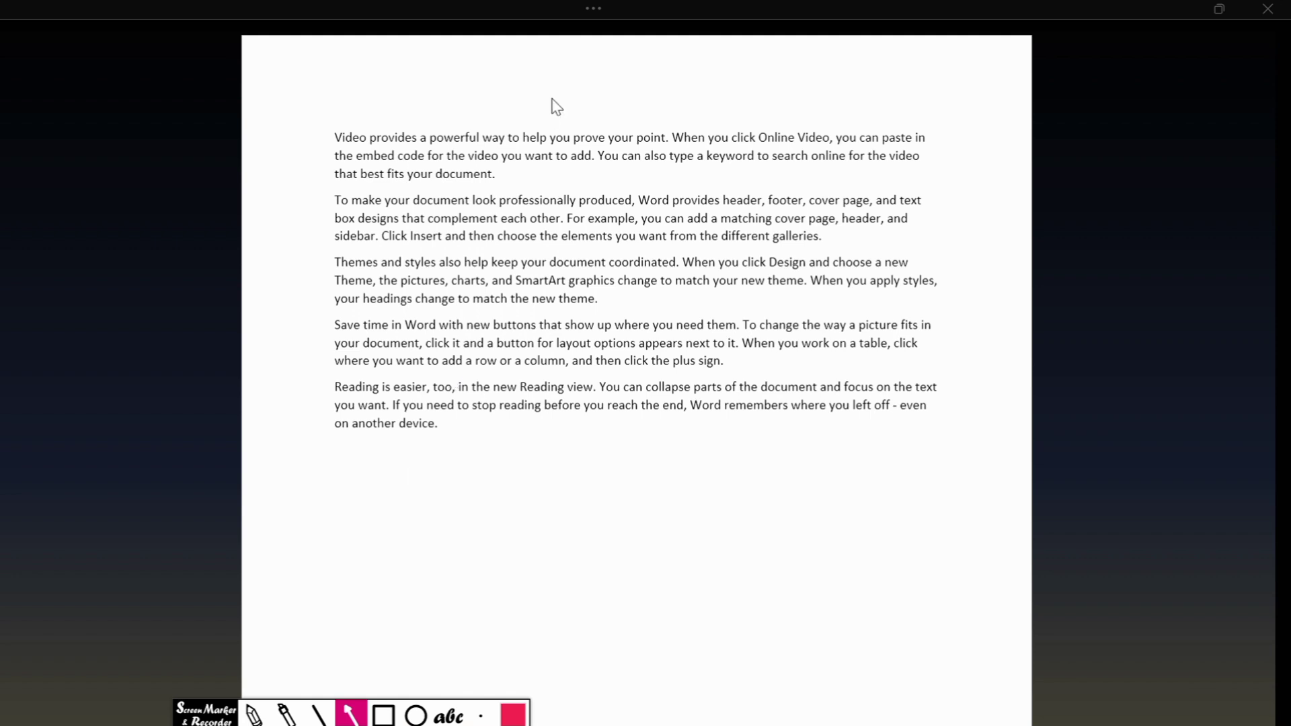
left_click_drag(557, 79, 586, 27)
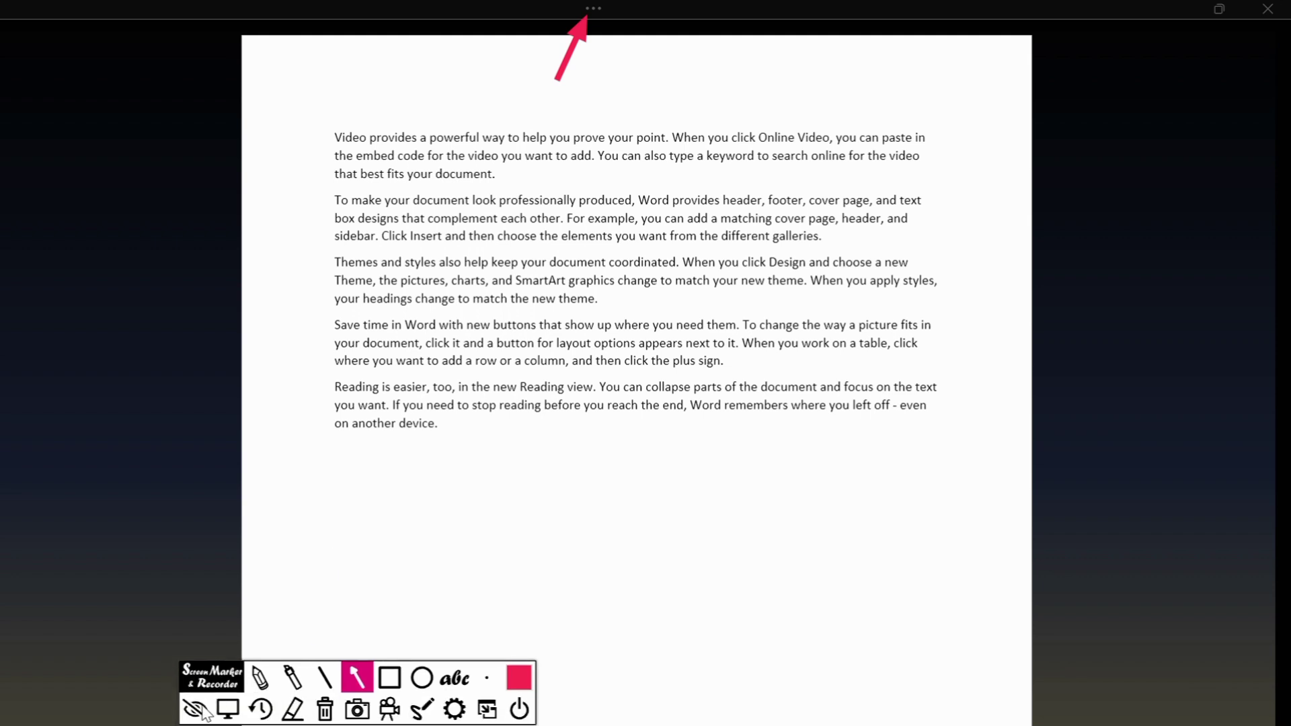
Step: Hide the Screen Marker drawing and leave full-screen mode by setting the ribbon to Always show Ribbon
left_click(194, 710)
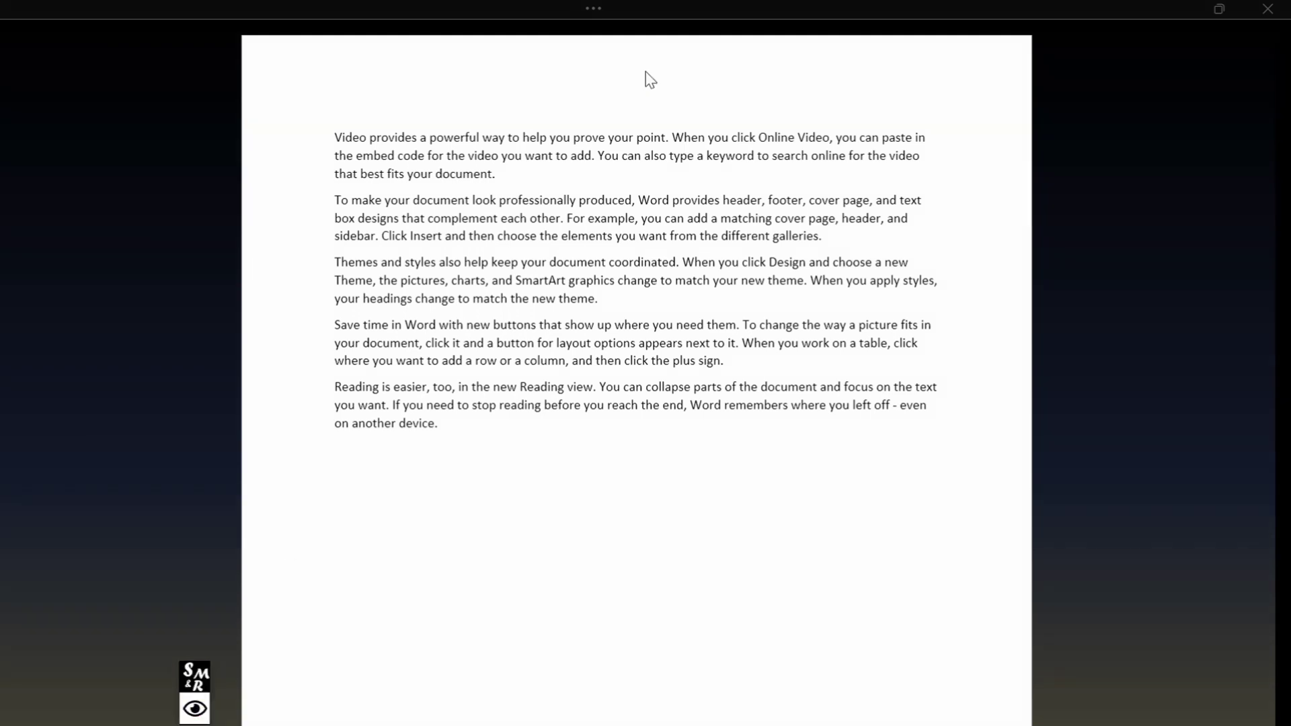
left_click(598, 7)
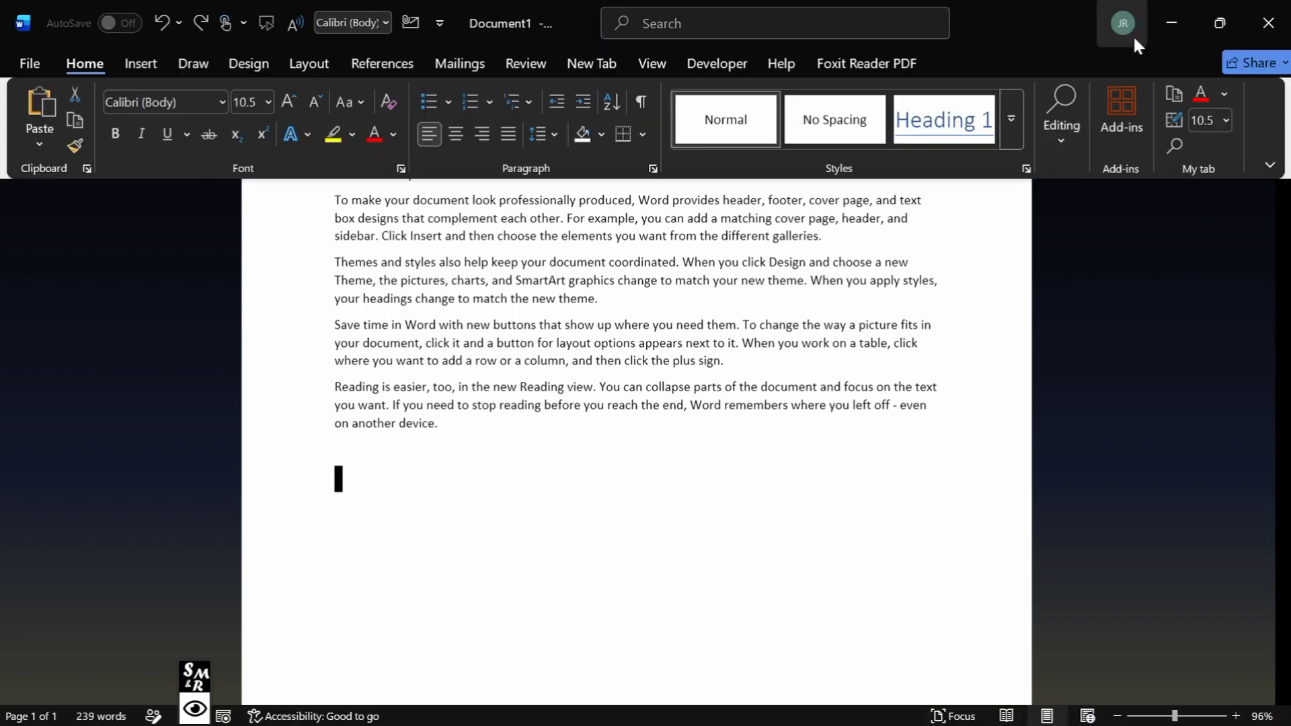
left_click(1271, 167)
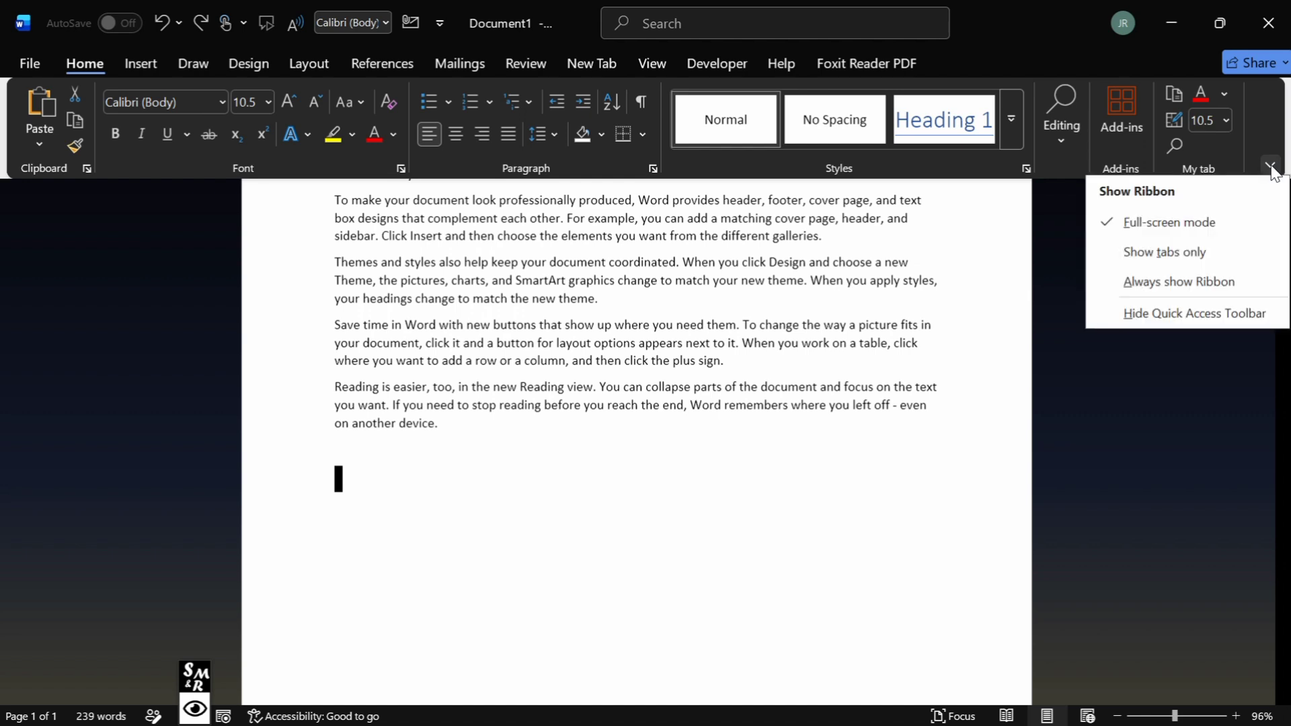
left_click(1157, 279)
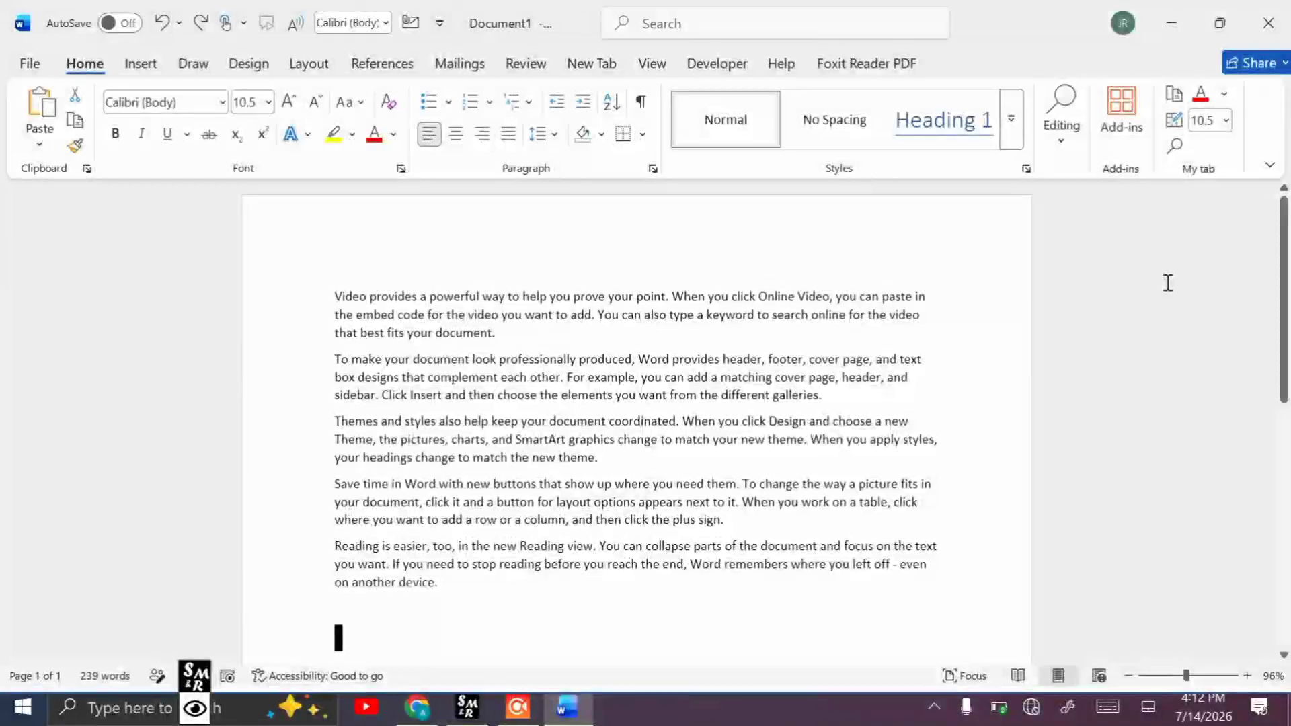
Step: Cycle the document through Print Layout, Read Mode and Web Layout, and move the collapsed Screen Marker toolbar off the accessibility indicator
left_click(1060, 676)
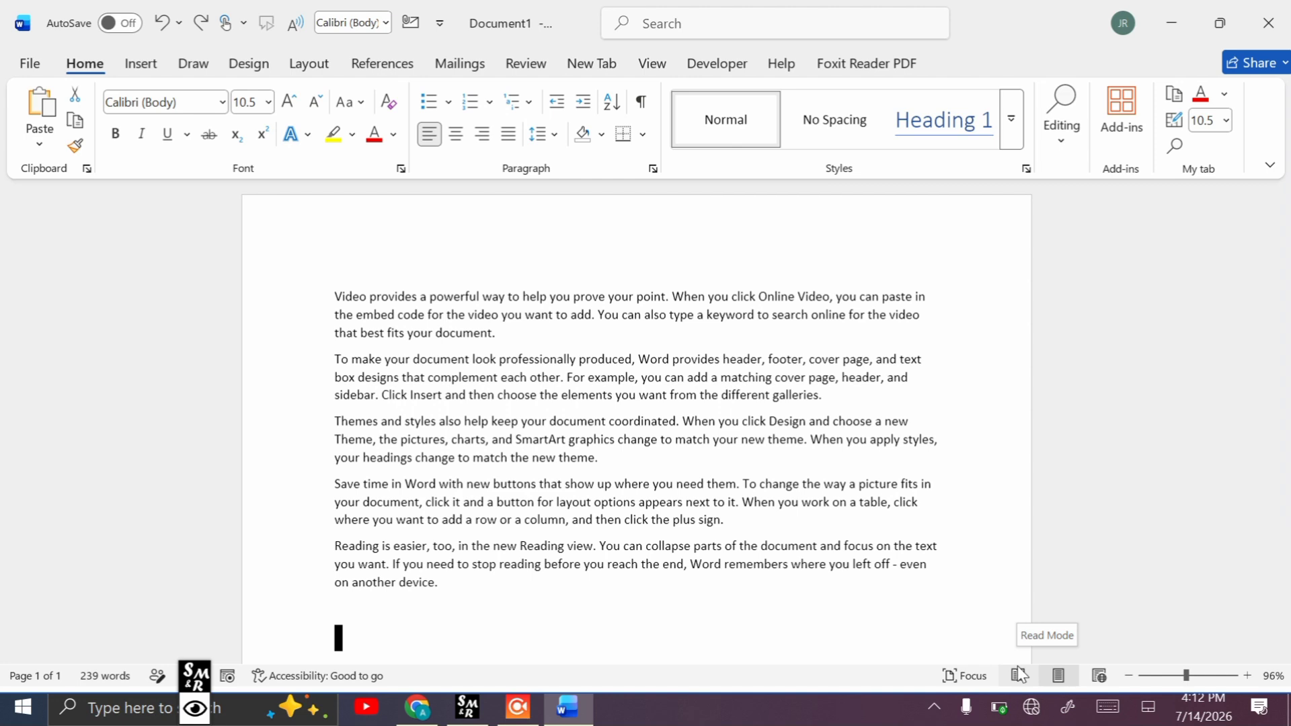
left_click(1019, 672)
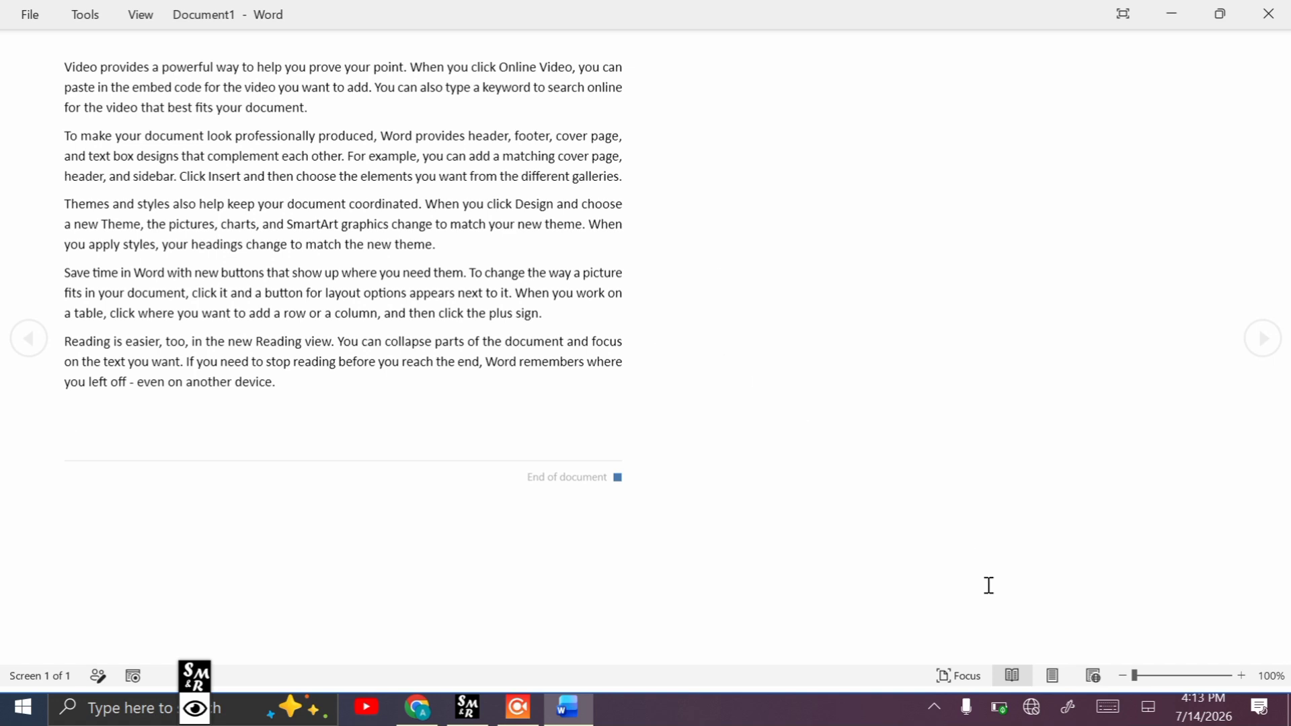
left_click(1094, 678)
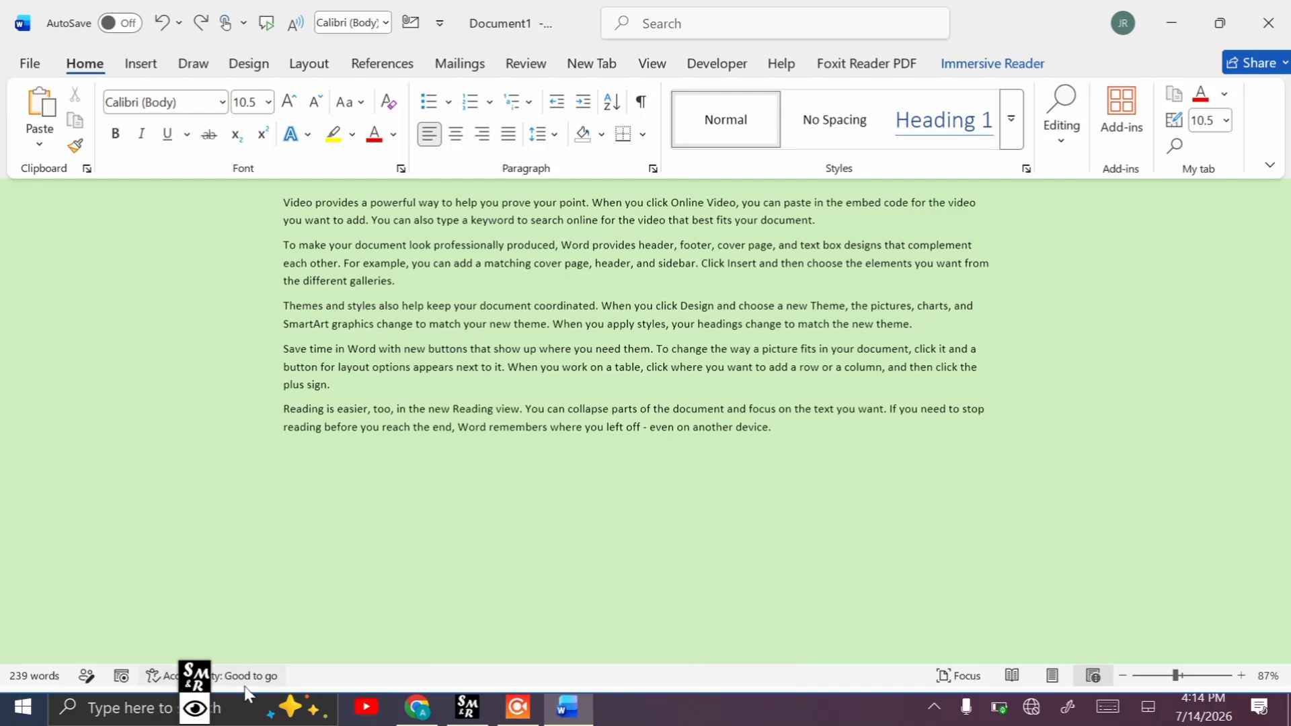
left_click_drag(199, 675, 288, 693)
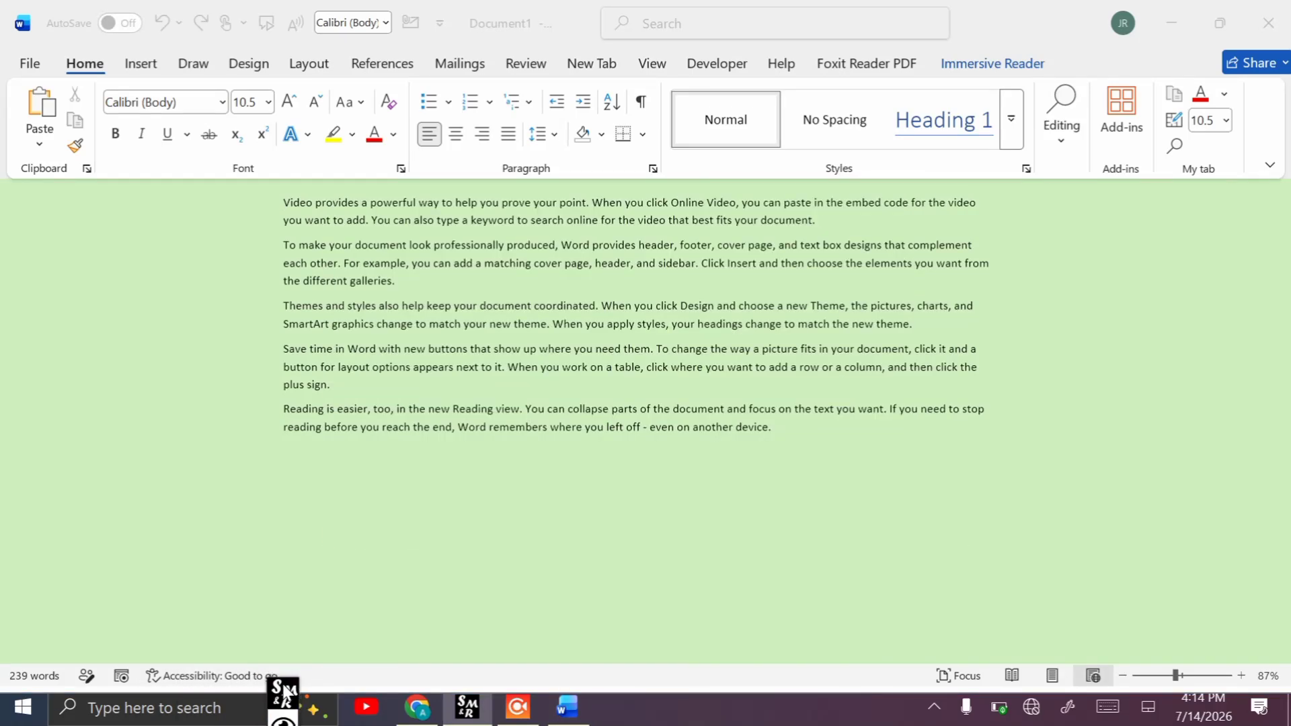